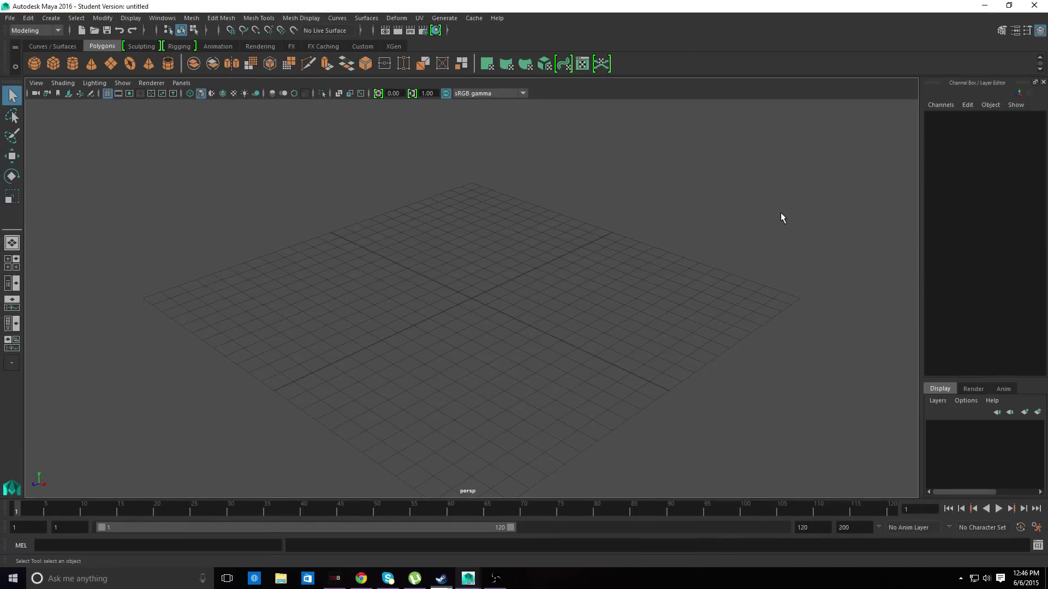
Create a pipe primitive and scale it uniformly to 6.411 on X, Y and Z.
left_click(169, 64)
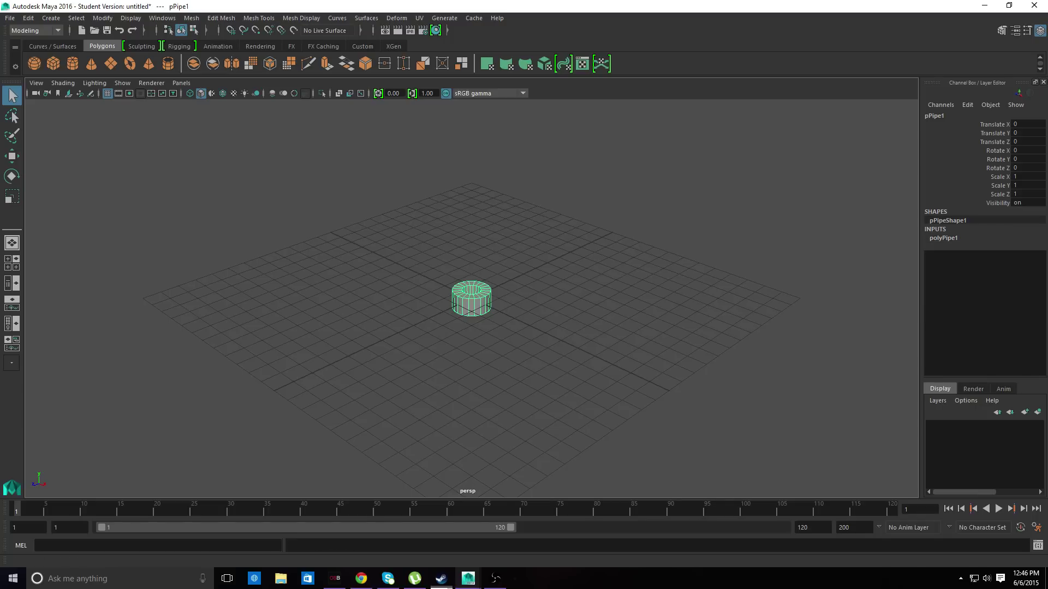
left_click(12, 198)
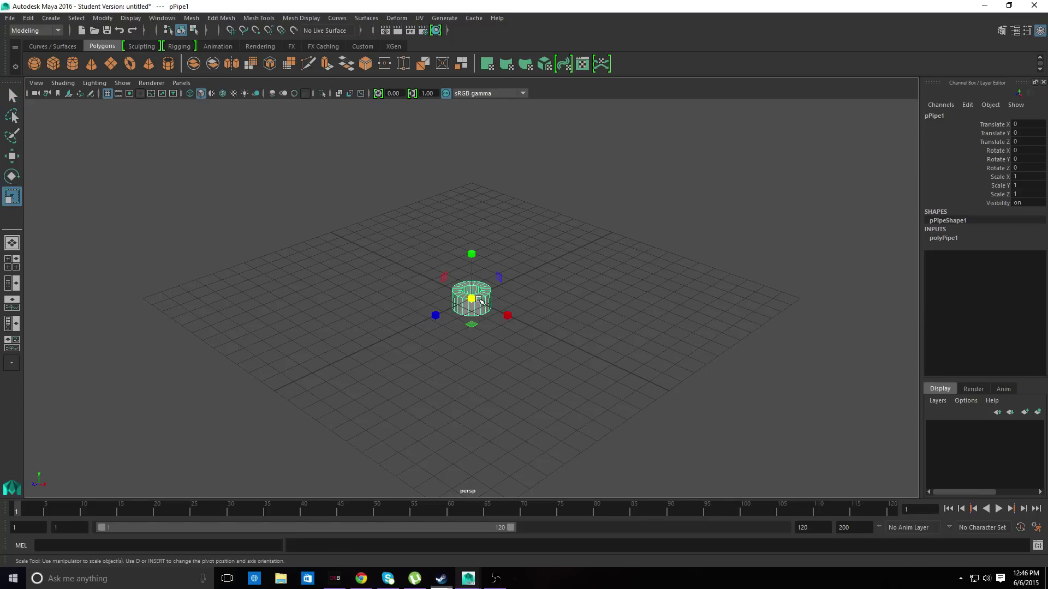
left_click_drag(472, 298, 627, 464)
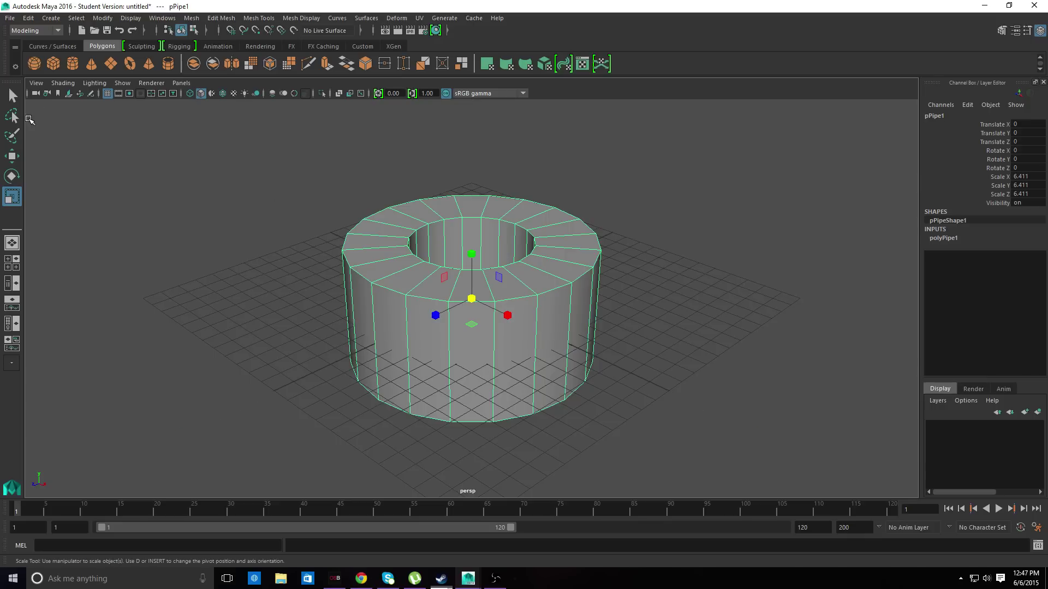
left_click(12, 156)
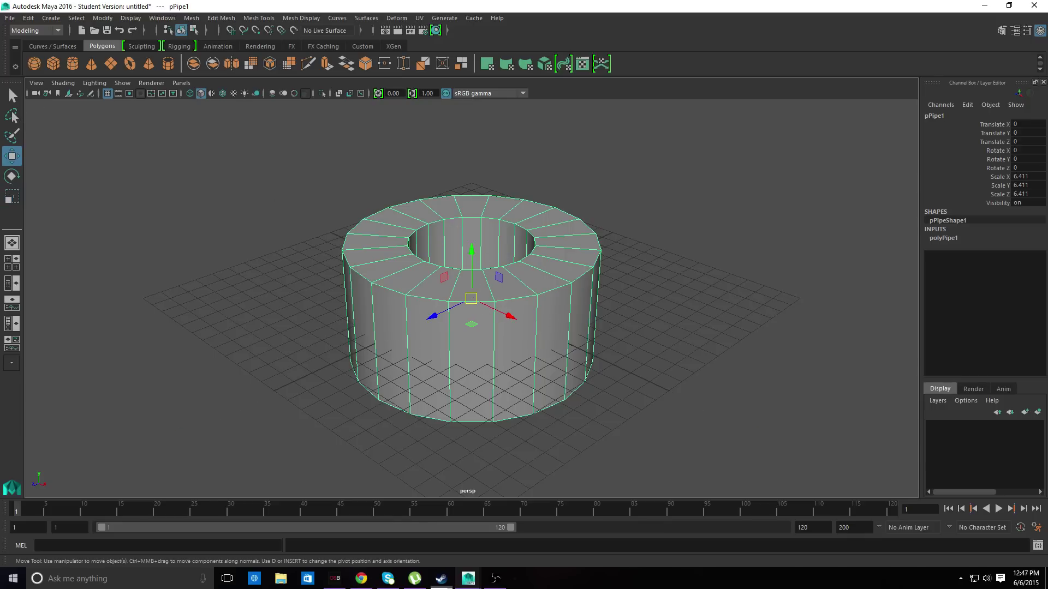
Open the Modeling Toolkit and switch the pipe to face selection mode.
left_click(1002, 31)
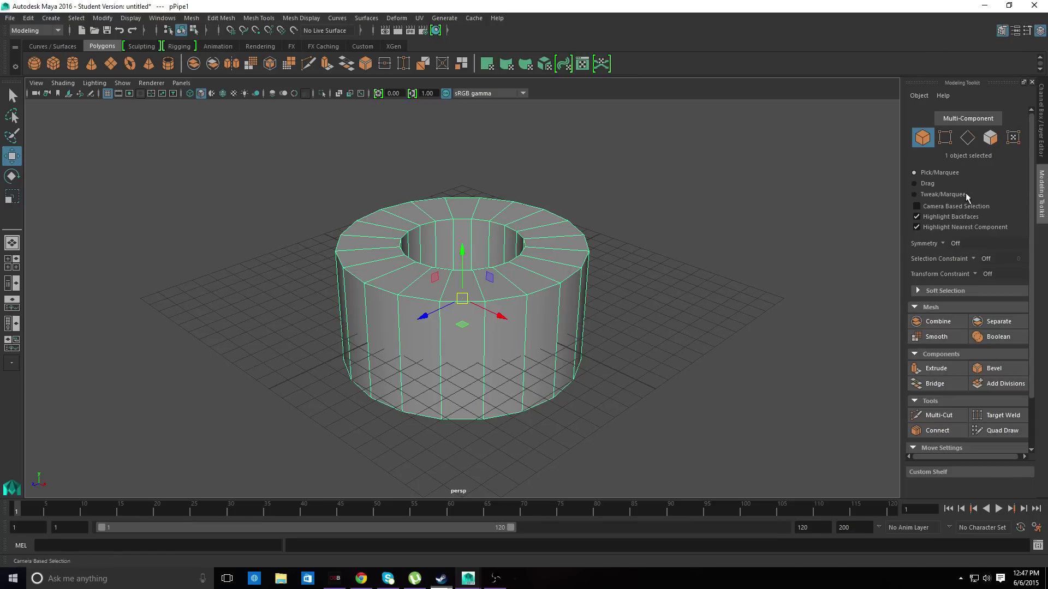
left_click(990, 138)
double_click(463, 244)
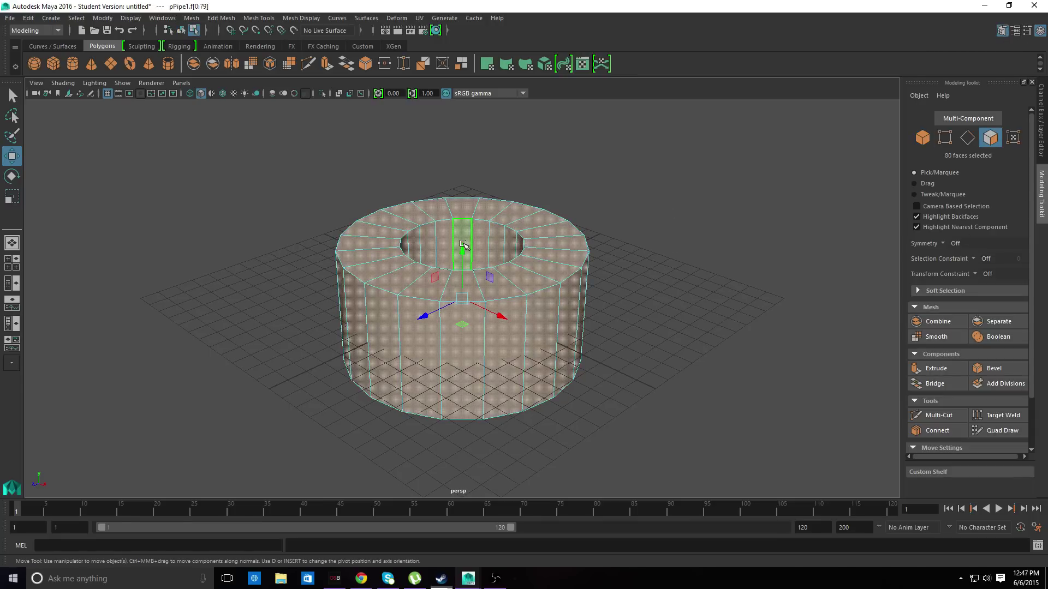
left_click_drag(675, 250, 678, 296, "alt")
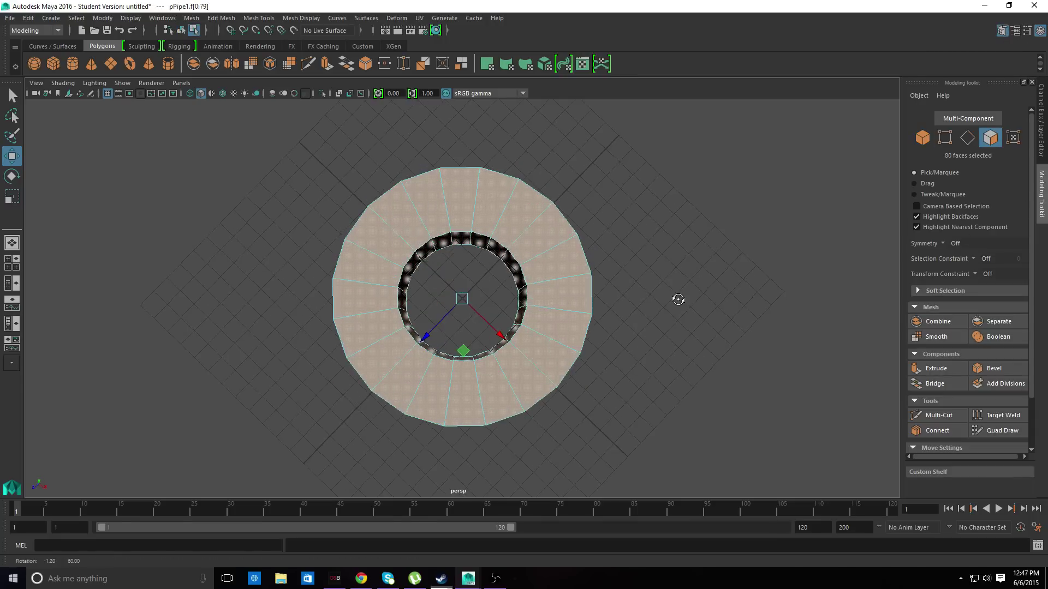
left_click(718, 254)
left_click_drag(727, 236, 598, 216, "alt")
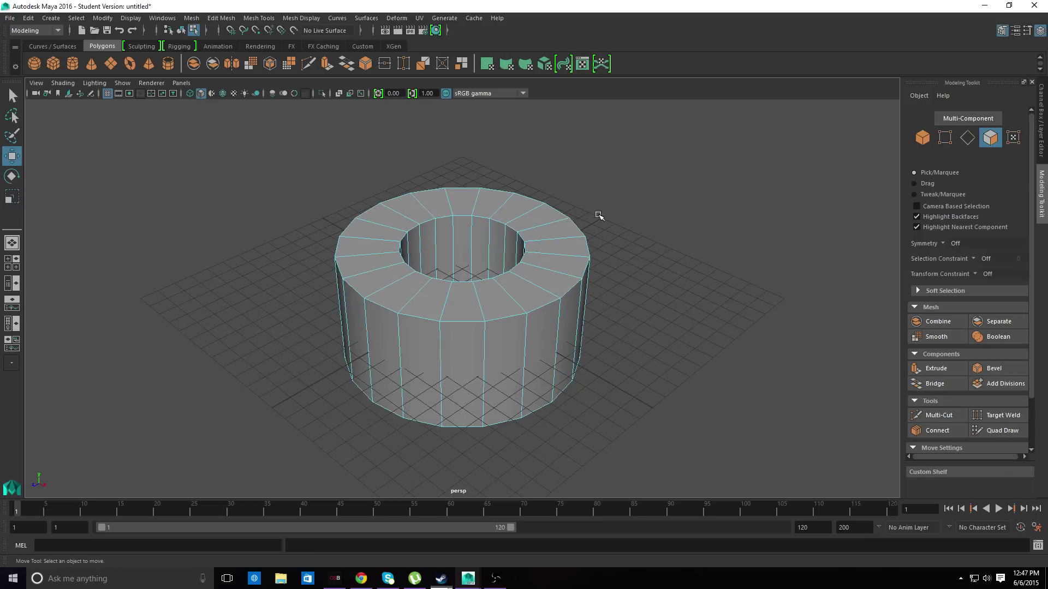
Select the full ring of faces on the pipe's inner wall.
left_click(443, 248)
left_click_drag(723, 299, 870, 325, "alt")
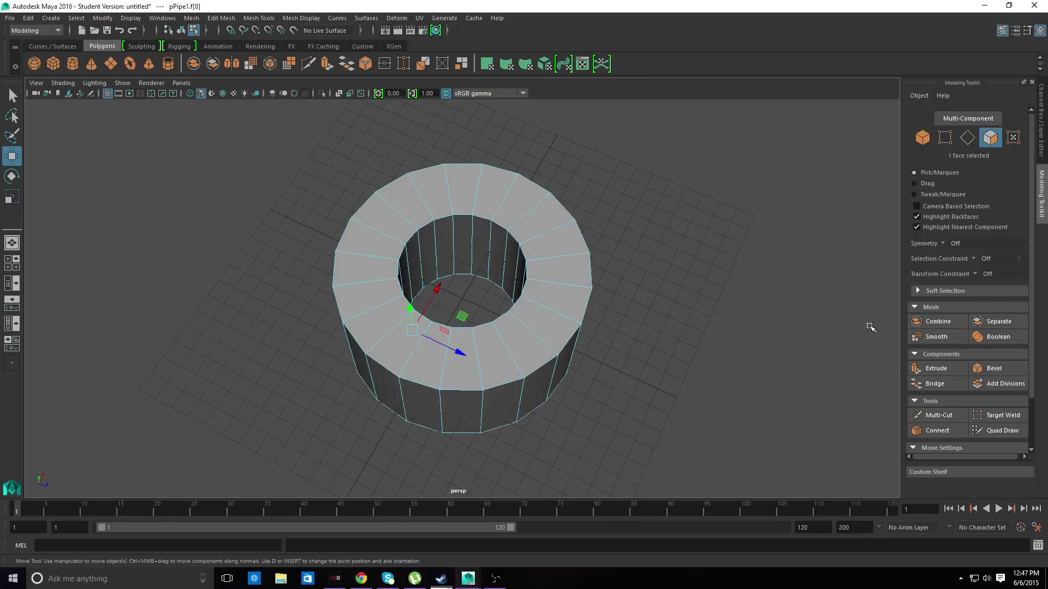
left_click(483, 241, "shift")
double_click(483, 241, "shift")
left_click_drag(626, 260, 847, 257, "alt")
left_click(516, 256, "shift")
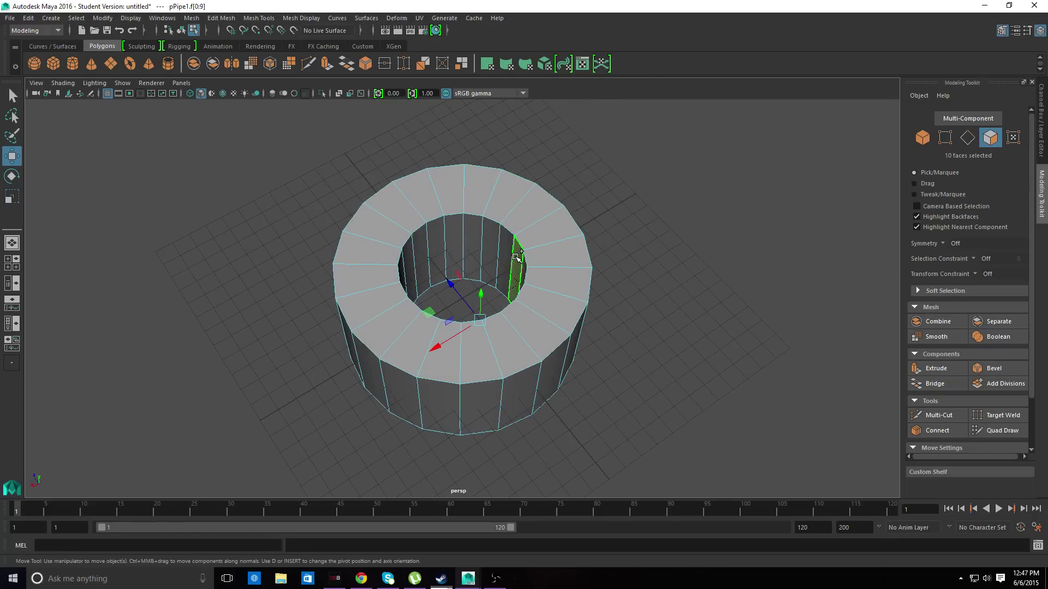
double_click(503, 250, "shift")
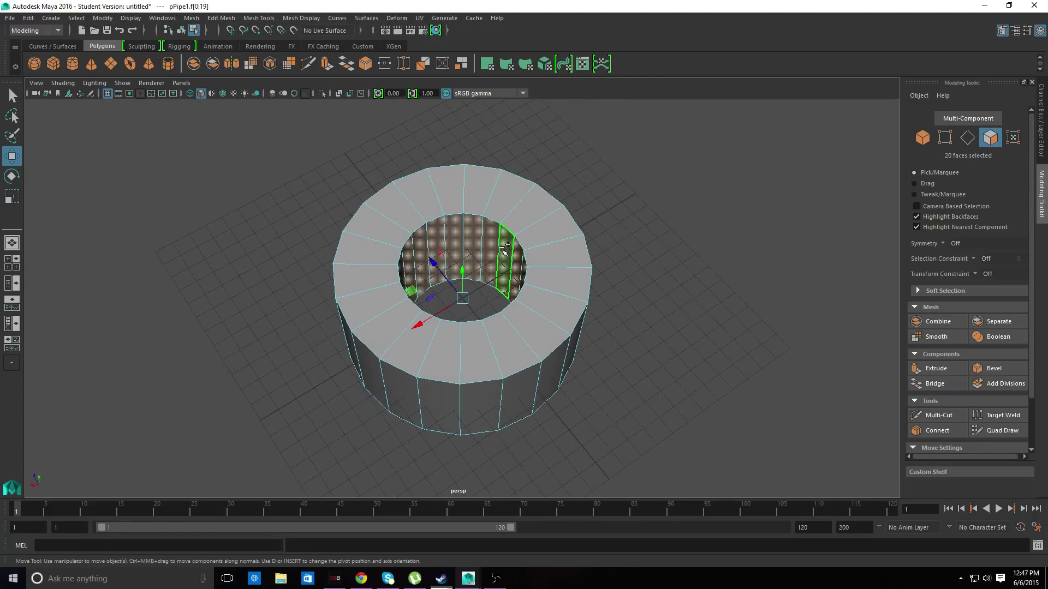
left_click_drag(660, 240, 295, 260, "alt")
Scale the inner ring of faces outward to widen the hole.
left_click(18, 199)
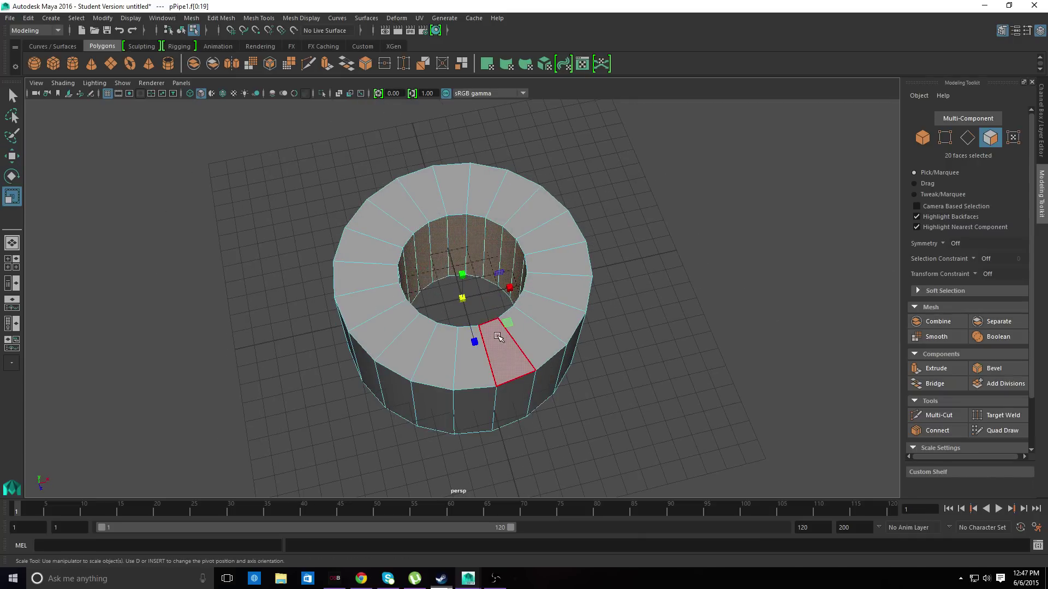
left_click_drag(463, 297, 490, 341)
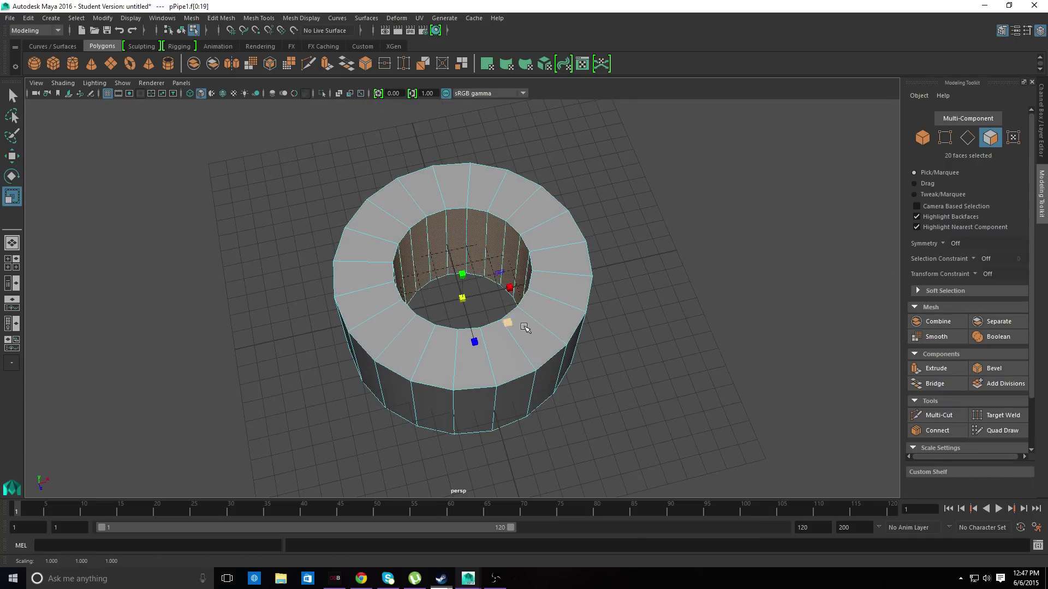
left_click_drag(636, 323, 637, 290, "alt")
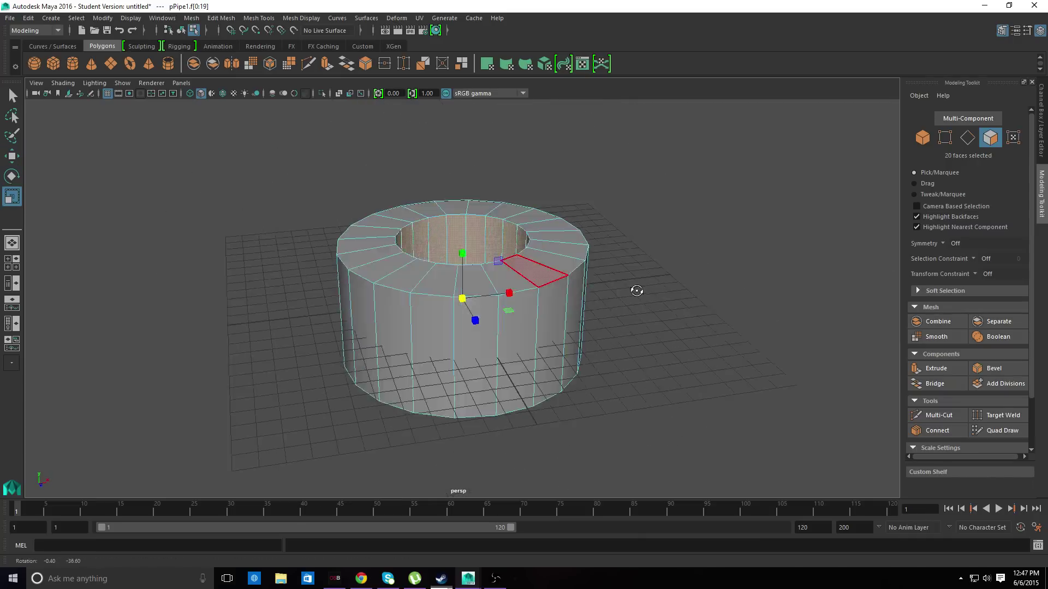
Undo a stray move, then scale the 20 inner-wall faces outward along X, Y and Z.
left_click(12, 156)
mouse_move(462, 298)
left_mouse_down()
mouse_move(468, 309)
mouse_move(459, 306)
left_mouse_up()
key("ctrl+z")
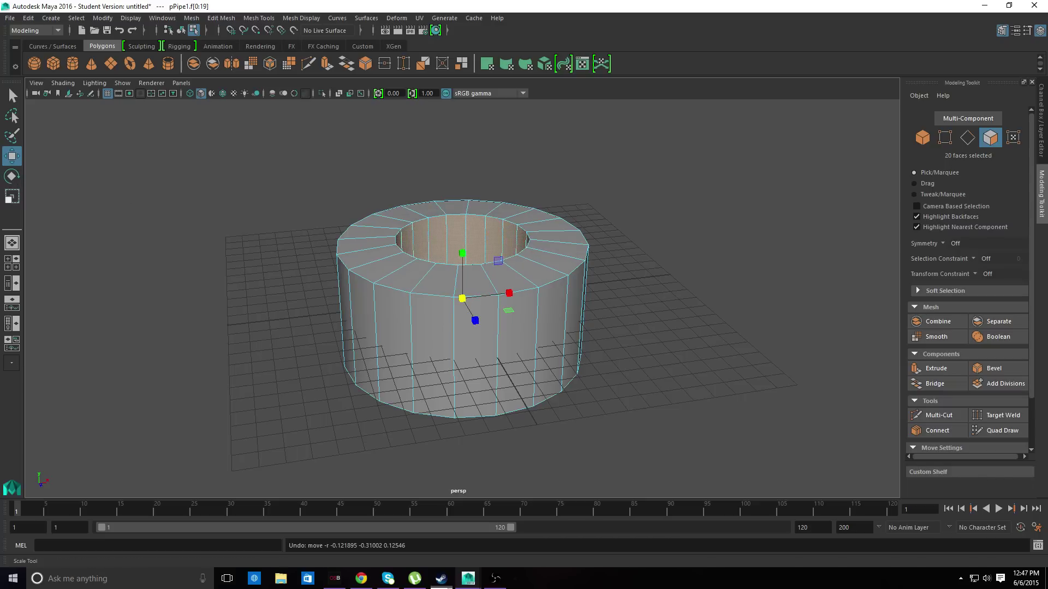
left_click(11, 197)
left_click_drag(509, 293, 511, 295)
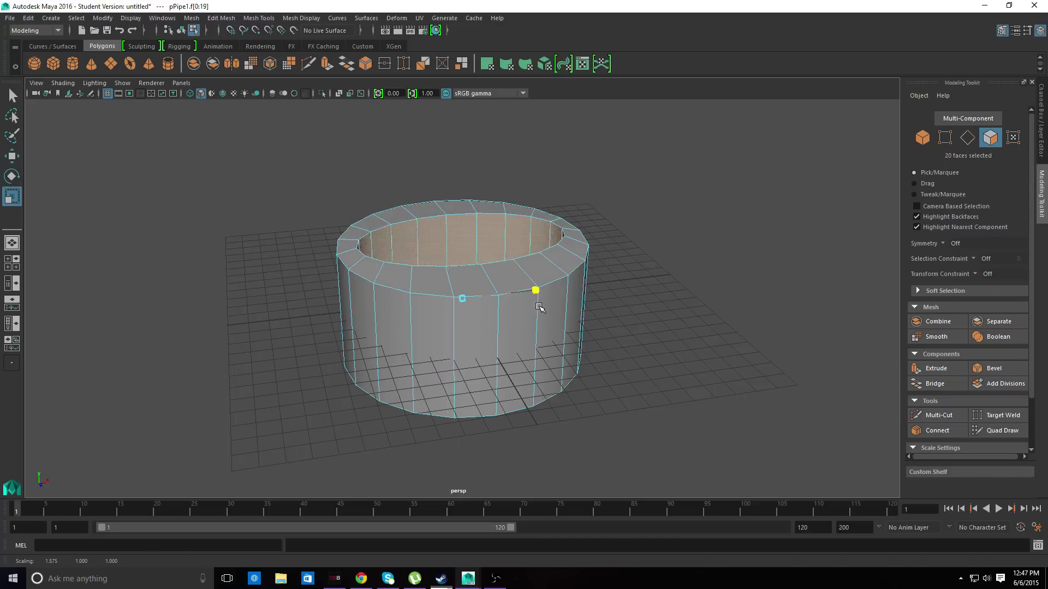
left_click_drag(469, 261, 463, 258)
left_click_drag(477, 321, 676, 317)
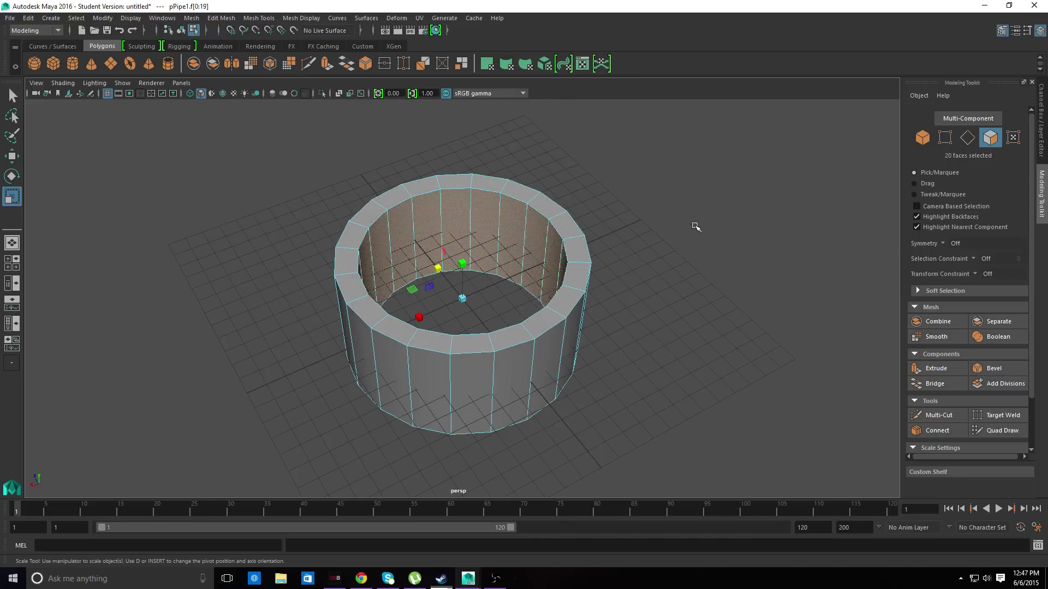
left_click_drag(419, 317, 417, 319)
left_click_drag(436, 267, 435, 268)
left_click(676, 239)
Select all the pipe's faces and rotate them roughly 90°, fine-tuning the angle.
left_click_drag(676, 239, 703, 158, "alt")
left_click_drag(247, 437, 688, 144)
left_click(12, 176)
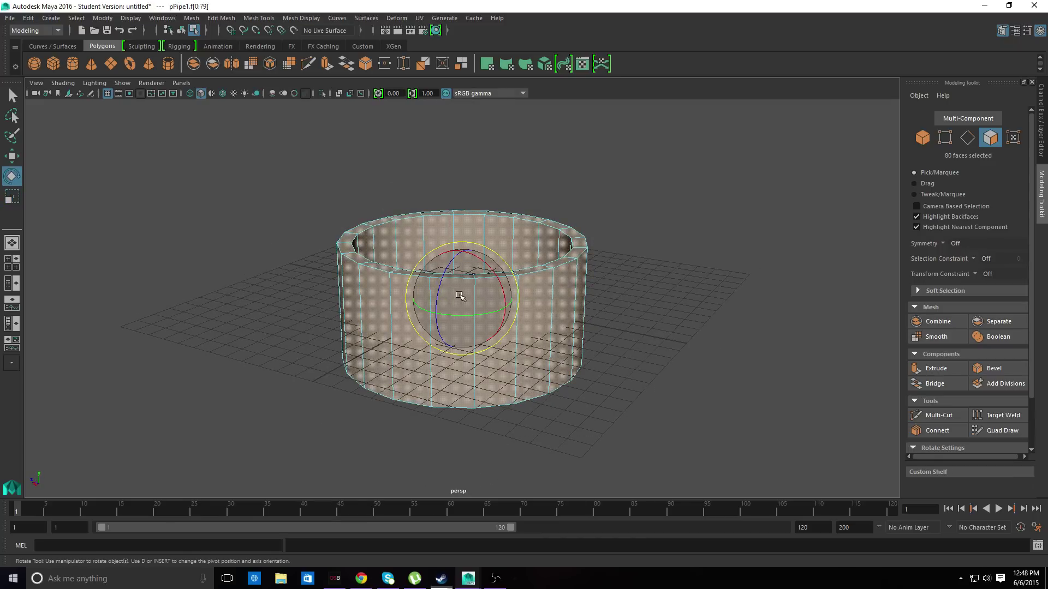
left_click_drag(496, 255, 682, 550)
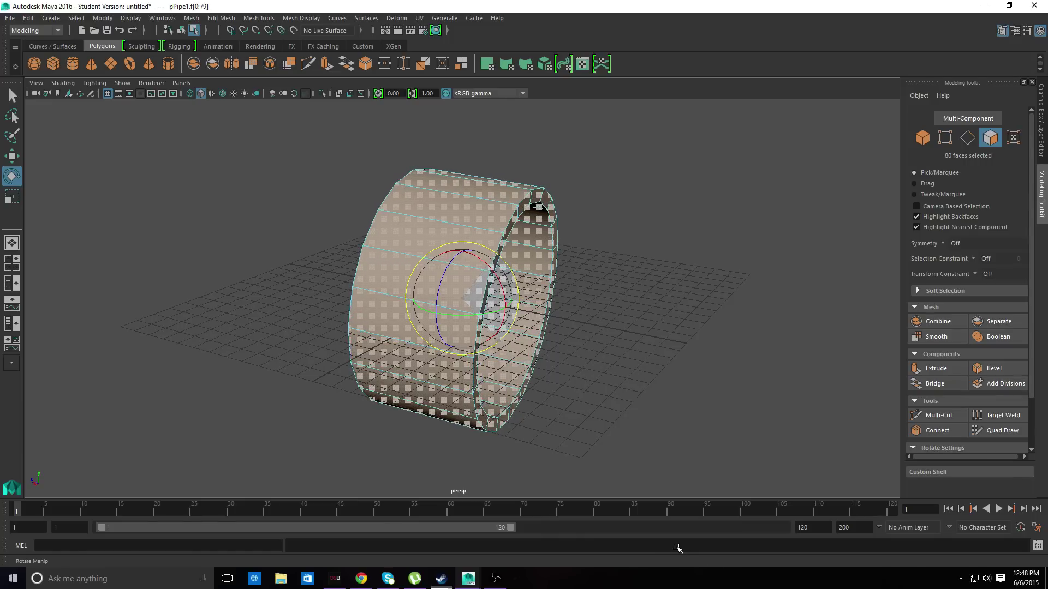
left_click_drag(682, 198, 714, 190, "alt")
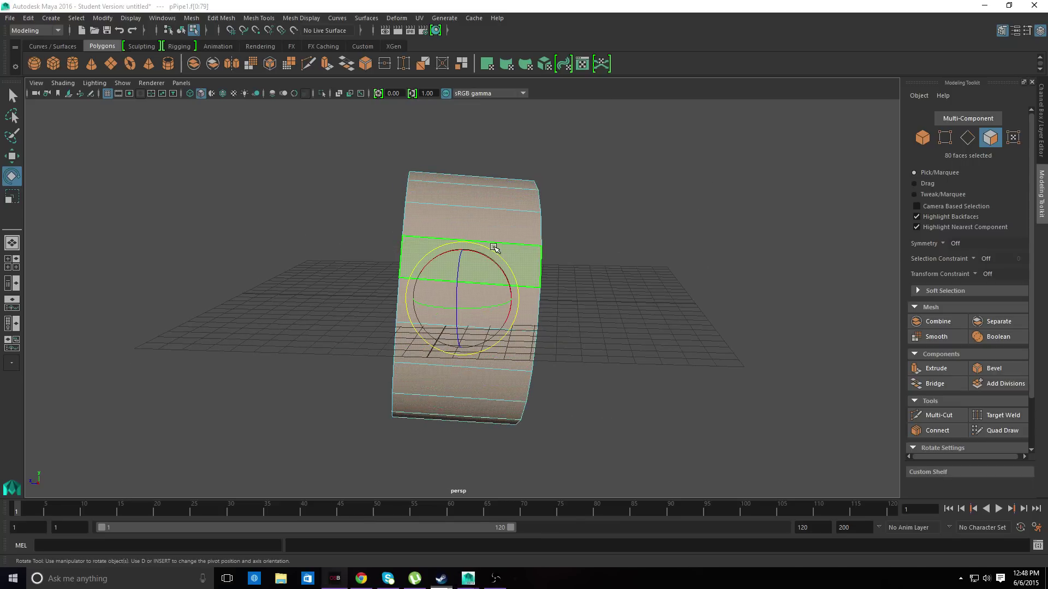
left_click_drag(504, 258, 498, 259)
left_click_drag(627, 303, 739, 372, "alt")
left_click_drag(507, 334, 504, 342)
left_click(805, 300)
left_click_drag(804, 300, 603, 248, "alt")
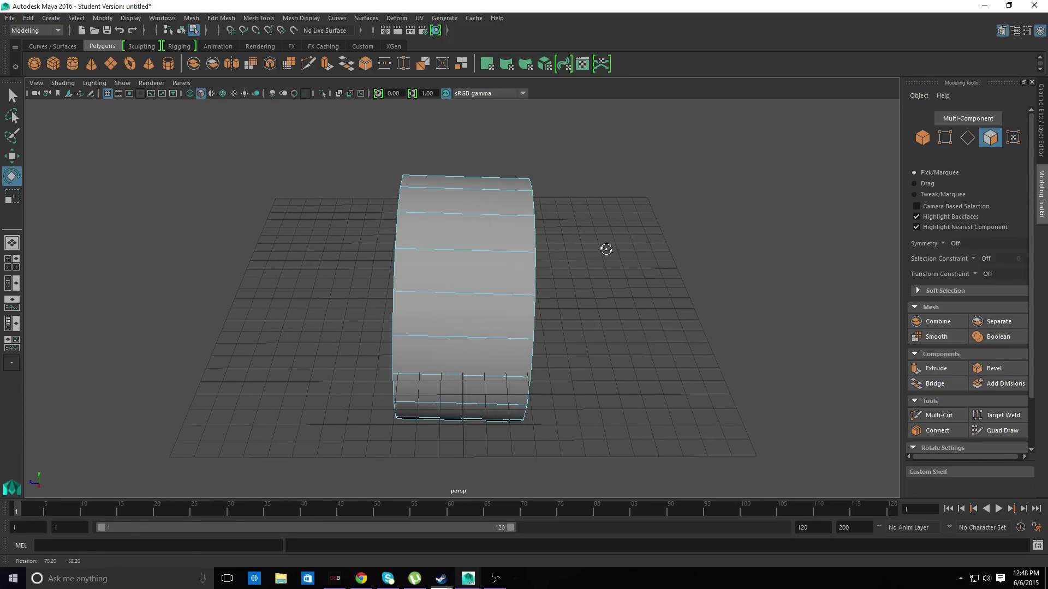
Reselect all 80 faces, finish the 90° turn and stretch the pipe lengthwise into a tube.
left_click_drag(368, 436, 704, 89)
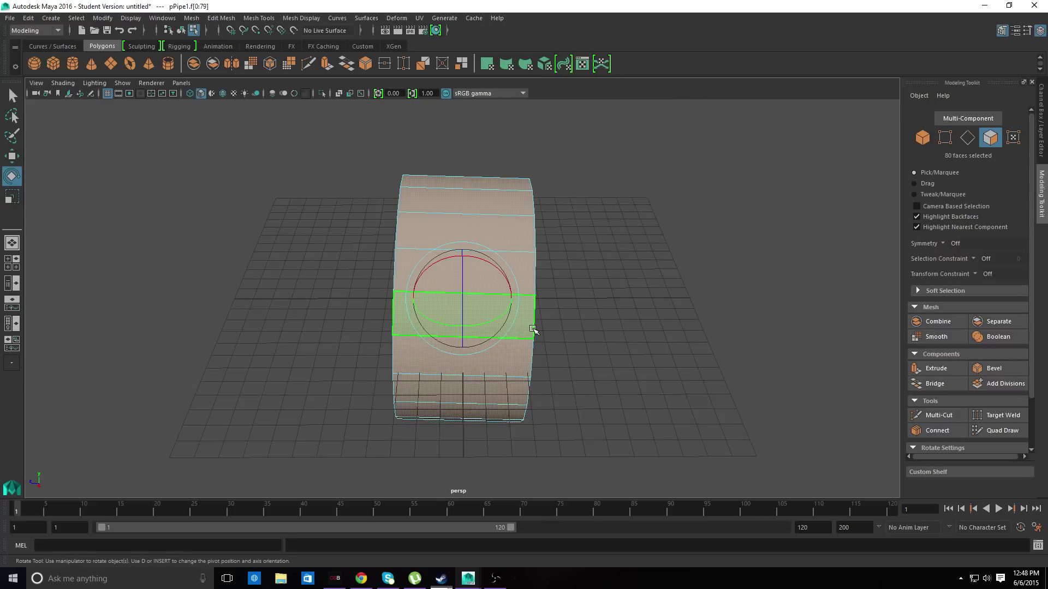
left_click_drag(425, 342, 770, 415, "alt")
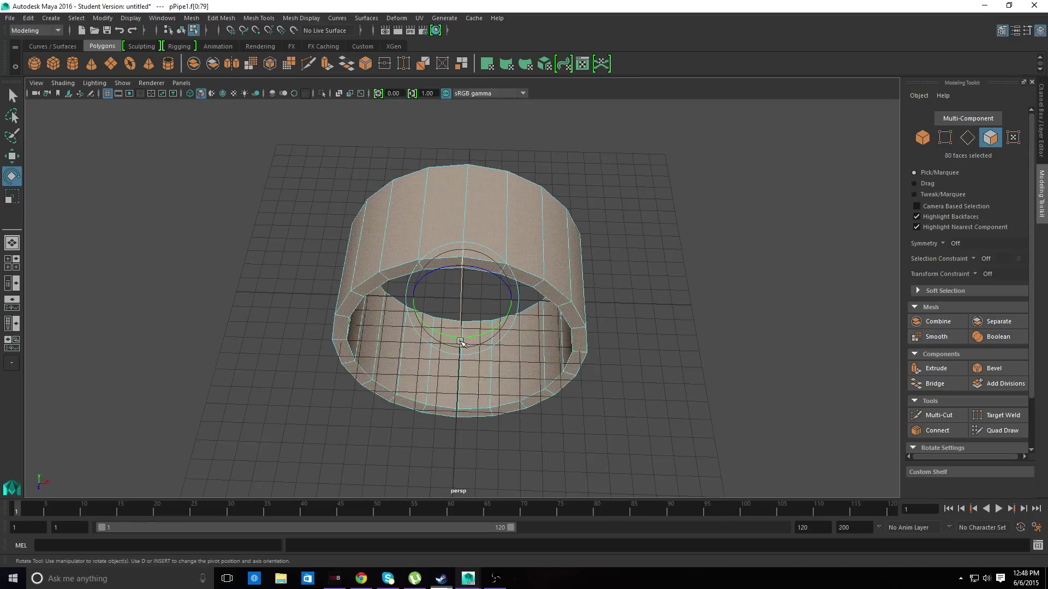
middle_click_drag(660, 300, 669, 276)
left_click_drag(668, 275, 781, 294, "alt")
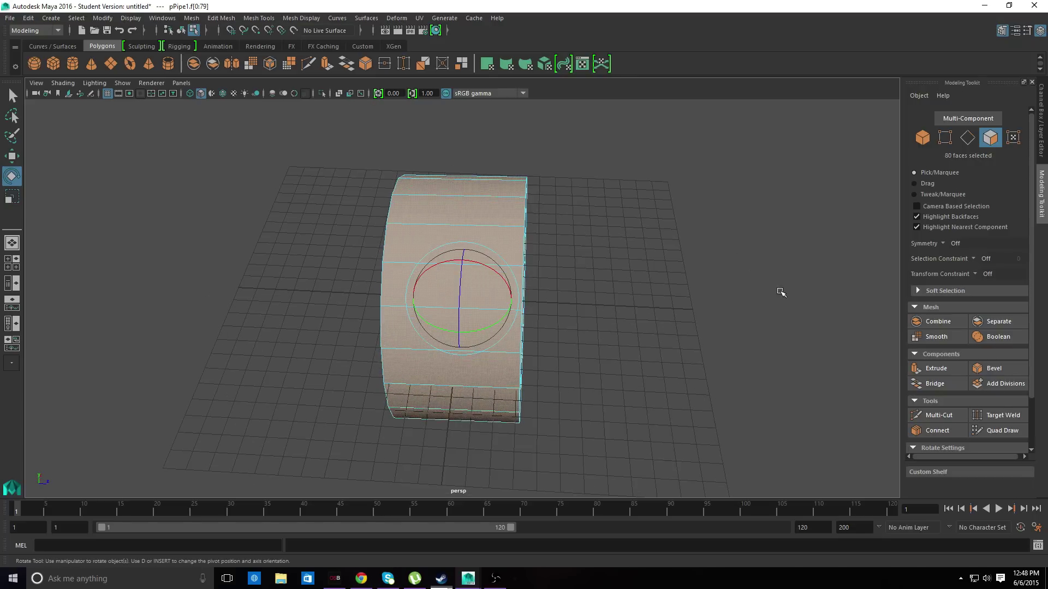
left_click(12, 197)
left_click_drag(510, 303, 683, 344)
Flatten the selected faces f[0:79] slightly in height and nudge them along the tube's length.
left_click_drag(627, 427, 399, 399, "alt")
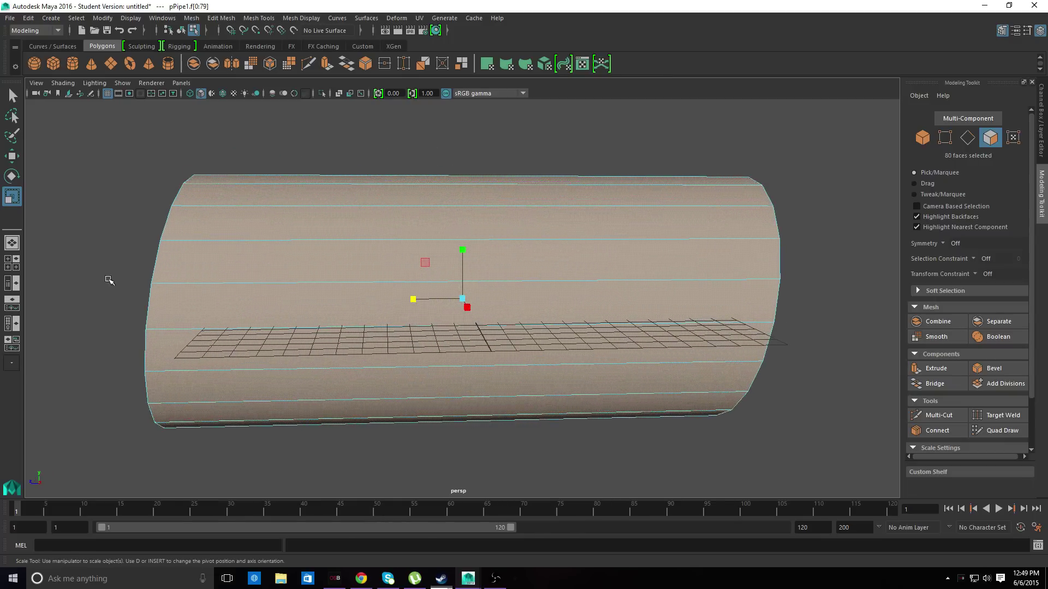
left_click_drag(137, 282, 255, 320, "alt")
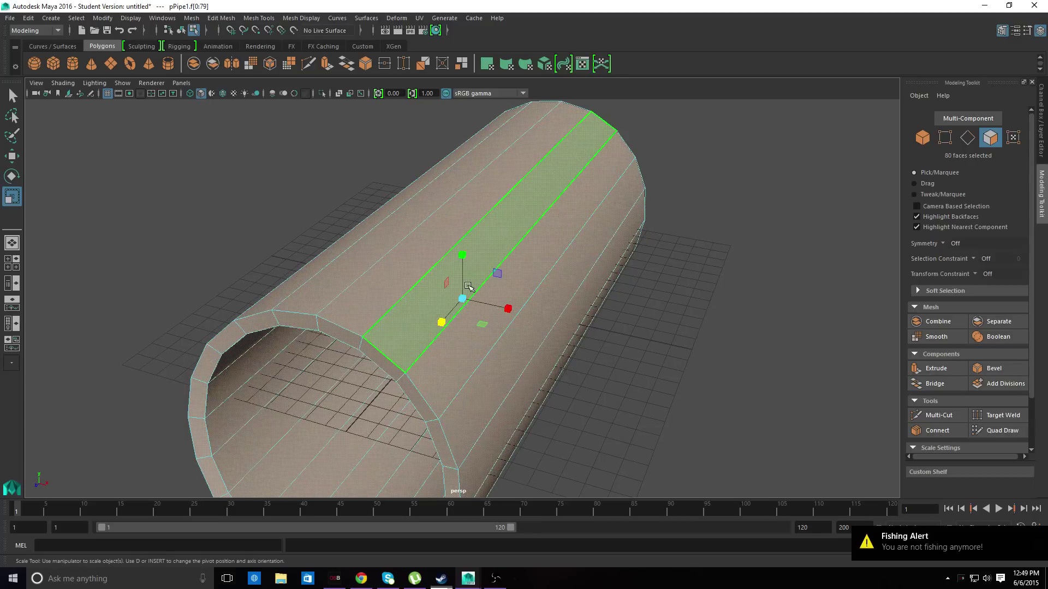
left_click_drag(462, 256, 463, 260)
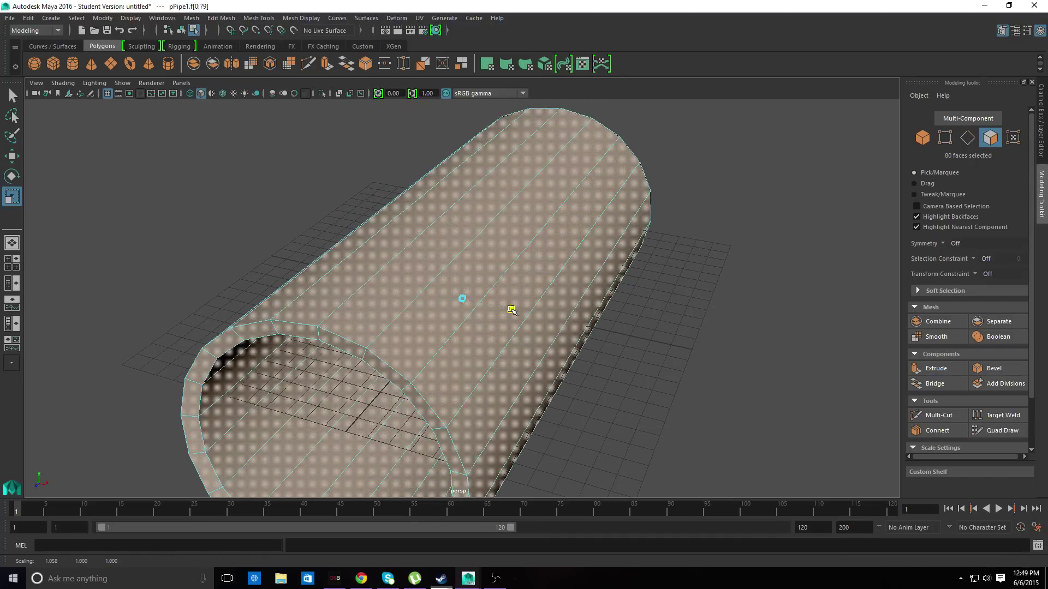
left_click_drag(662, 329, 570, 317, "alt")
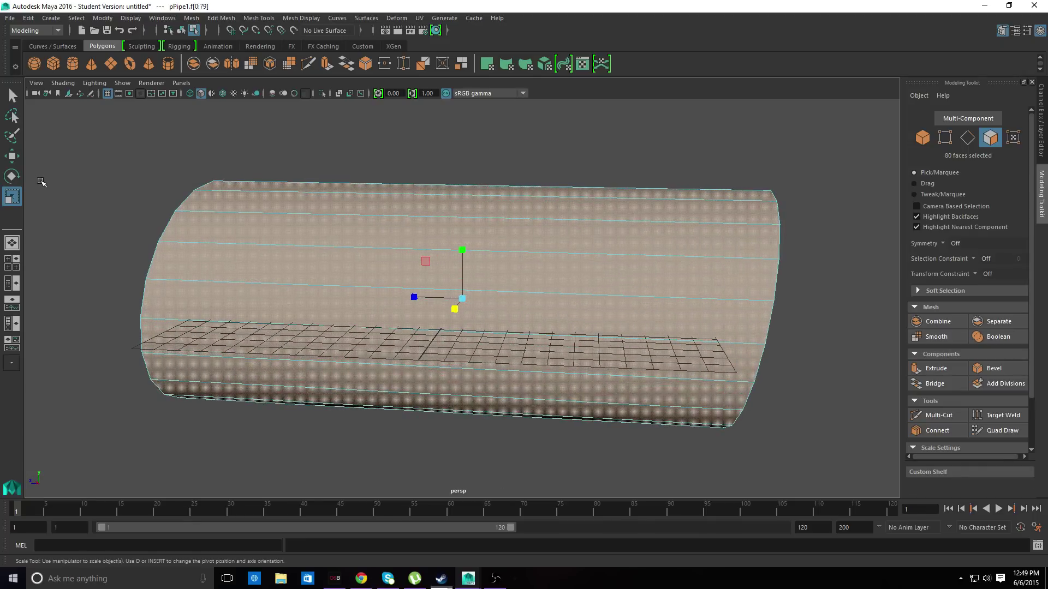
left_click(12, 156)
left_click_drag(412, 299, 409, 303)
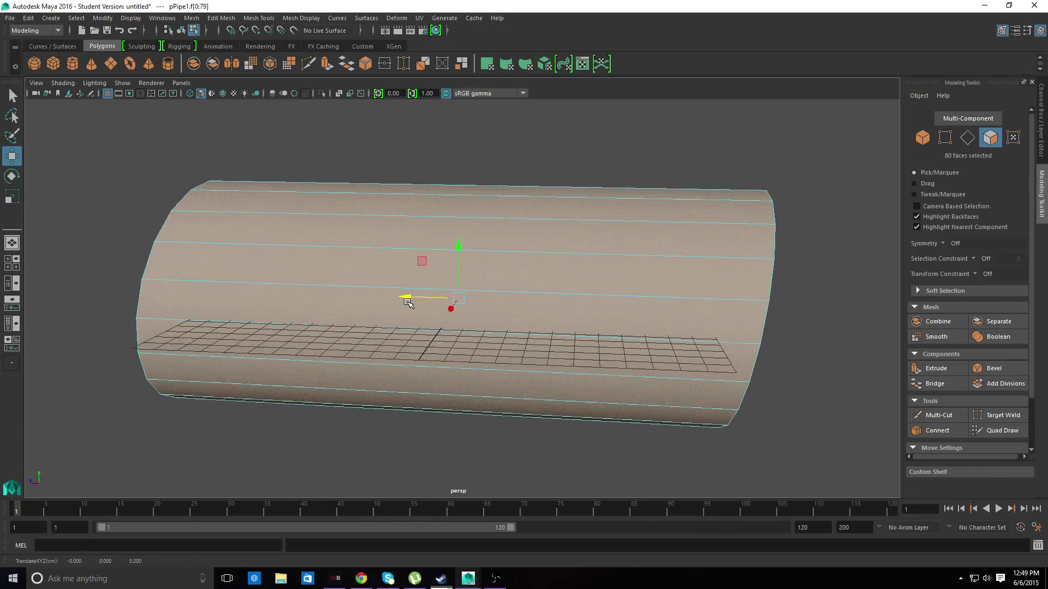
left_click_drag(114, 245, 251, 243, "alt")
Select the 20-face rim loop f[60:79] of the pipe.
left_click(277, 260)
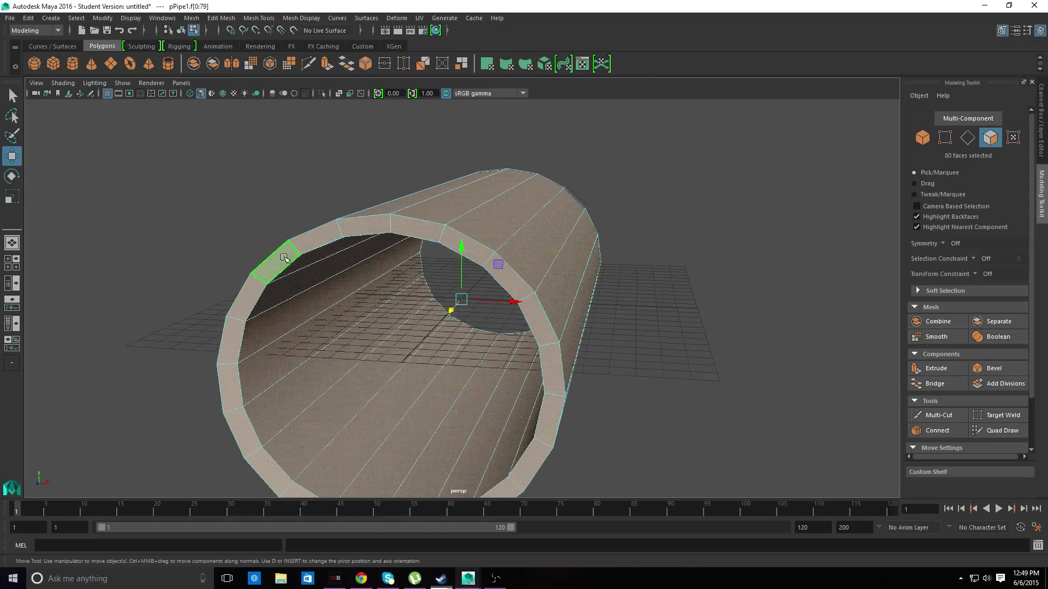
double_click(546, 423, "shift")
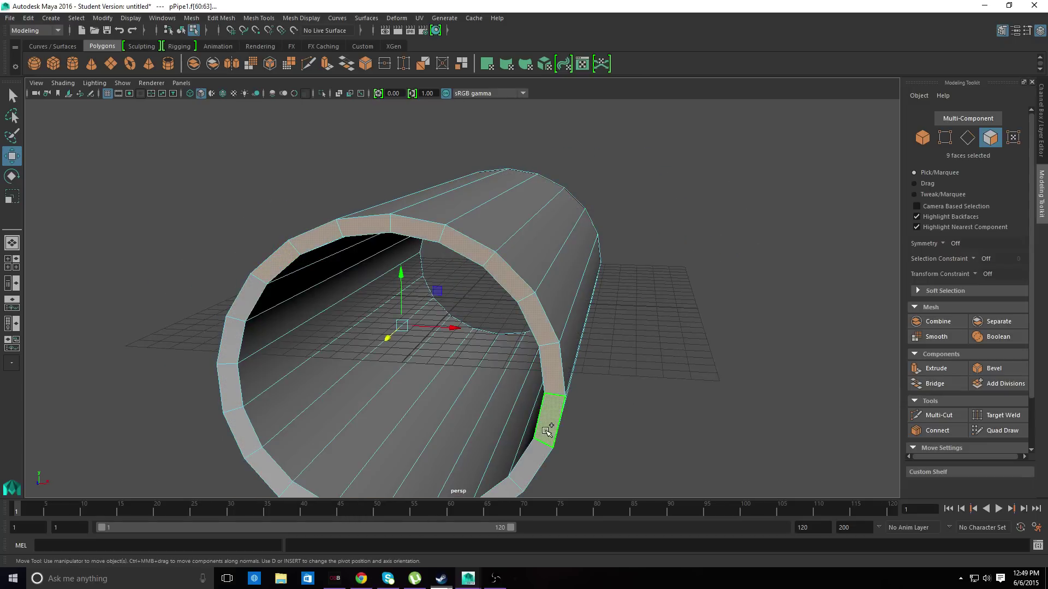
left_click_drag(472, 452, 434, 437, "alt")
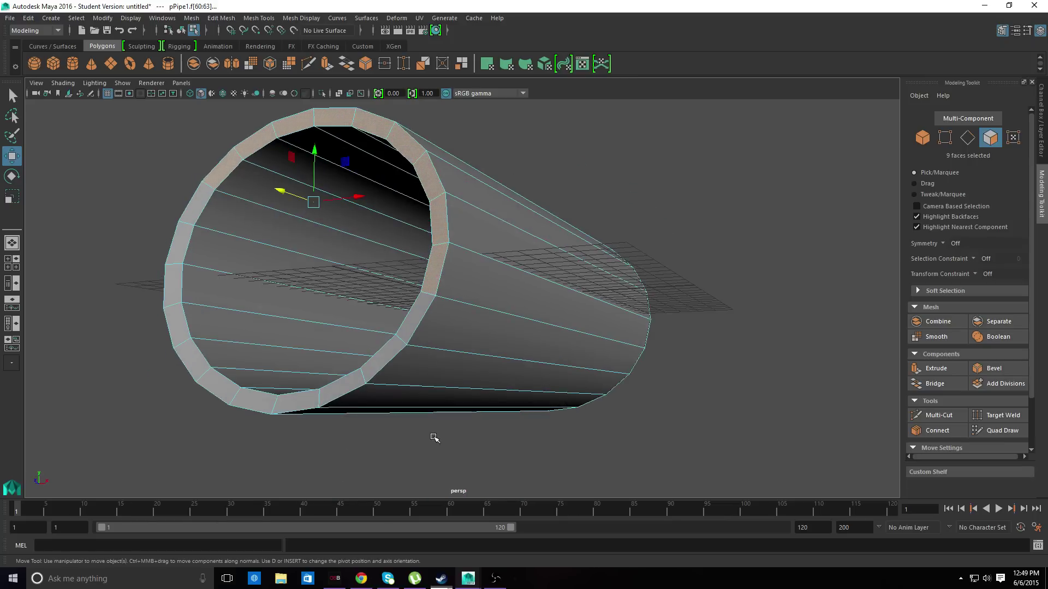
double_click(249, 401, "shift")
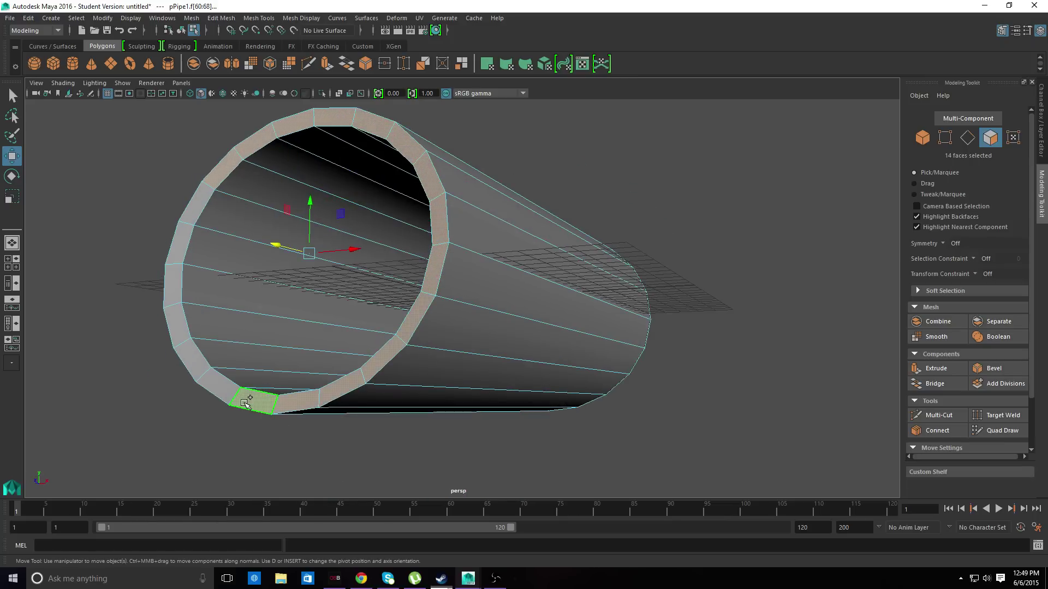
double_click(181, 243, "shift")
left_click_drag(234, 276, 225, 300, "alt")
Push the rim faces about 15 units along Z, then delete the selected faces.
left_click_drag(209, 412, 386, 366)
left_click_drag(697, 313, 632, 323, "alt")
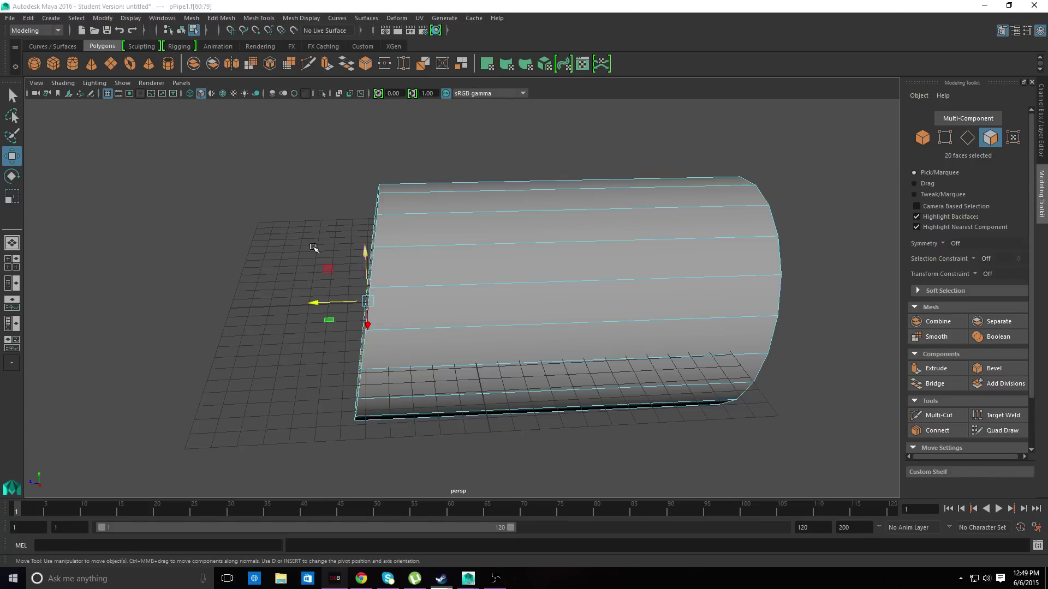
left_click_drag(795, 236, 797, 215, "alt")
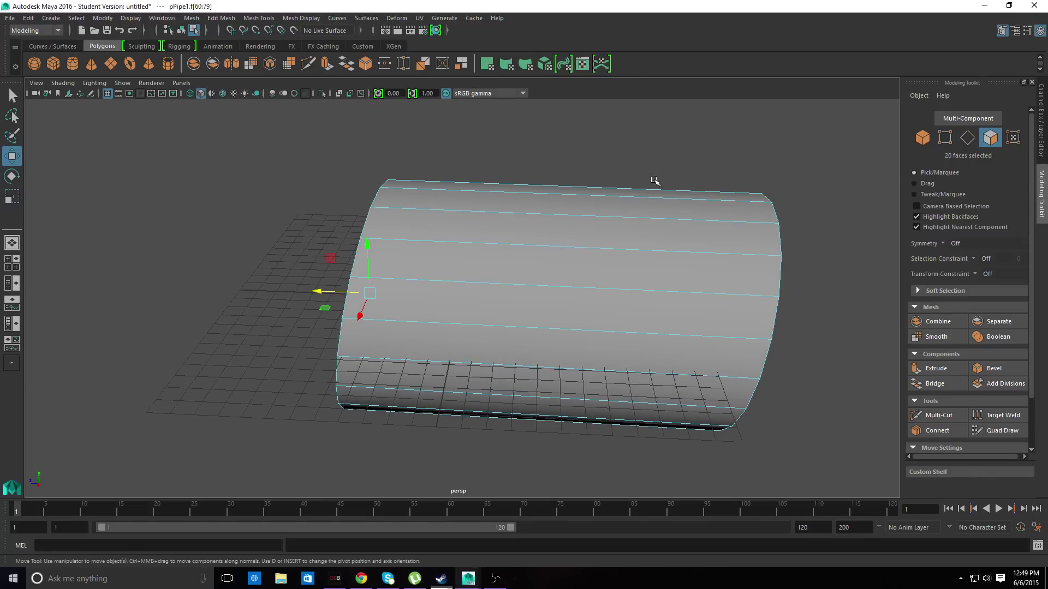
key("Delete")
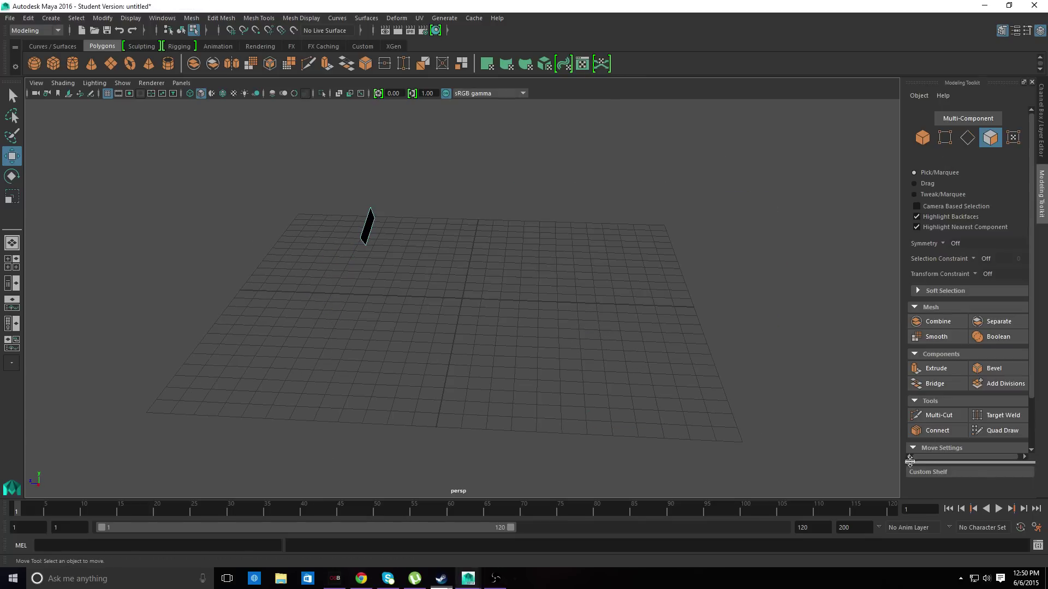
Select the leftover sliver face, extrude it, then delete the extruded face.
left_click(370, 222)
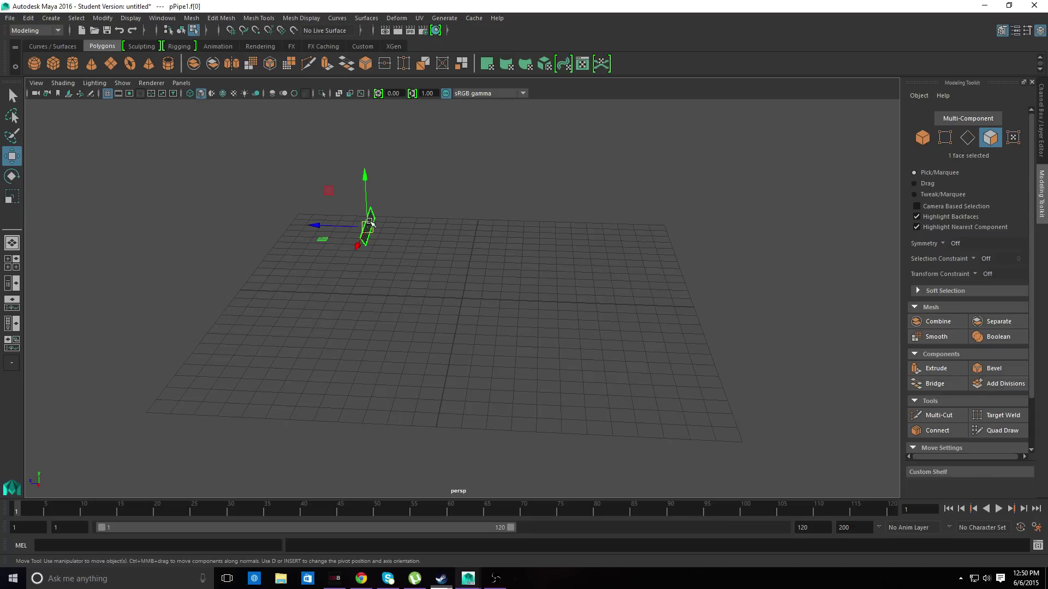
mouse_move(369, 221)
right_mouse_down("shift")
mouse_move(362, 209)
mouse_move(363, 235)
right_mouse_up("shift")
key("ctrl+e")
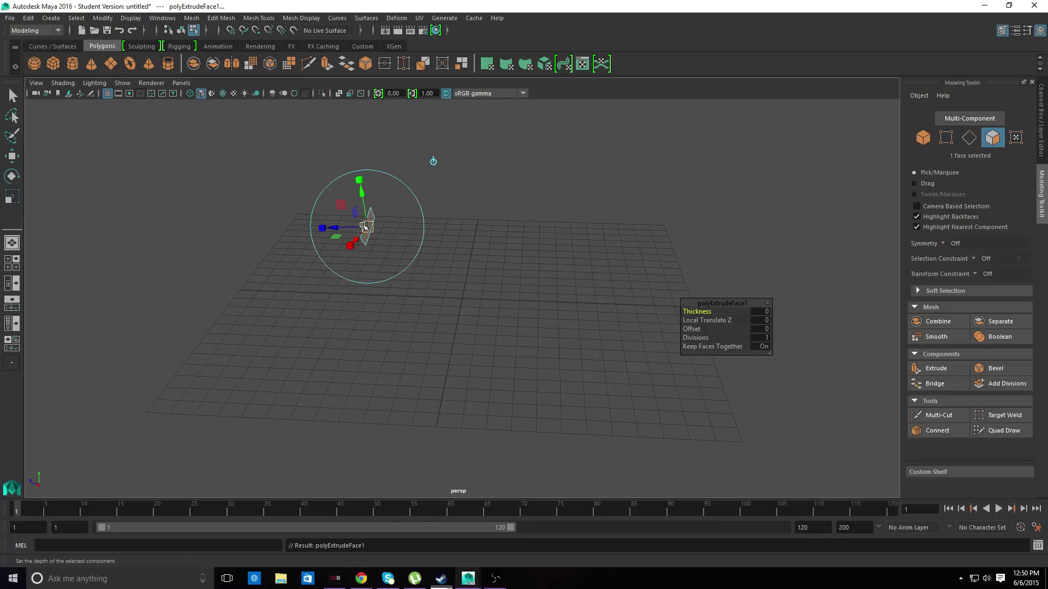
right_click(369, 227, "shift")
key("Delete")
Switch to Object mode, select the leftover sliver object and clear the selection.
right_click(370, 226)
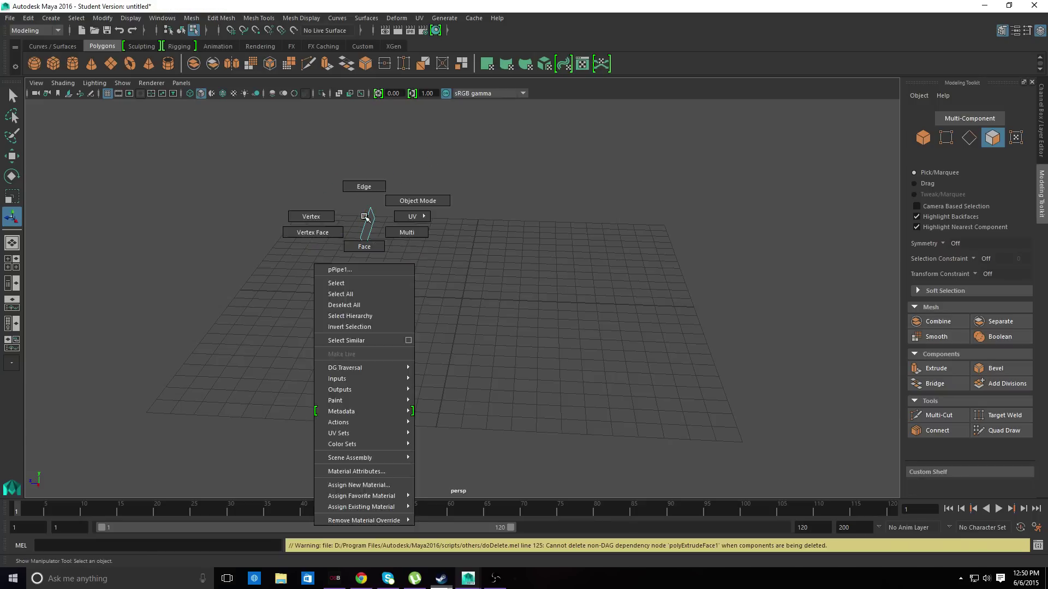
right_click(371, 226)
left_click(406, 207)
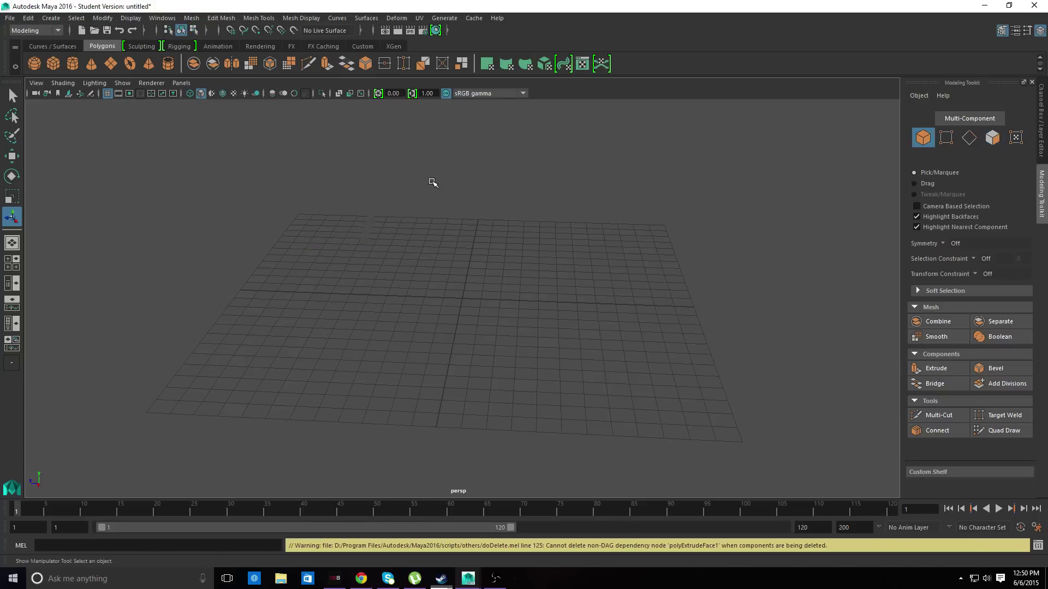
left_click(377, 229)
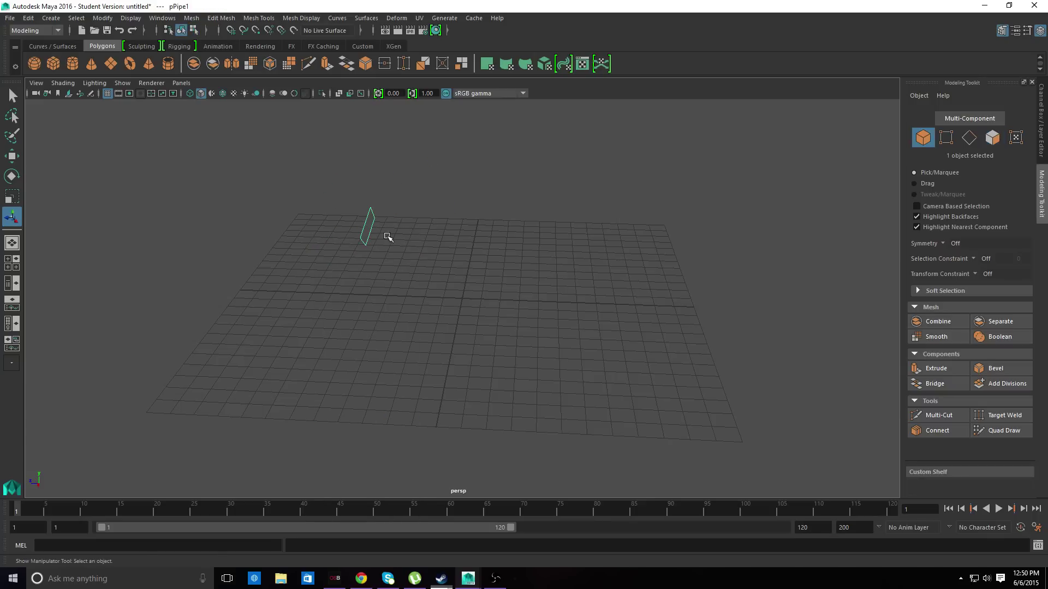
left_click(418, 253)
mouse_move(420, 254)
left_mouse_down("alt")
mouse_move(433, 243)
mouse_move(428, 252)
left_mouse_up("alt")
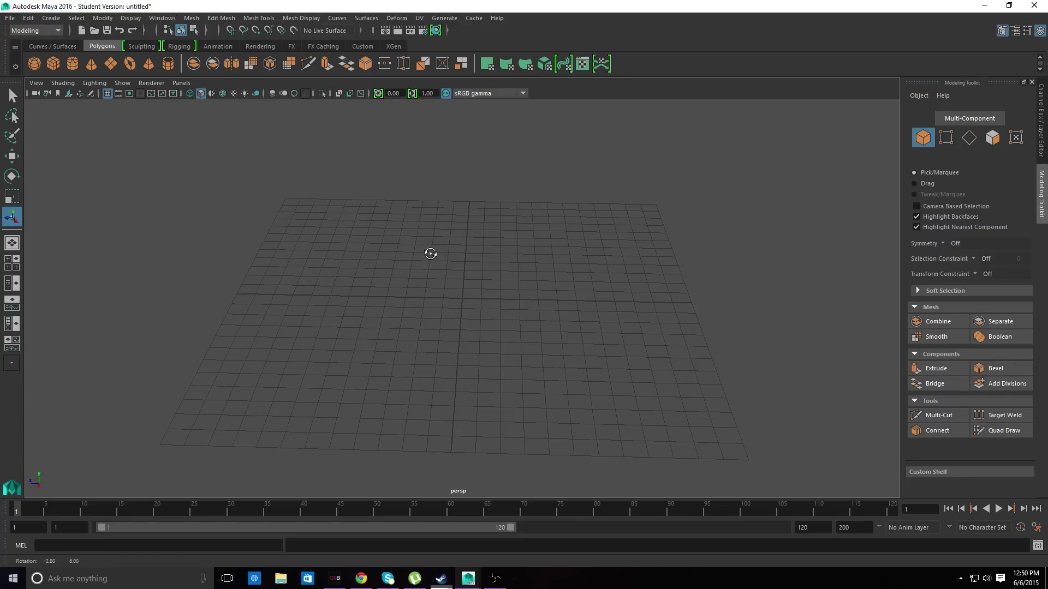
Create a new polygon pipe in shaded view, trying Radius values of 12 then 5.
left_click(167, 69)
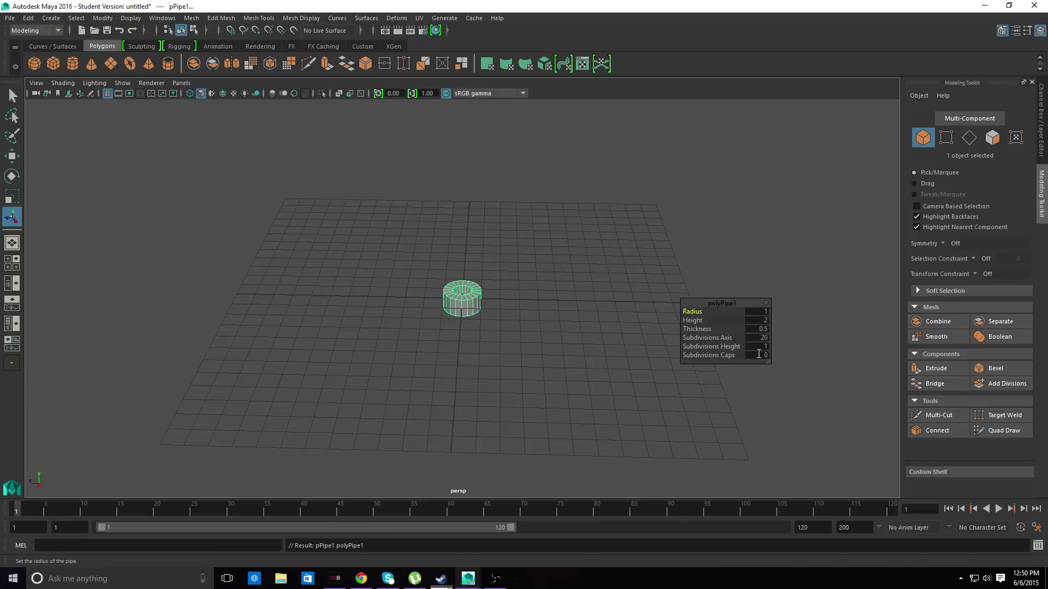
left_click(755, 312)
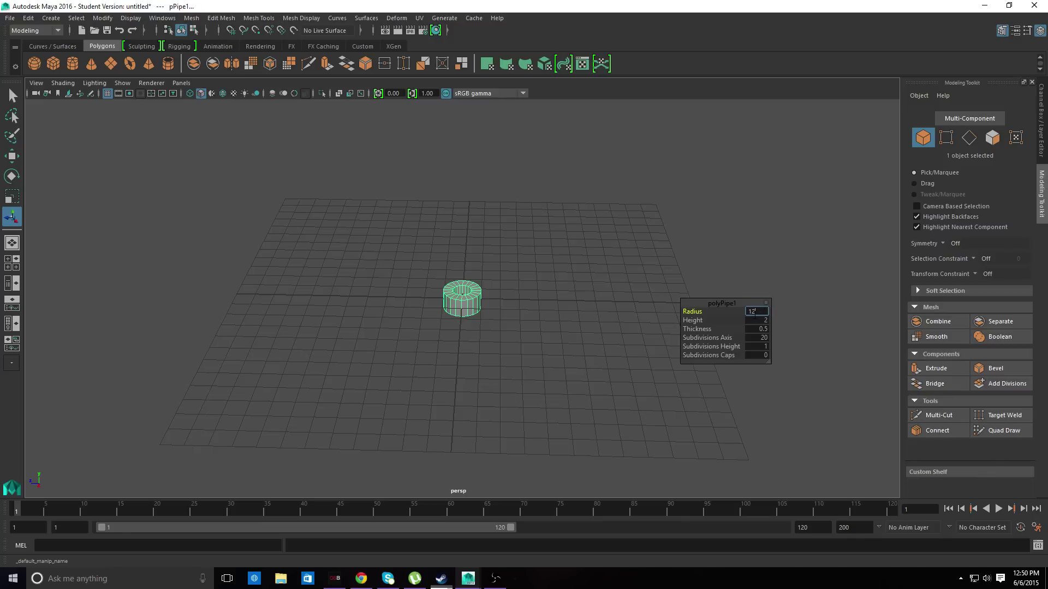
key("Return")
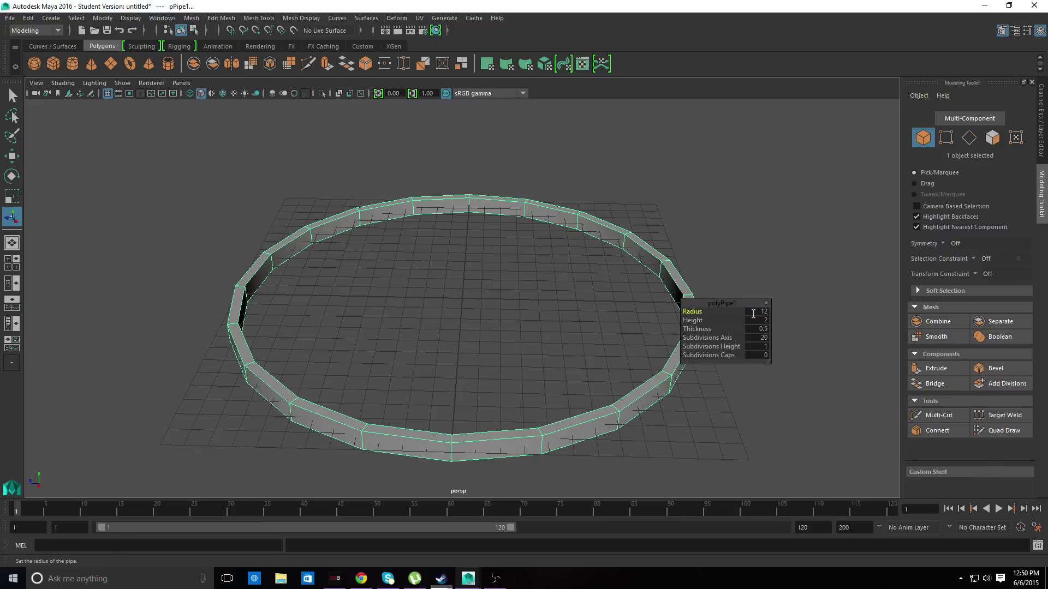
key("5")
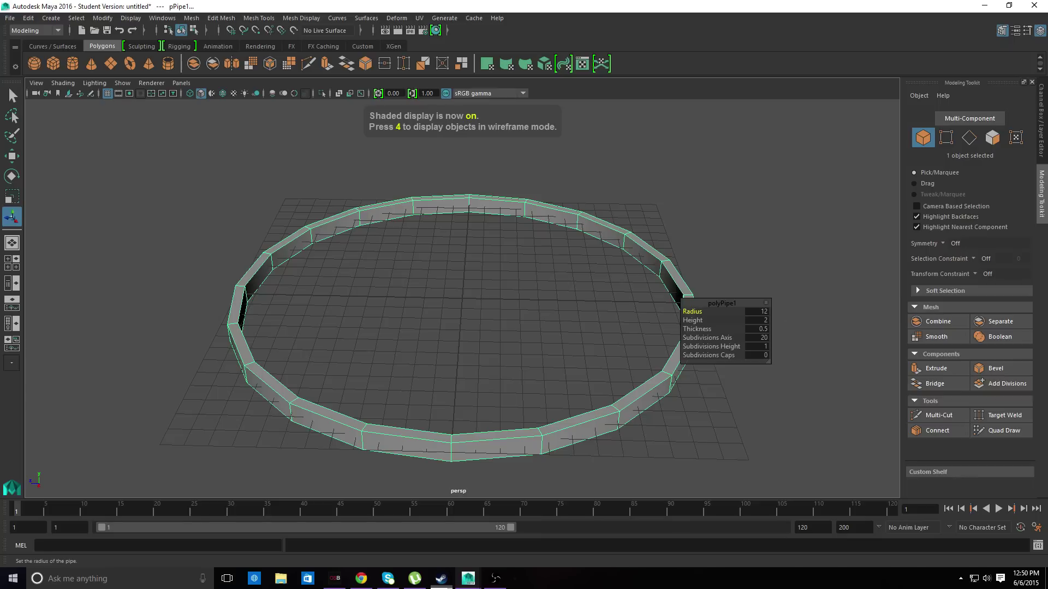
left_click(766, 311)
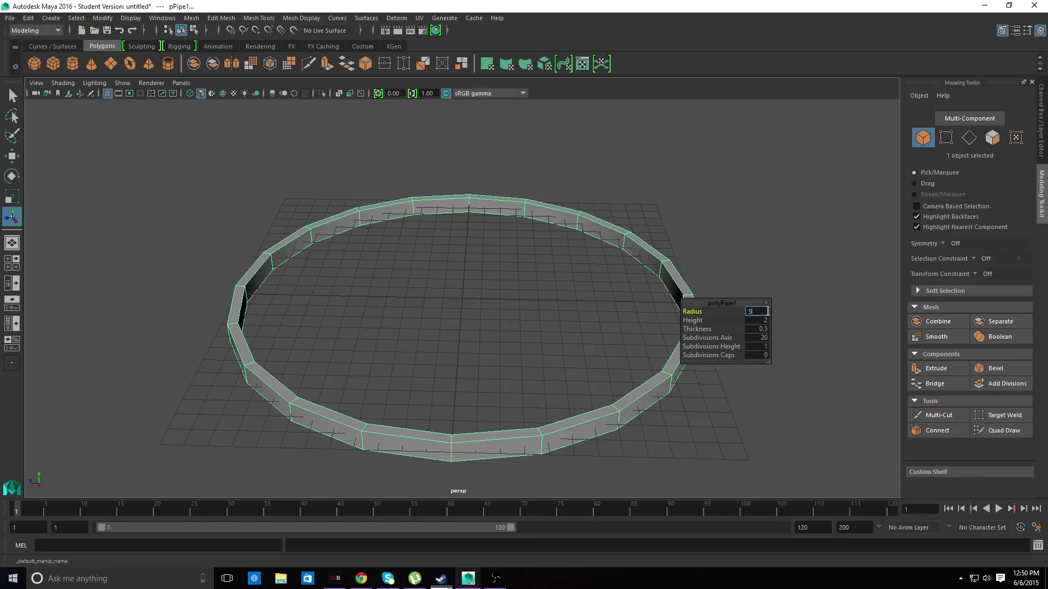
type("5")
key("Return")
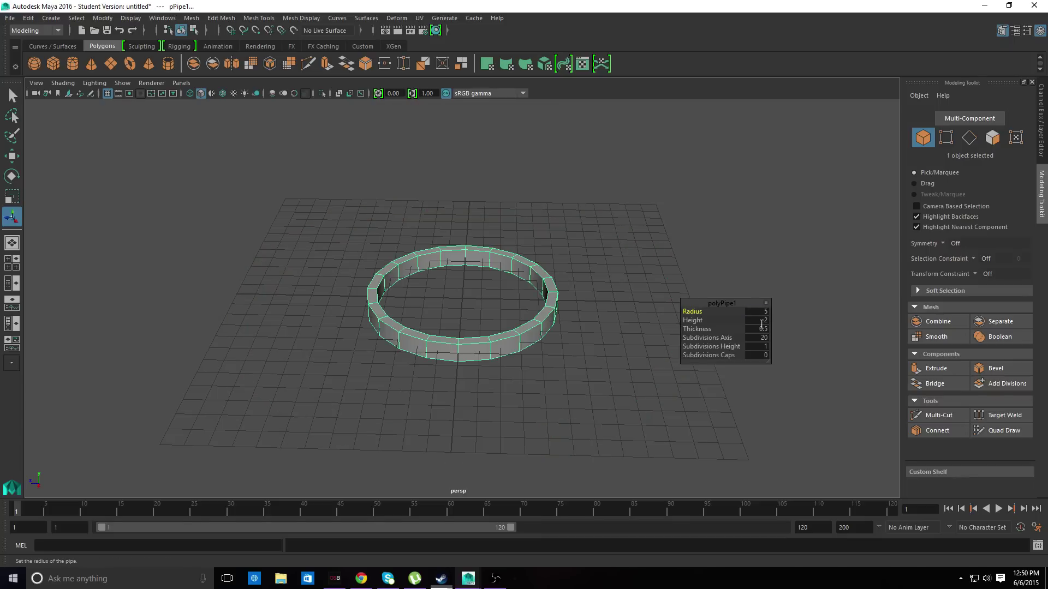
Raise the pipe's Height through 10 and 20 to 30.
left_click(761, 322)
type("10")
key("Return")
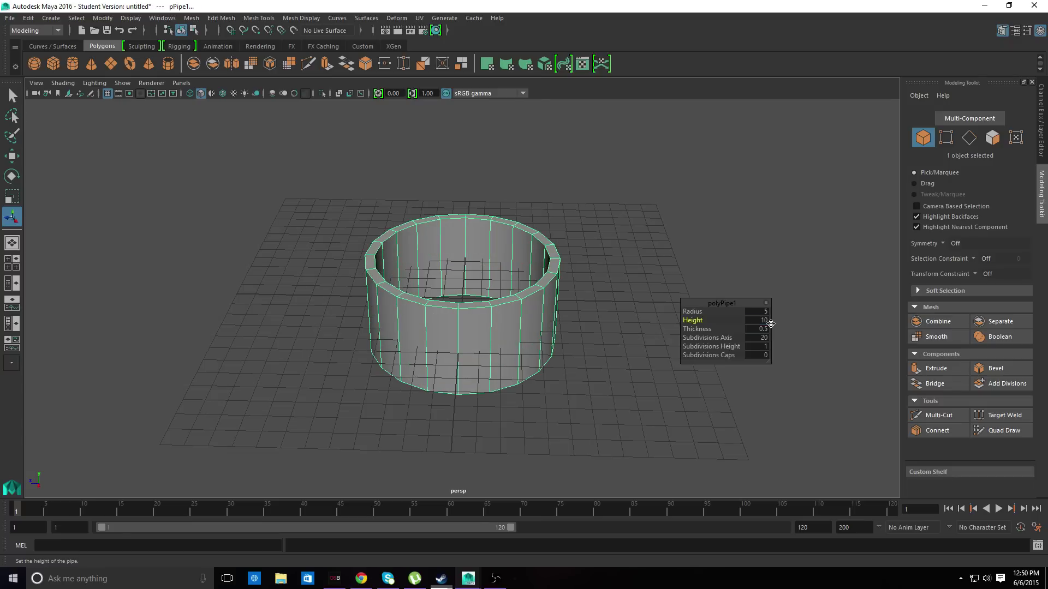
left_click(763, 320)
type("20")
key("Return")
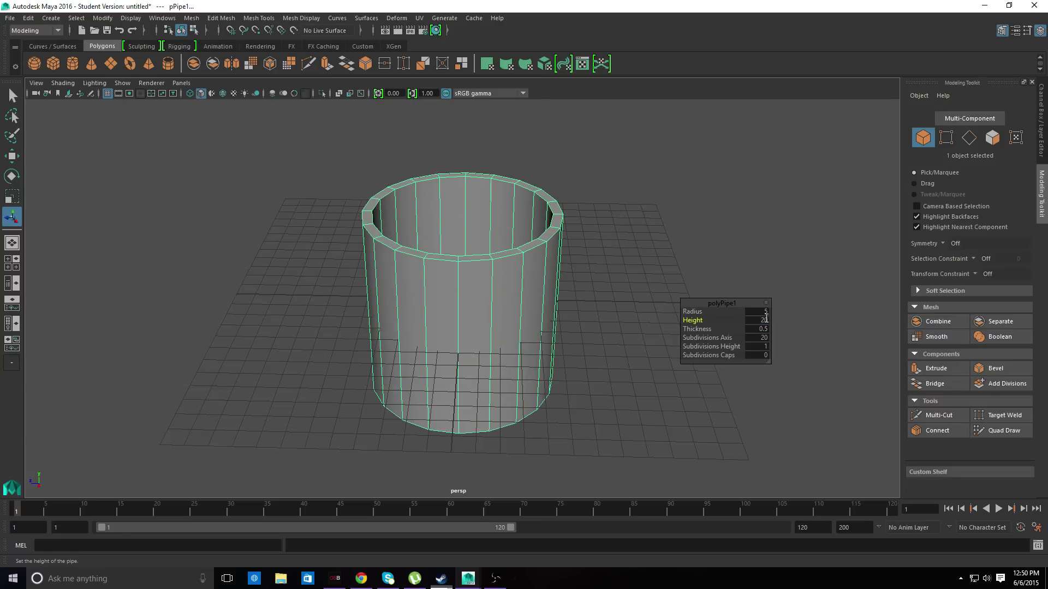
left_click(766, 320)
type("30")
key("Return")
Set the pipe's Radius to 10 and look down into it.
left_click(766, 311)
type("10")
key("Return")
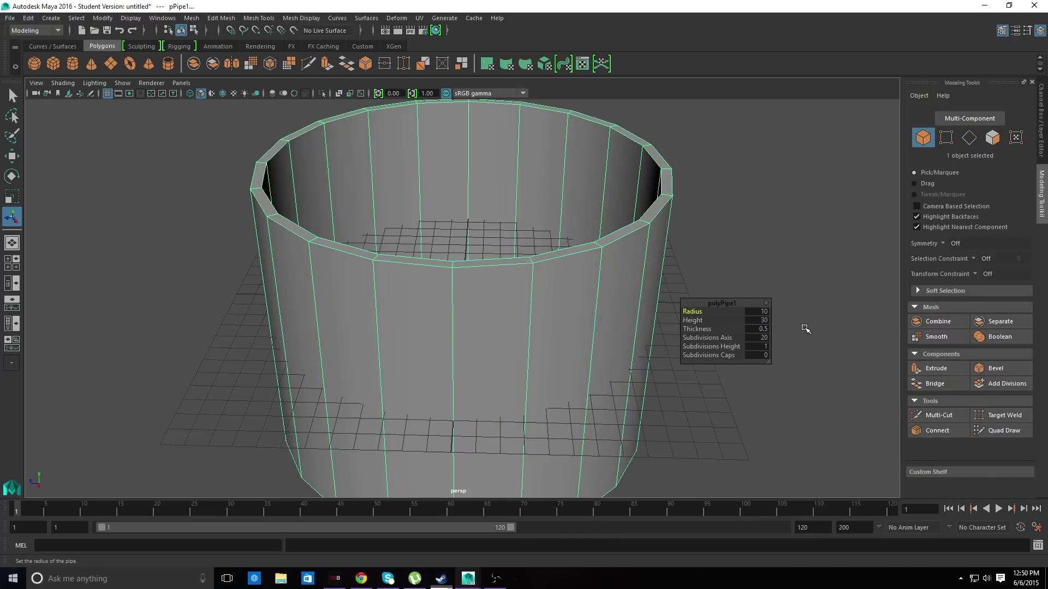
mouse_move(751, 212)
left_mouse_down("alt")
mouse_move(738, 225)
mouse_move(738, 268)
mouse_move(753, 197)
mouse_move(744, 218)
left_mouse_up("alt")
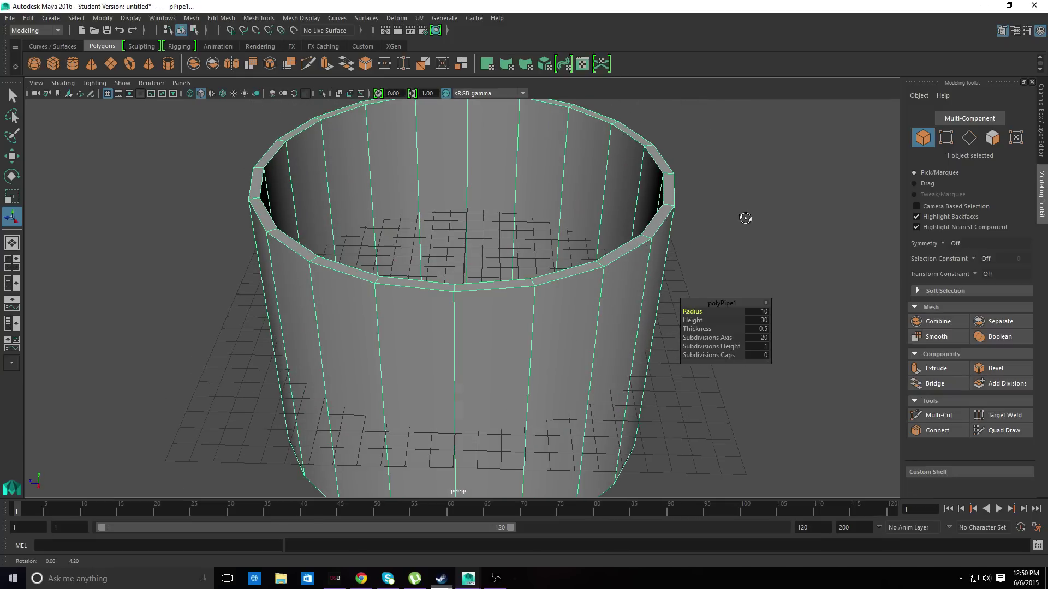
Give the pipe 10 height, 40 axis and 5 cap subdivisions.
left_click(765, 346)
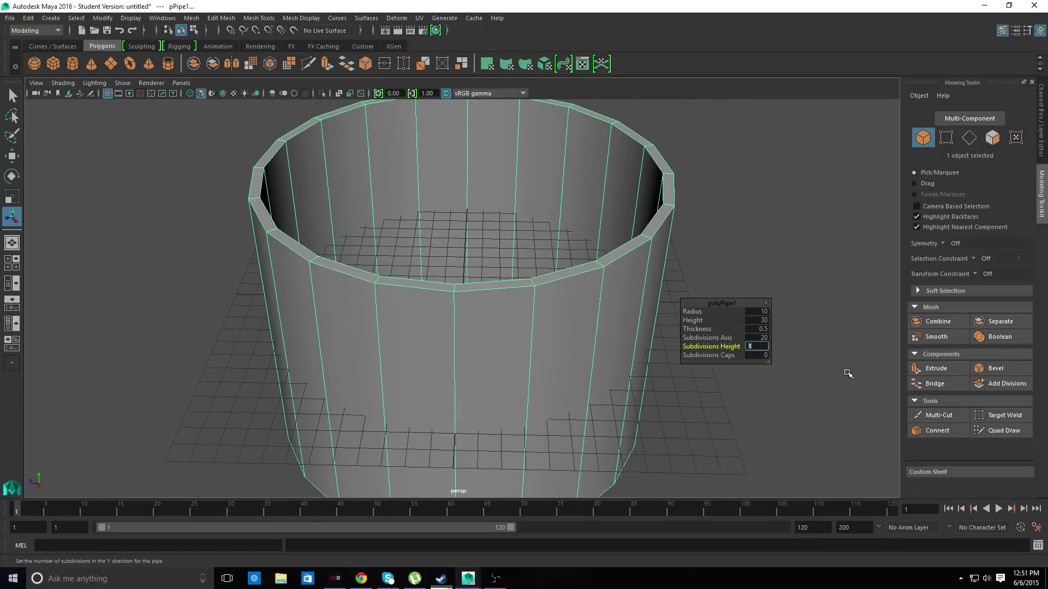
type("0")
key("Return")
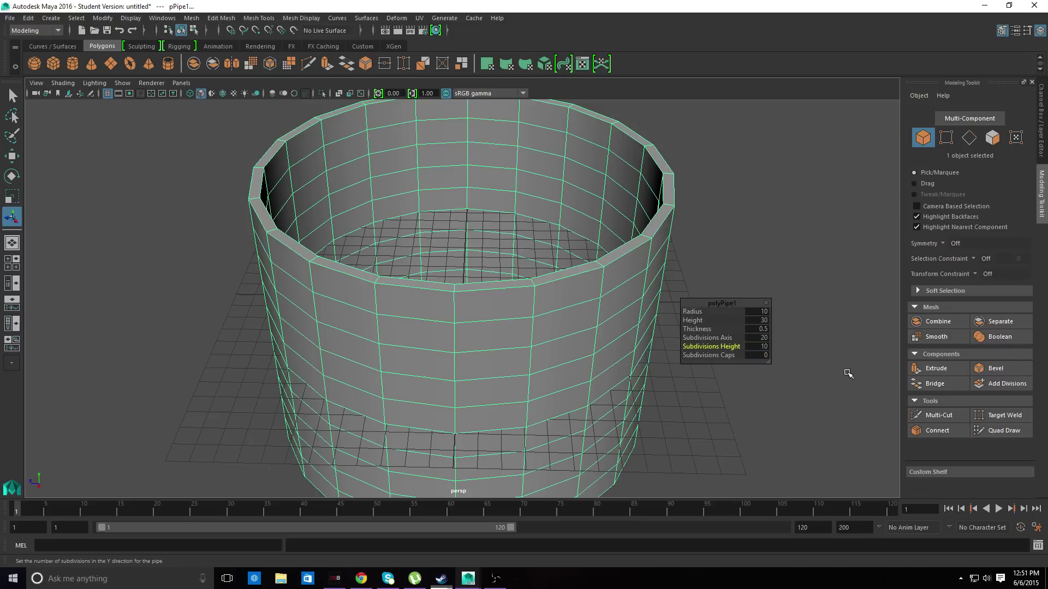
left_click(764, 339)
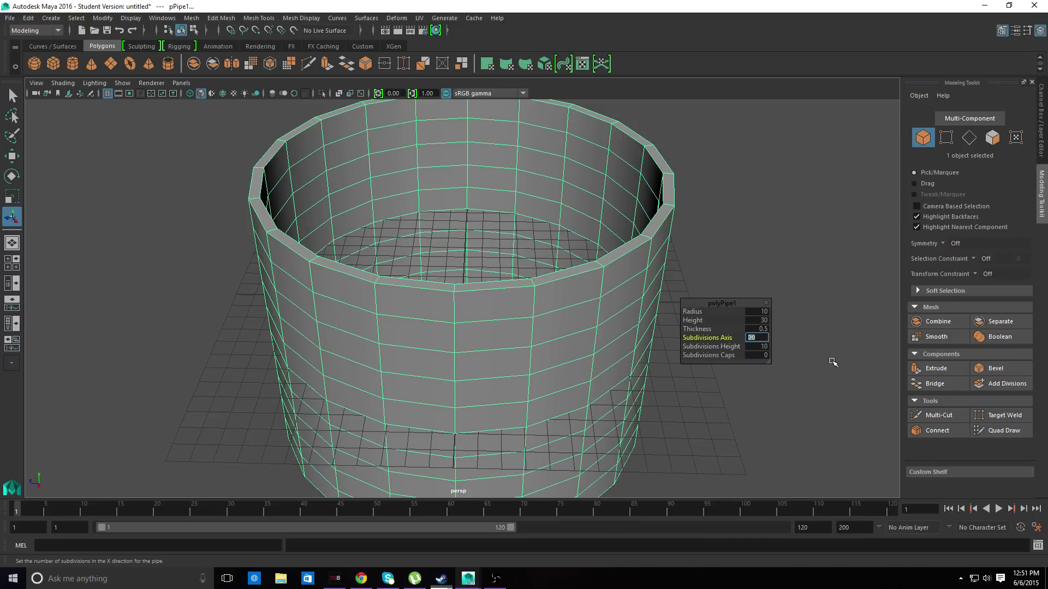
type("40")
key("Return")
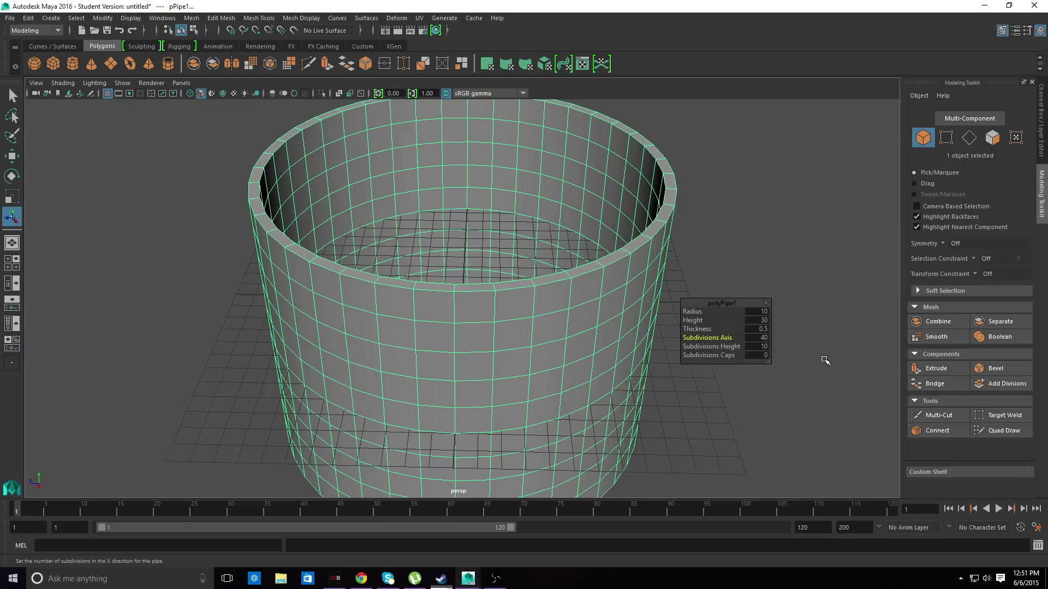
left_click(764, 355)
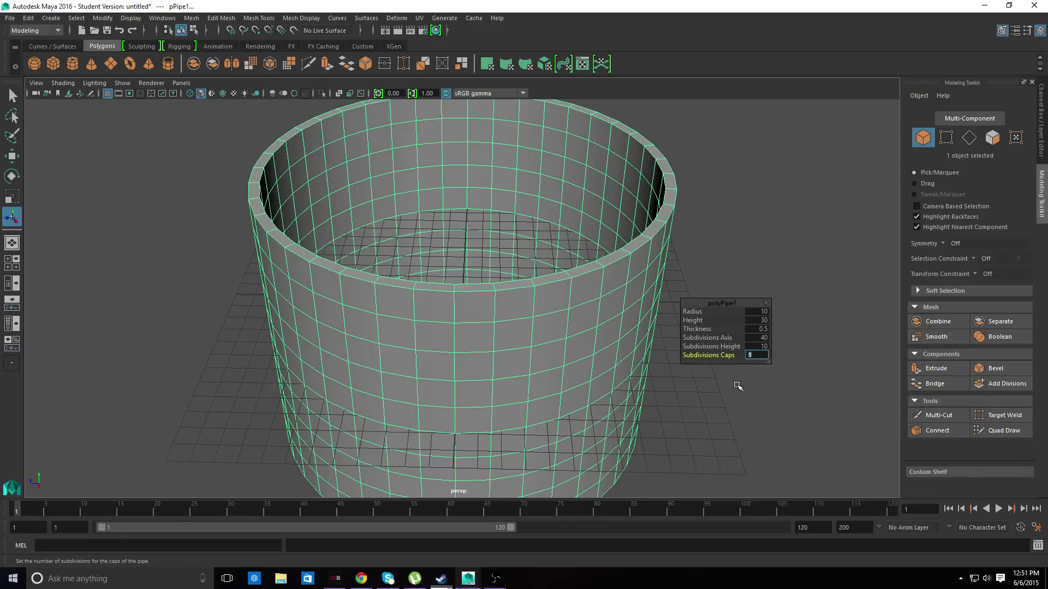
type("5")
key("Return")
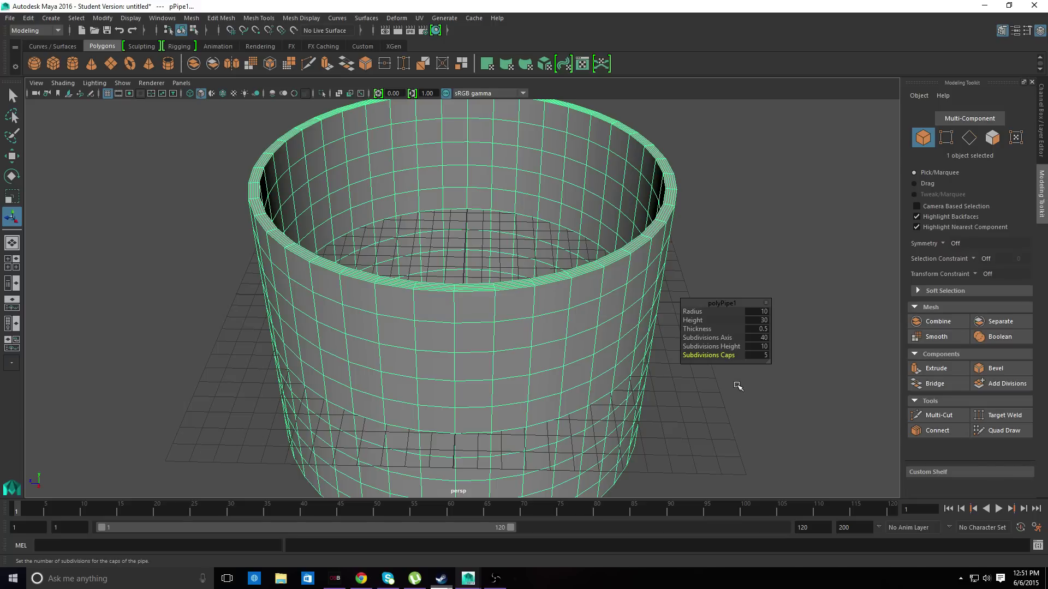
Deselect, orbit around and reselect the pipe to view it from the side.
left_click(750, 210)
left_click_drag(756, 202, 592, 229, "alt")
left_click(652, 193)
left_click_drag(723, 256, 646, 197, "alt")
scroll(729, 303, "down", 3)
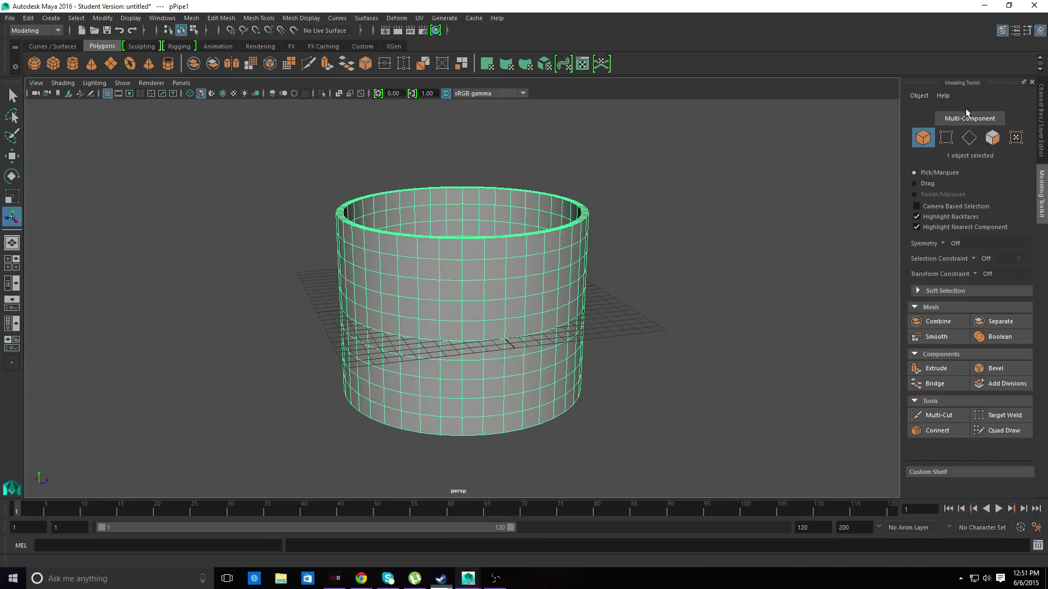
Set pPipe1's Rotate X to 90 in the Attribute Editor, then close Tool Settings.
left_click(1027, 31)
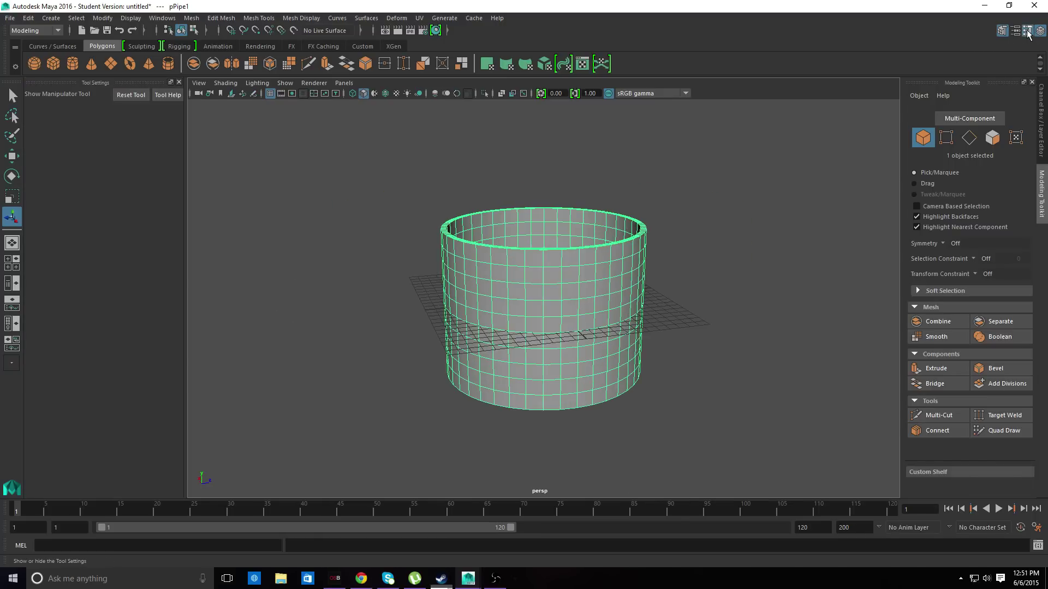
left_click(1014, 31)
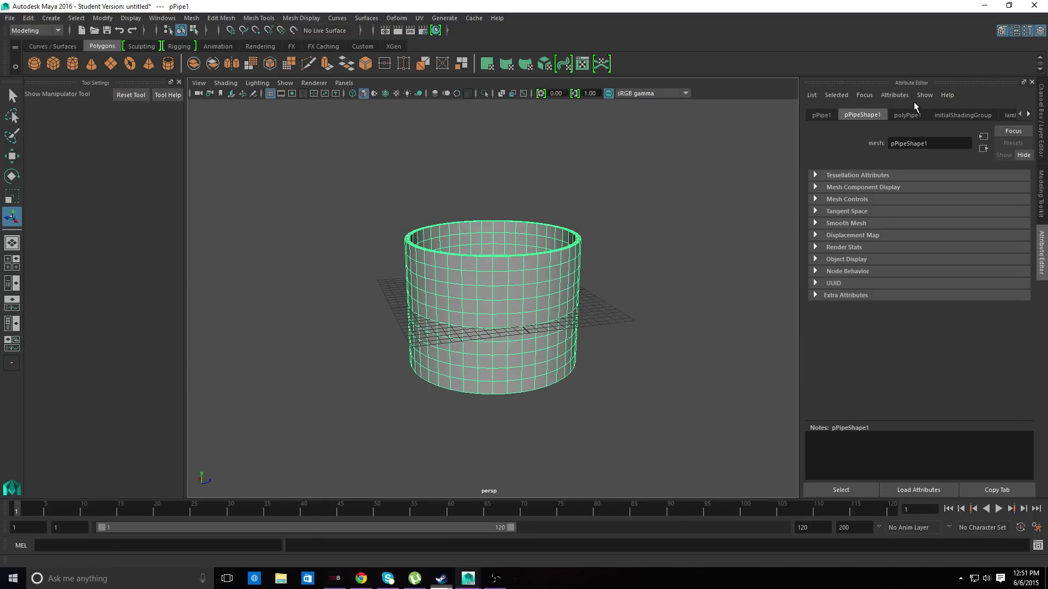
left_click(912, 116)
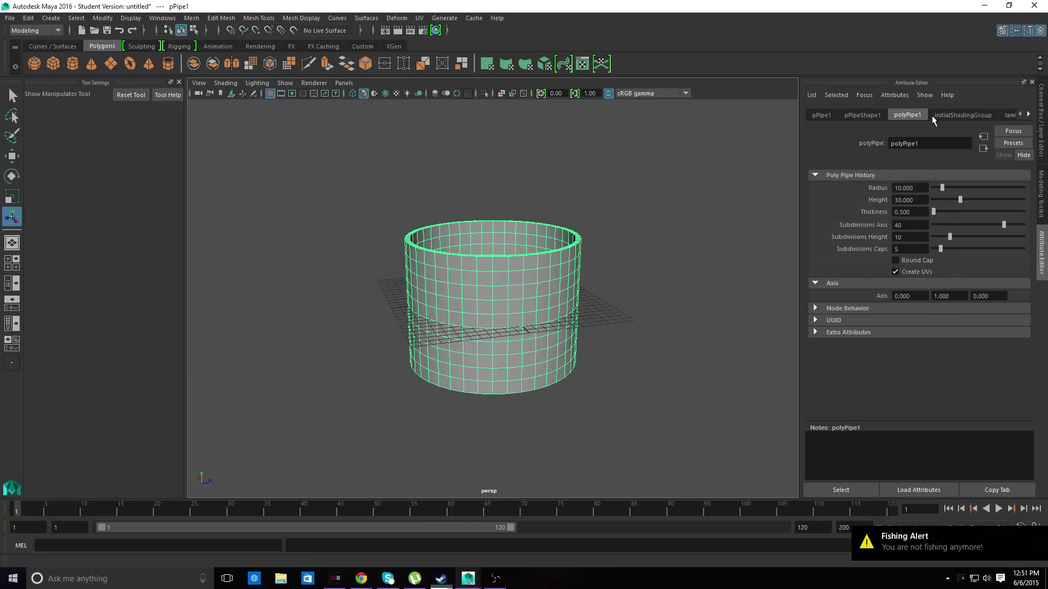
left_click(867, 115)
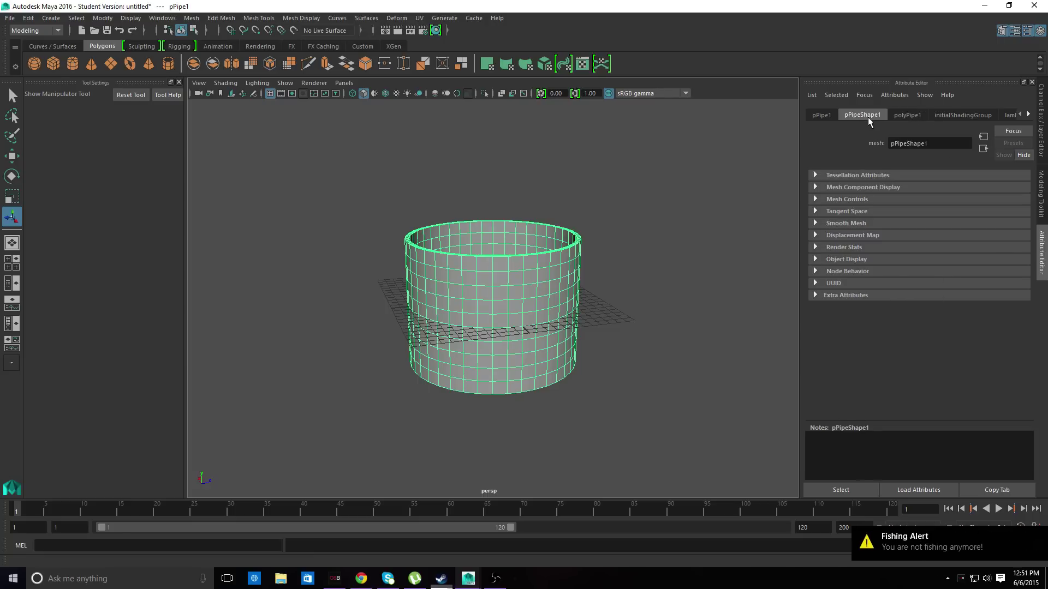
left_click(818, 116)
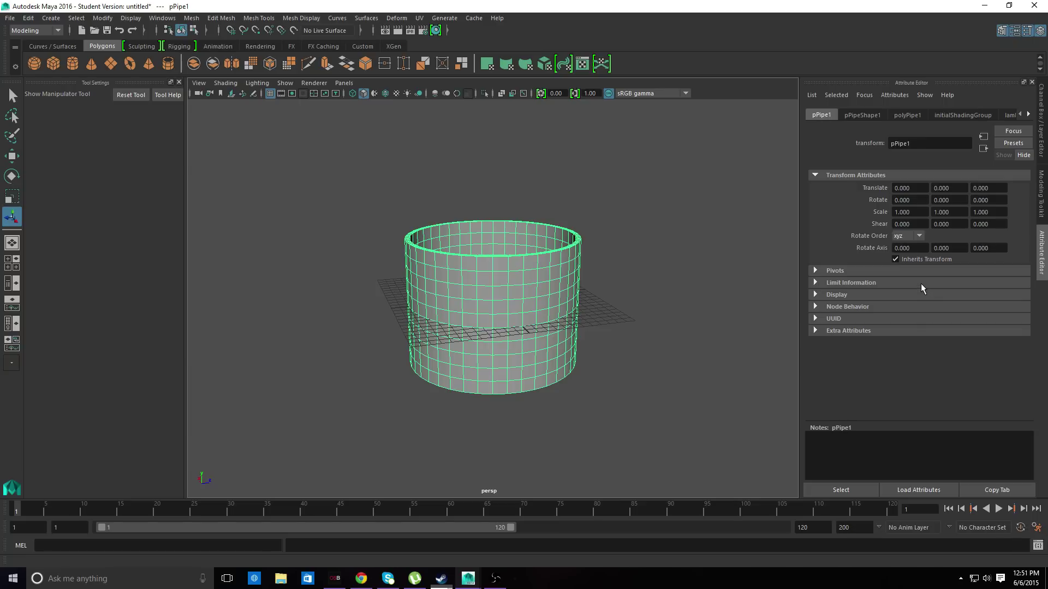
left_click(925, 200)
type("90")
key("Return")
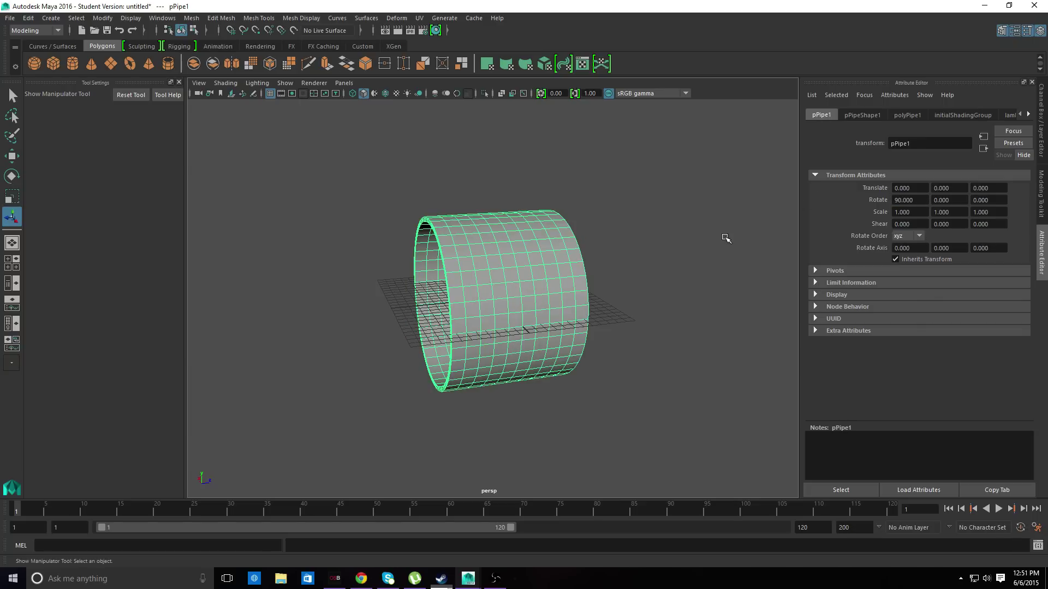
mouse_move(709, 241)
left_mouse_down("alt")
mouse_move(829, 252)
mouse_move(855, 214)
mouse_move(728, 249)
mouse_move(694, 239)
left_mouse_up("alt")
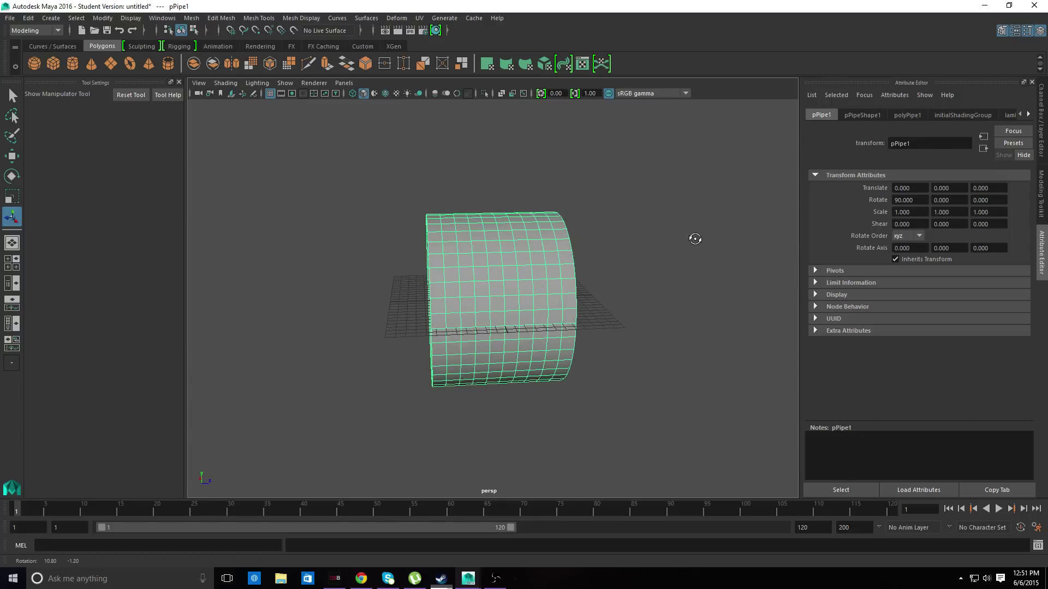
left_click(179, 82)
left_click_drag(599, 274, 884, 312, "alt")
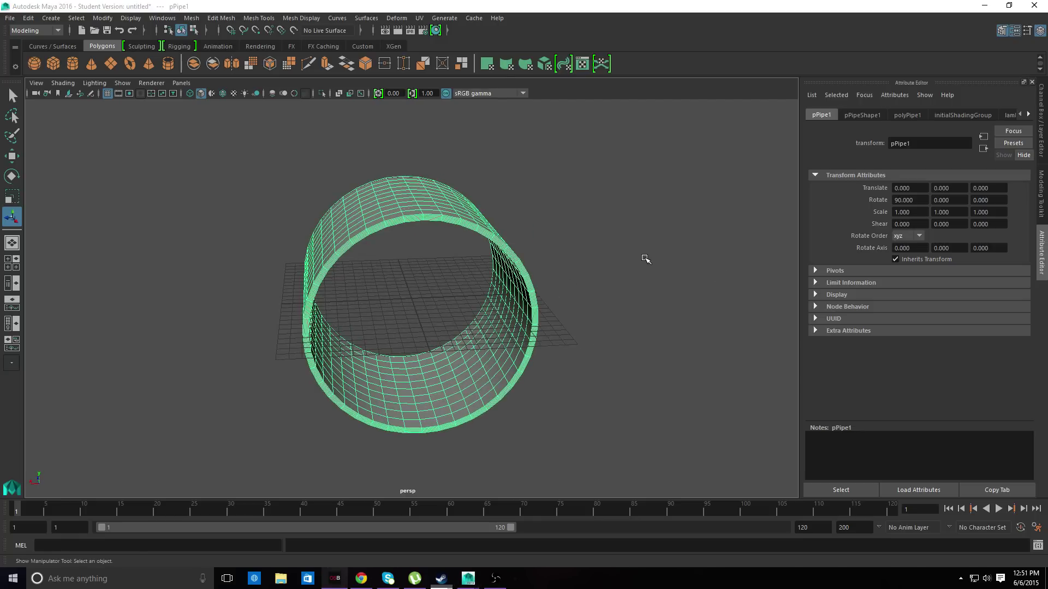
left_click_drag(646, 240, 889, 184, "alt")
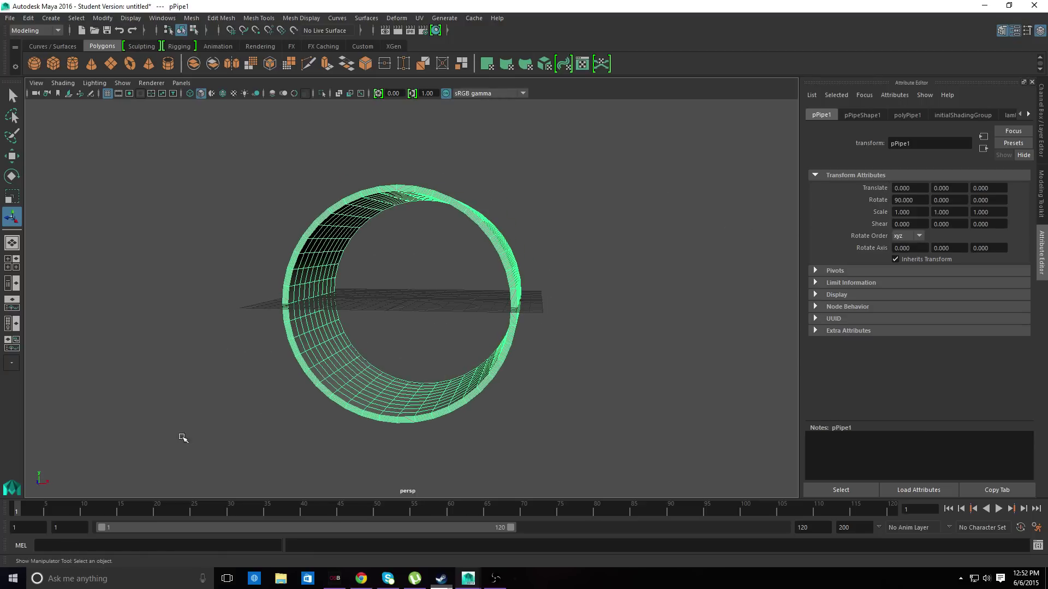
left_click_drag(149, 433, 674, 307)
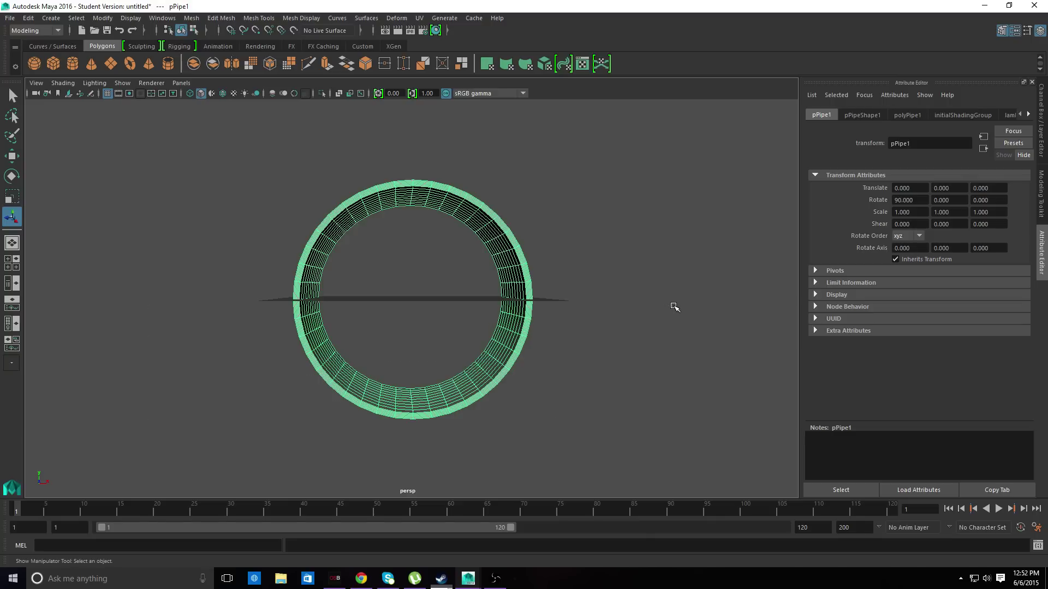
Delete the lower half of the pipe's faces, leaving a half-pipe arch.
right_click(163, 232)
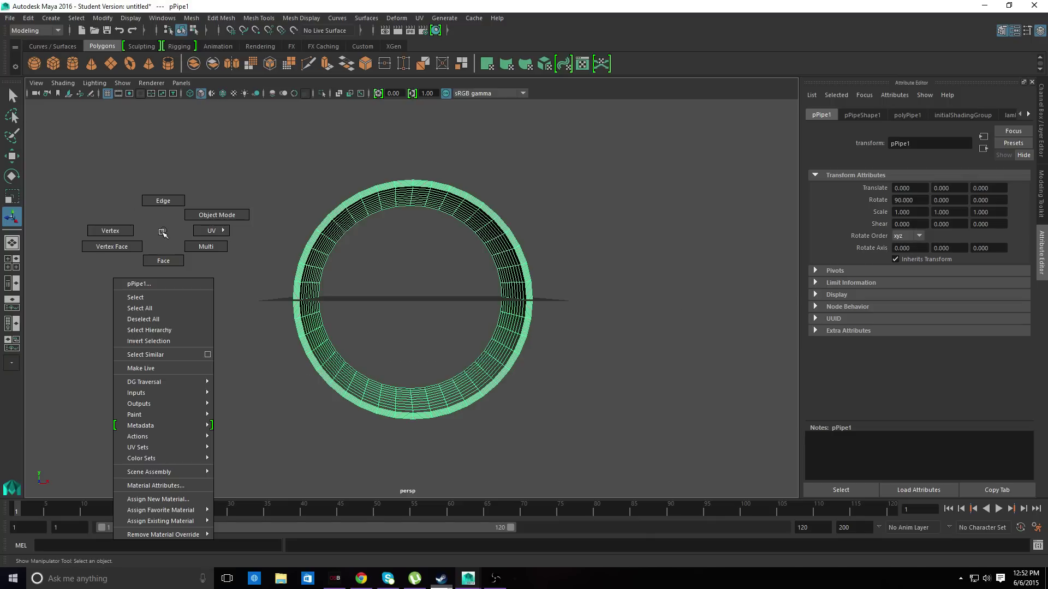
right_click(162, 232, "shift")
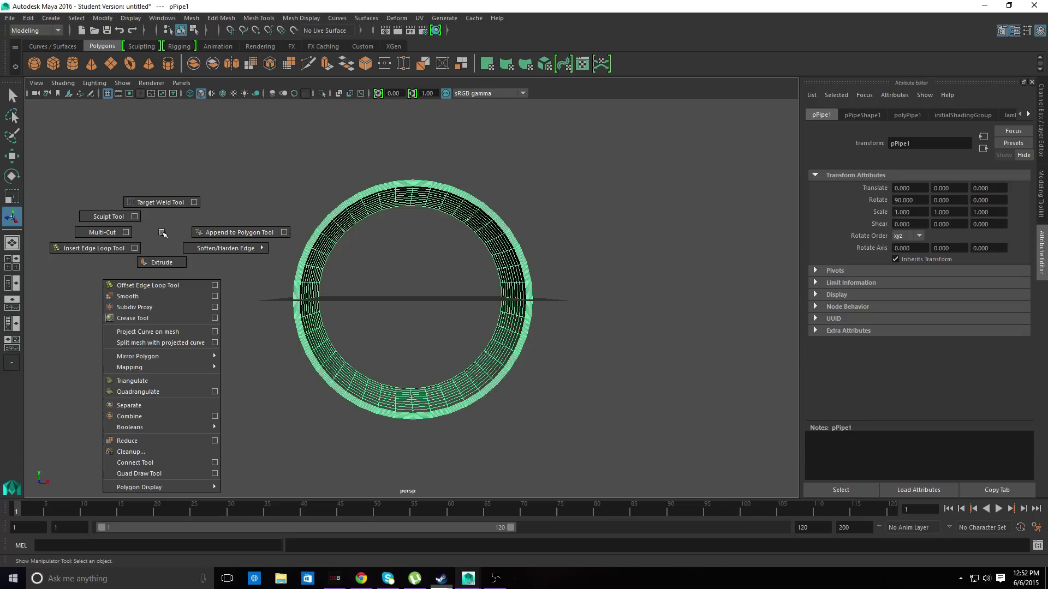
right_click_drag(162, 232, 154, 265)
left_click_drag(138, 453, 632, 338)
key("Delete")
Select the whole arch and conform its face normals with Mesh > Conform.
left_click_drag(54, 388, 508, 251)
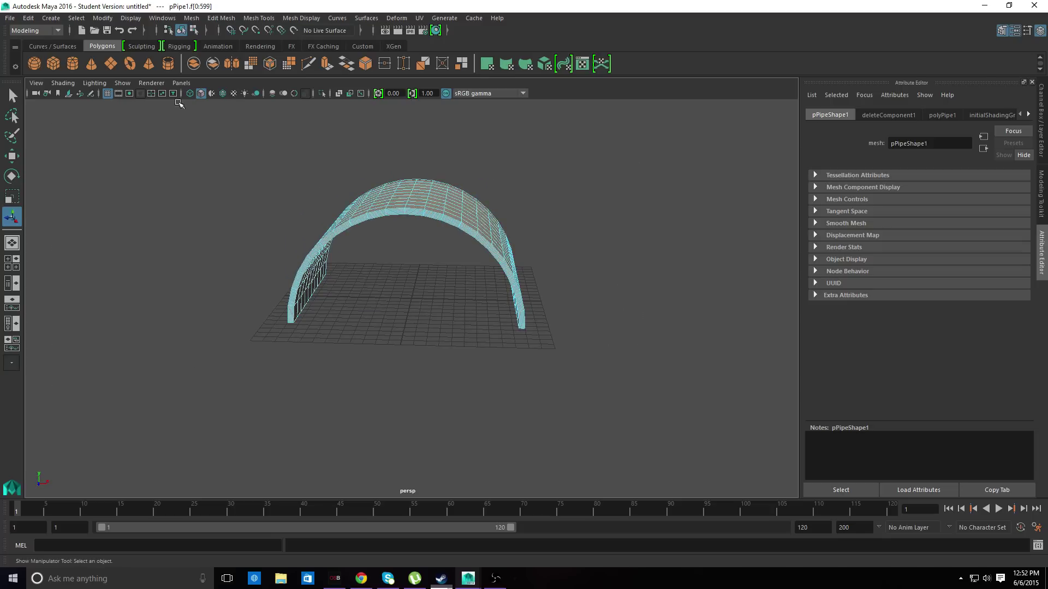
left_click(221, 18)
mouse_move(191, 17)
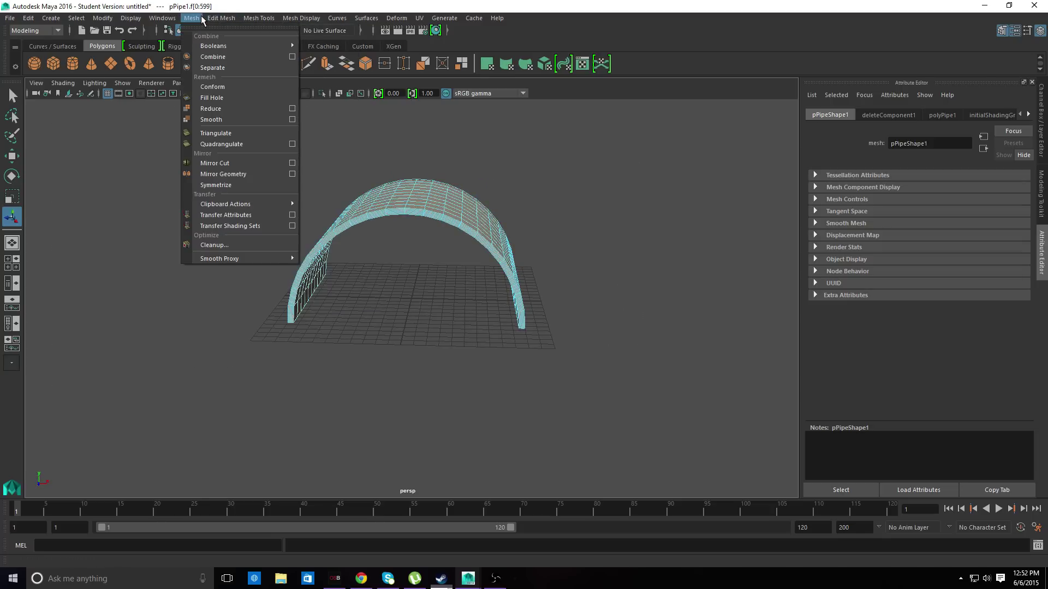
left_click(234, 87)
key("w")
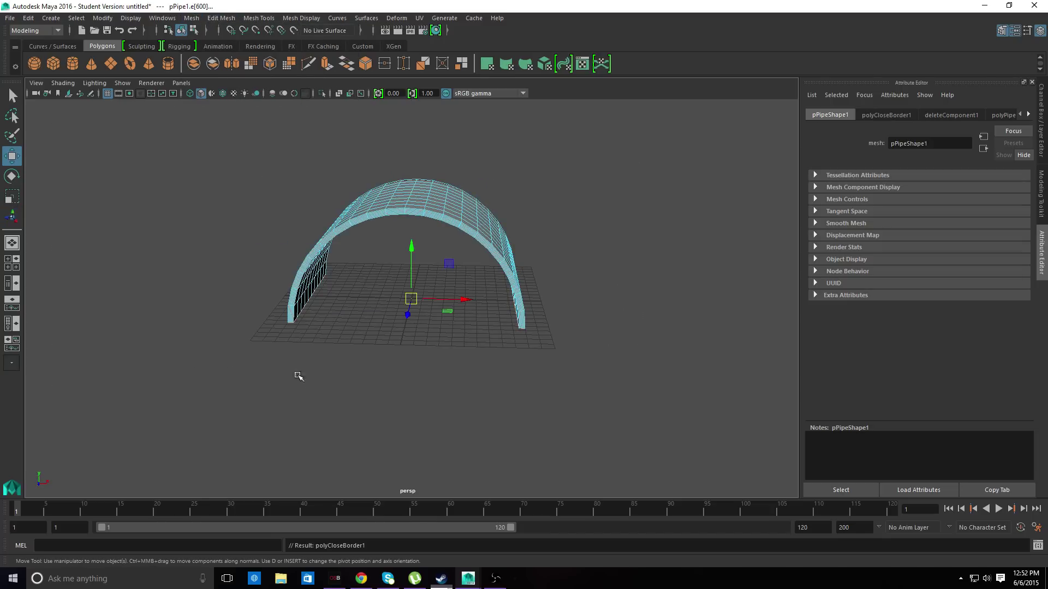
From a near top-down view, reselect the arch as a whole object.
left_click(363, 423)
left_click_drag(363, 424, 268, 443, "alt")
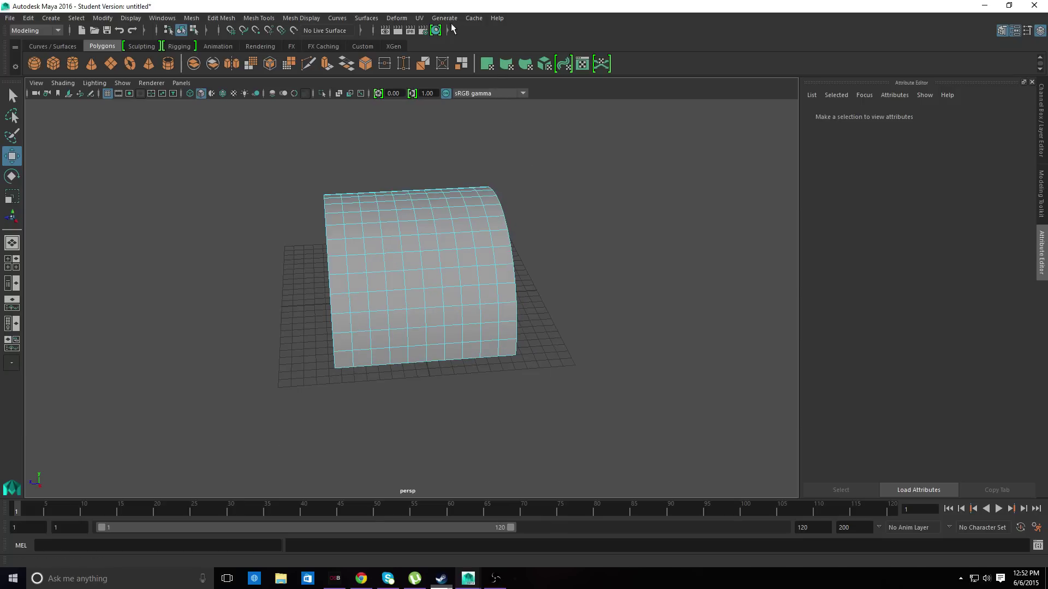
left_click_drag(174, 420, 547, 260)
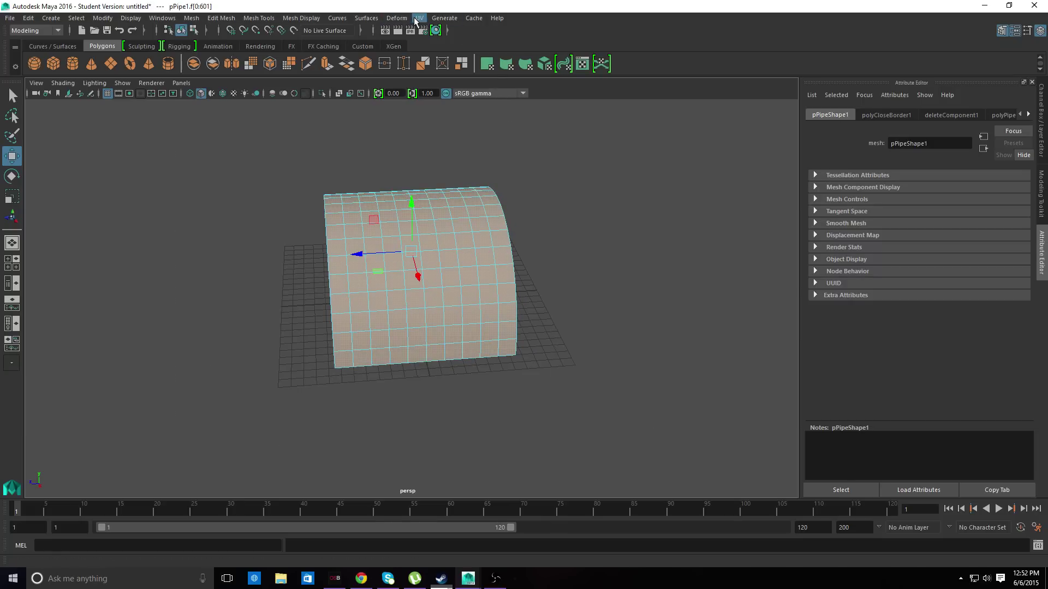
right_click(449, 238)
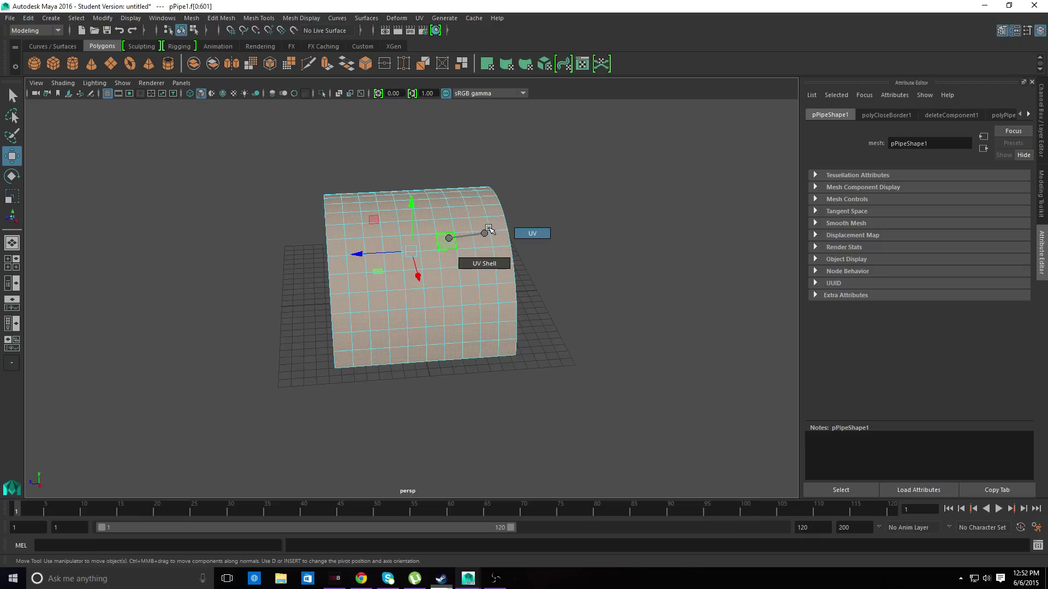
left_click(409, 264)
right_click_drag(410, 264, 474, 252)
left_click(463, 282)
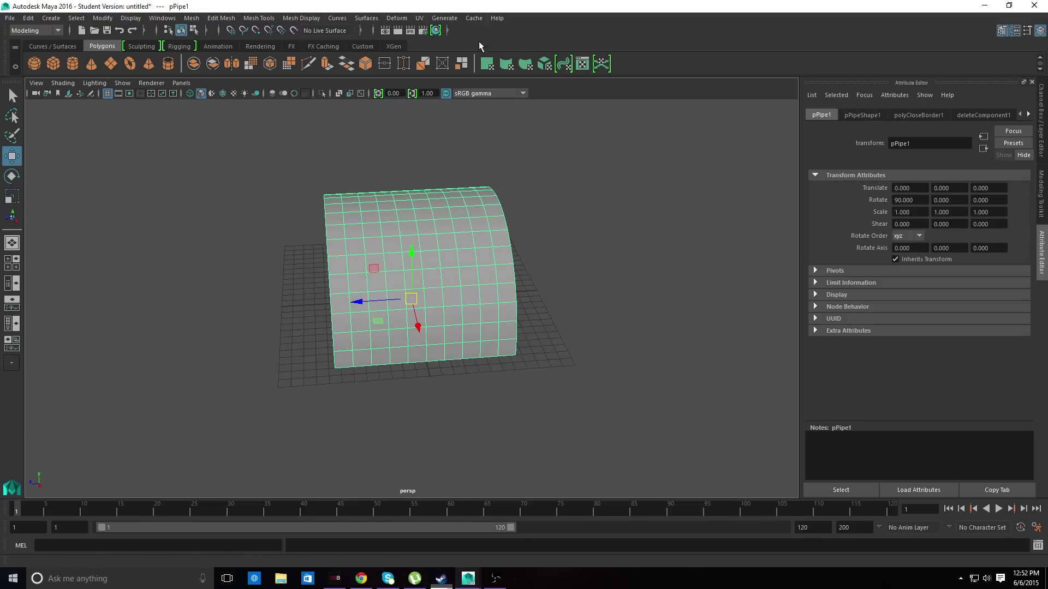
left_click(420, 18)
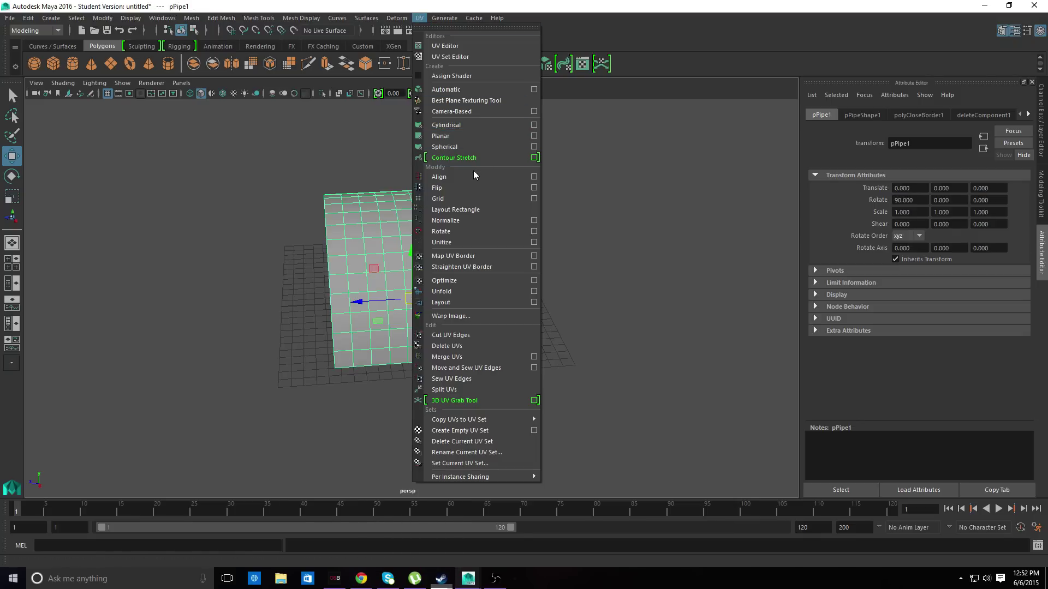
Apply a six-plane automatic UV projection and view it in the UV Editor framed on the 0–1 square.
left_click(461, 88)
left_click_drag(564, 242, 651, 243, "alt")
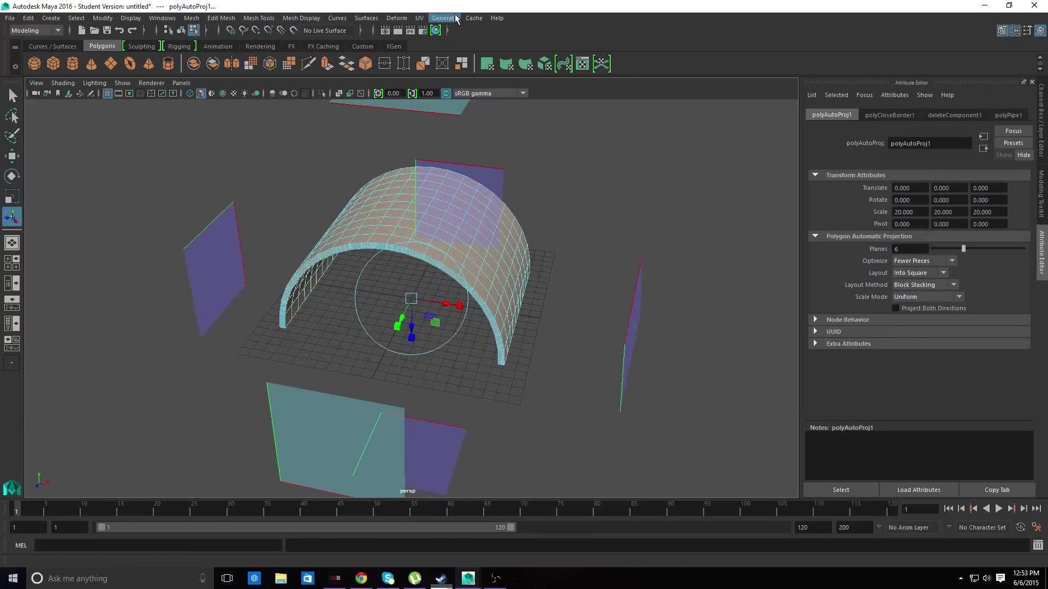
left_click(414, 19)
left_click(440, 41)
scroll(385, 383, "down", 5)
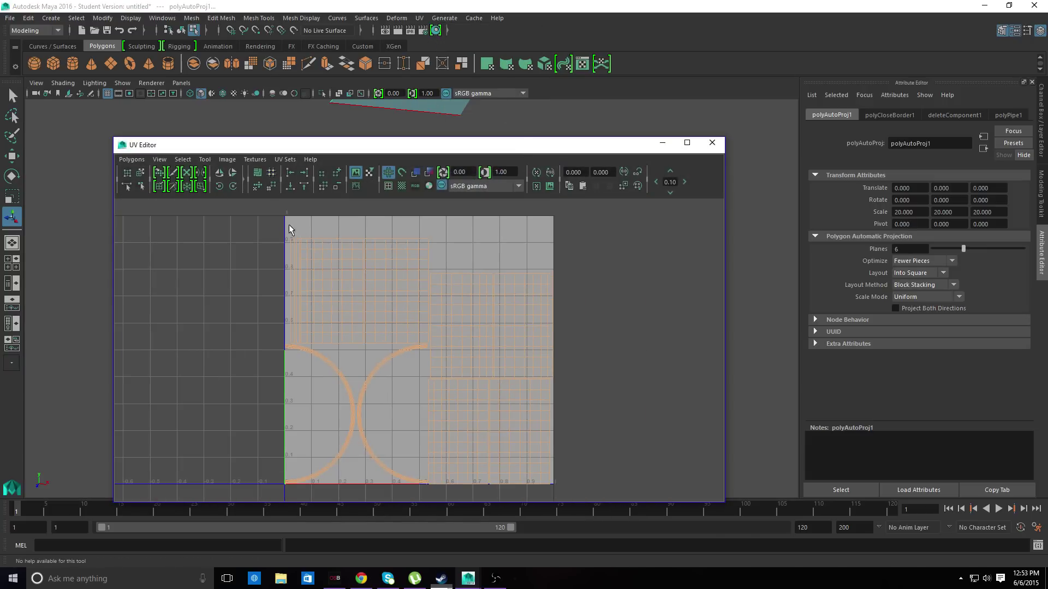
Select all the arch's UV faces and unfold them with Polygons > Unfold into flattened shells.
left_click_drag(278, 221, 645, 501)
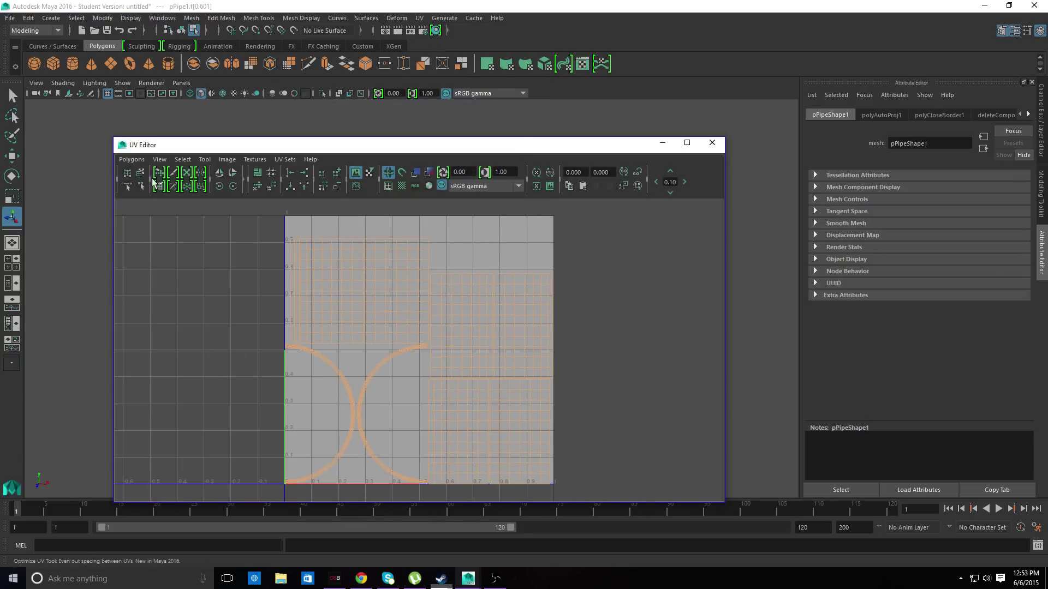
left_click(139, 160)
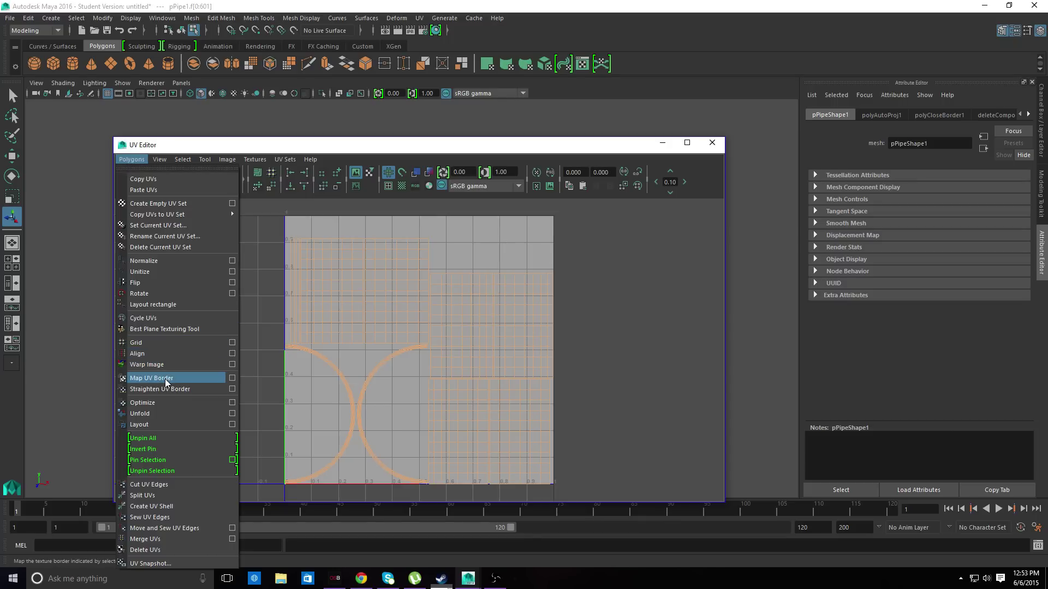
left_click(158, 414)
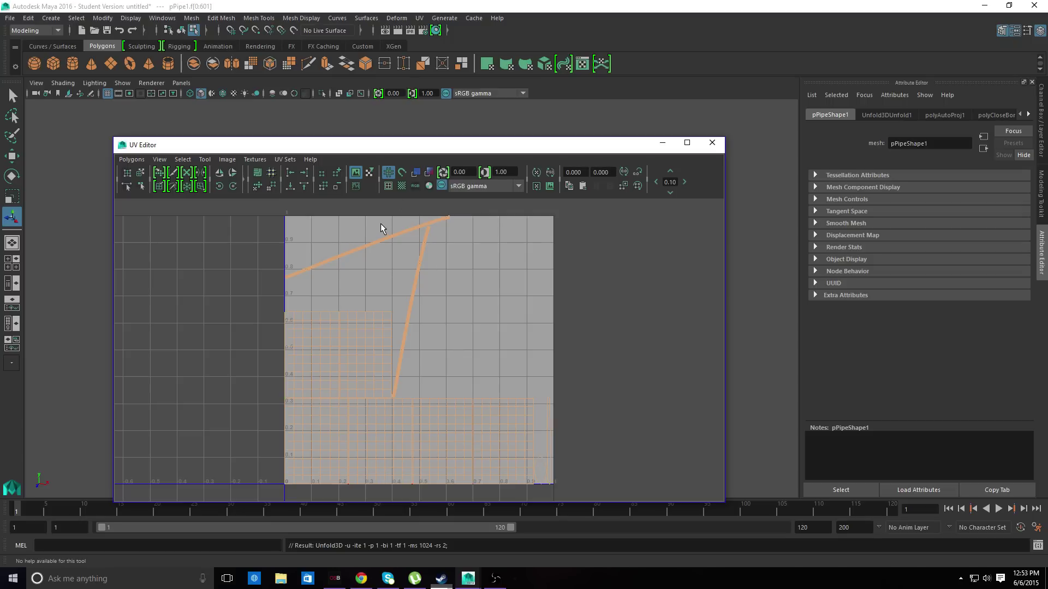
left_click(310, 268)
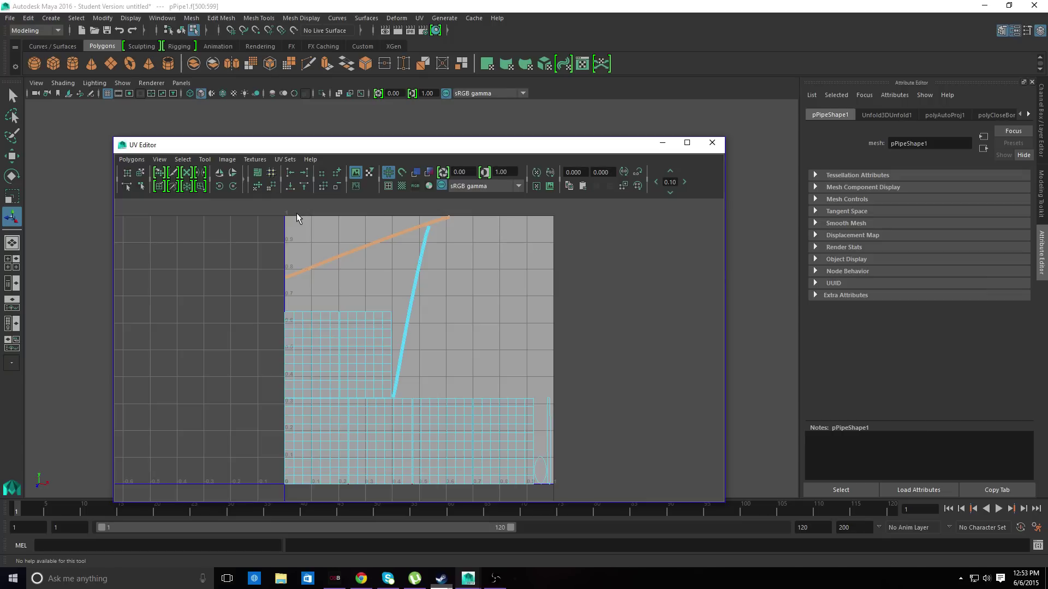
left_click(204, 160)
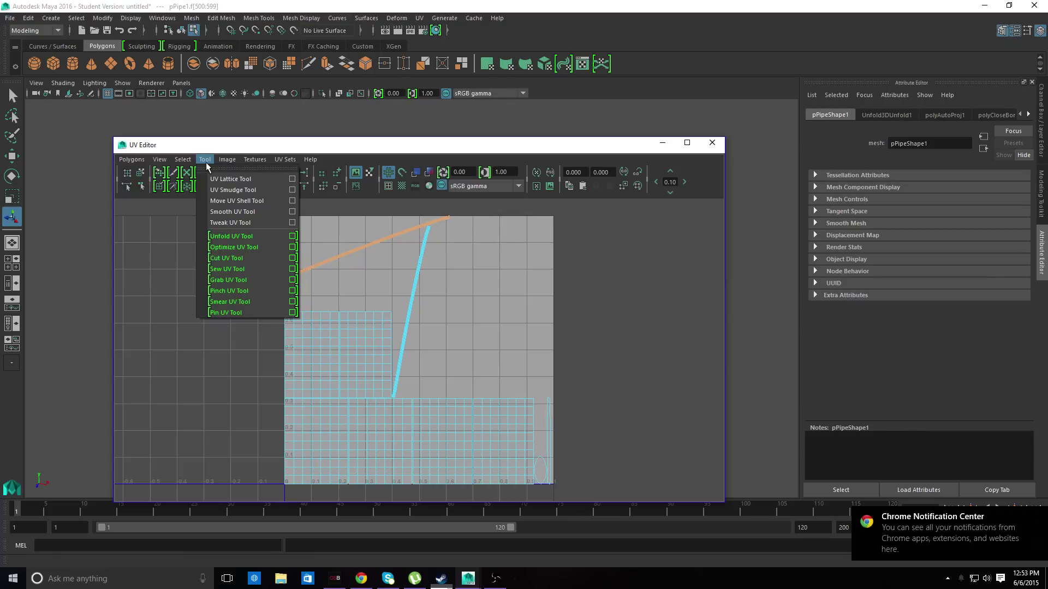
Shrink the steep UV strip, move it toward the right edge and rotate it upright.
left_click(229, 161)
left_click(229, 163)
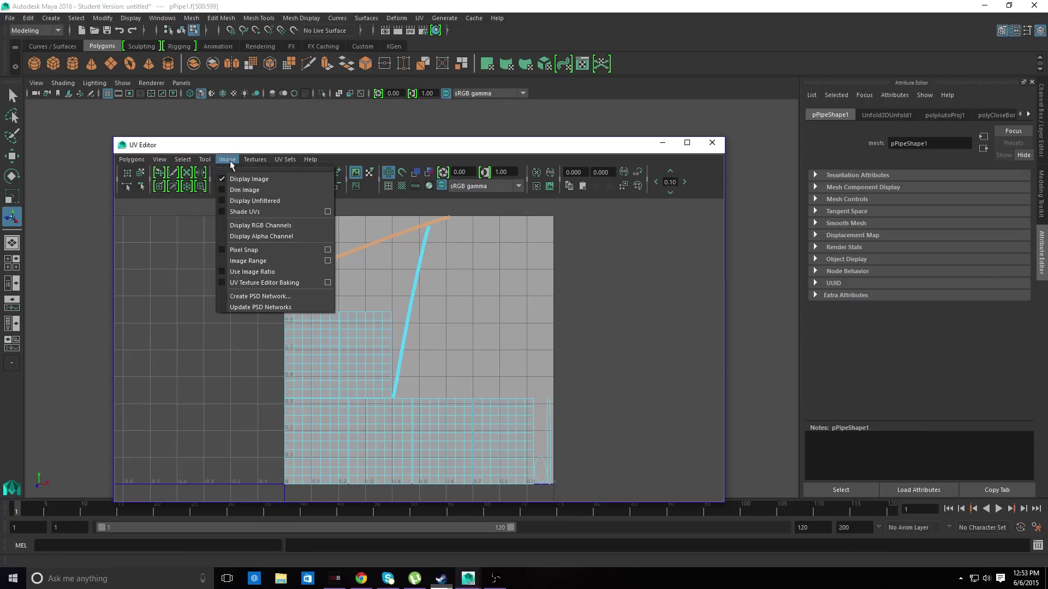
left_click(12, 197)
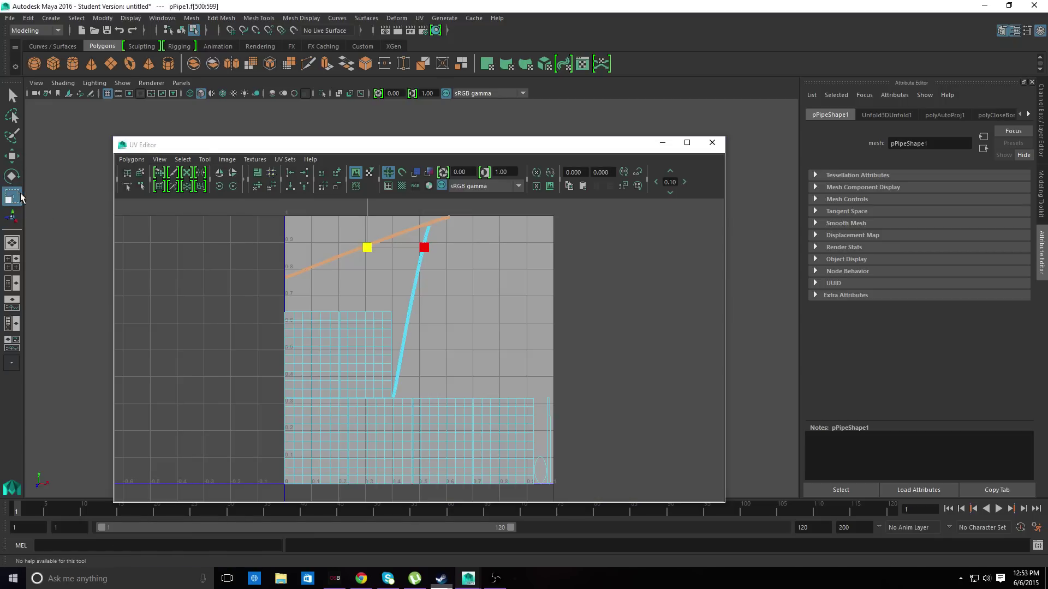
mouse_move(367, 248)
left_mouse_down()
mouse_move(369, 257)
mouse_move(360, 249)
left_mouse_up()
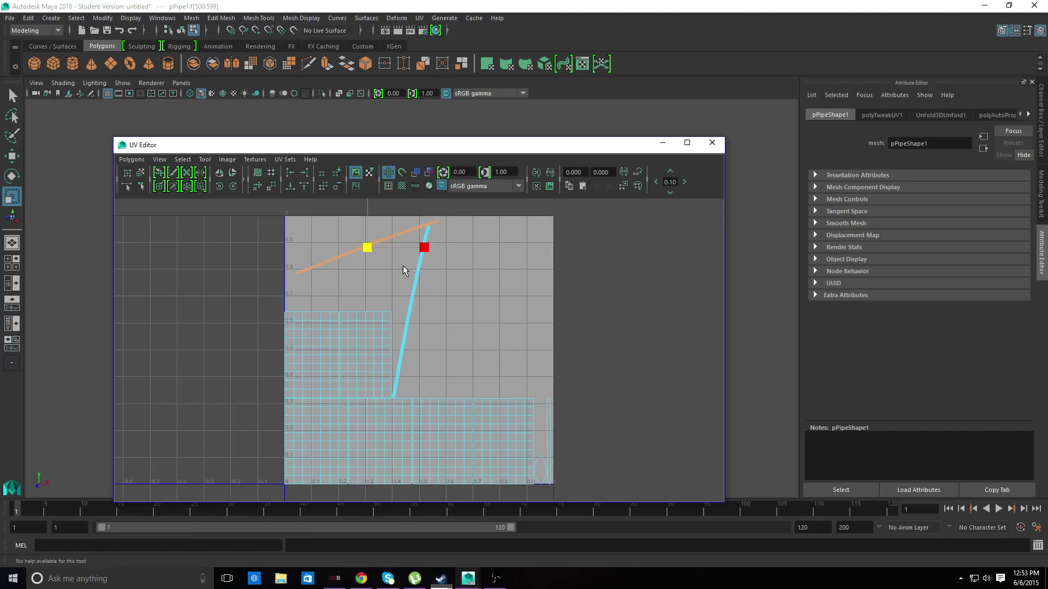
left_click(414, 286)
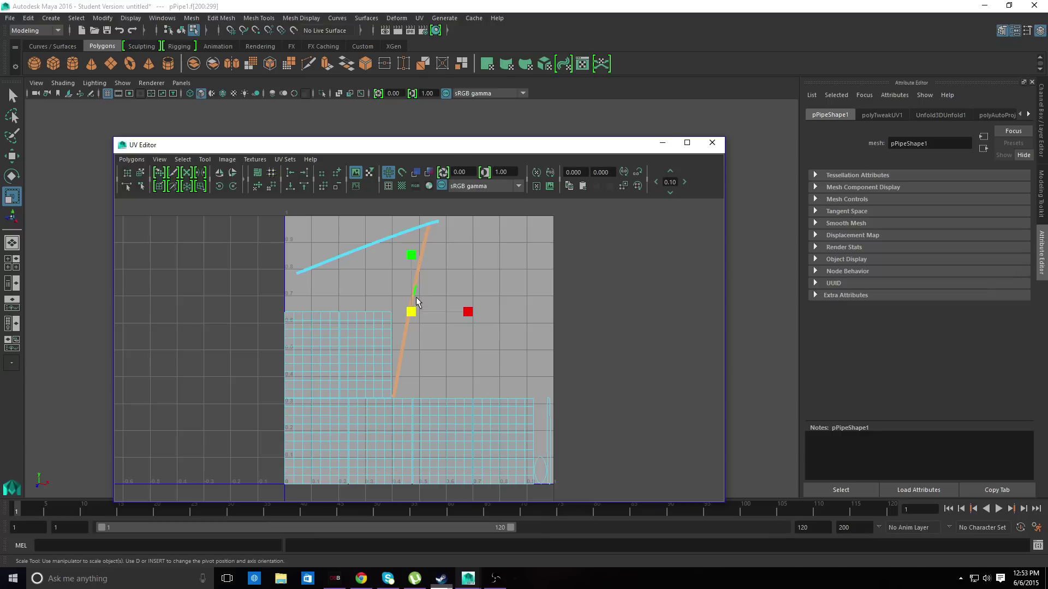
left_click_drag(411, 313, 415, 320)
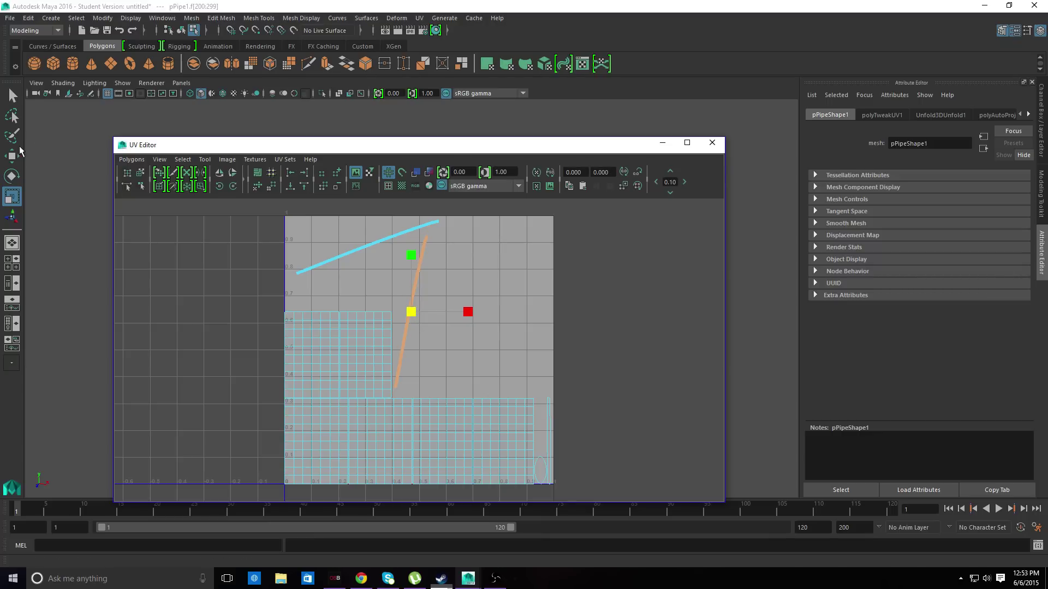
key("w")
left_click_drag(469, 312, 596, 320)
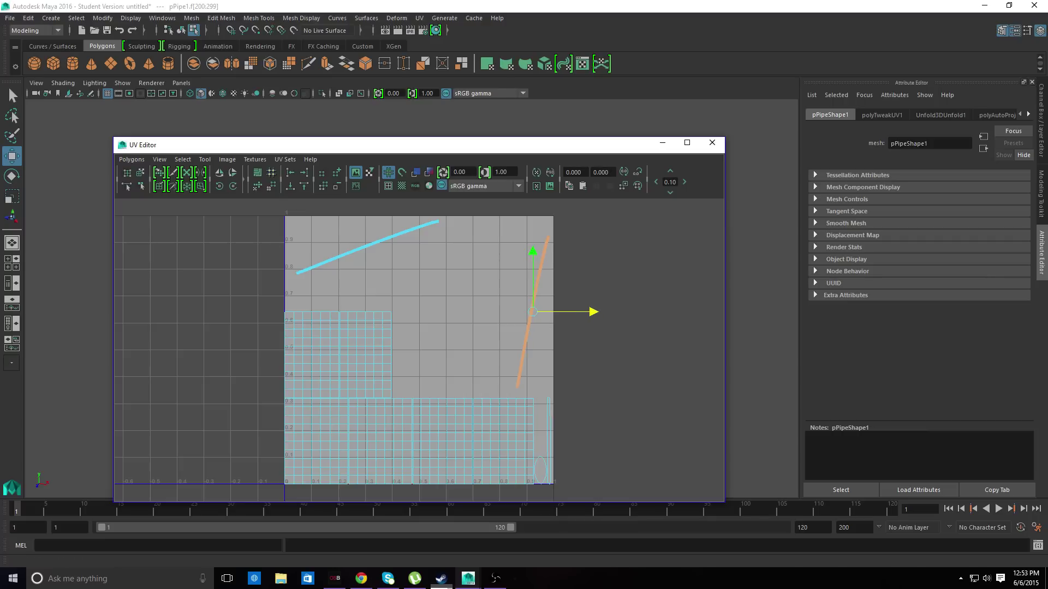
left_click(11, 176)
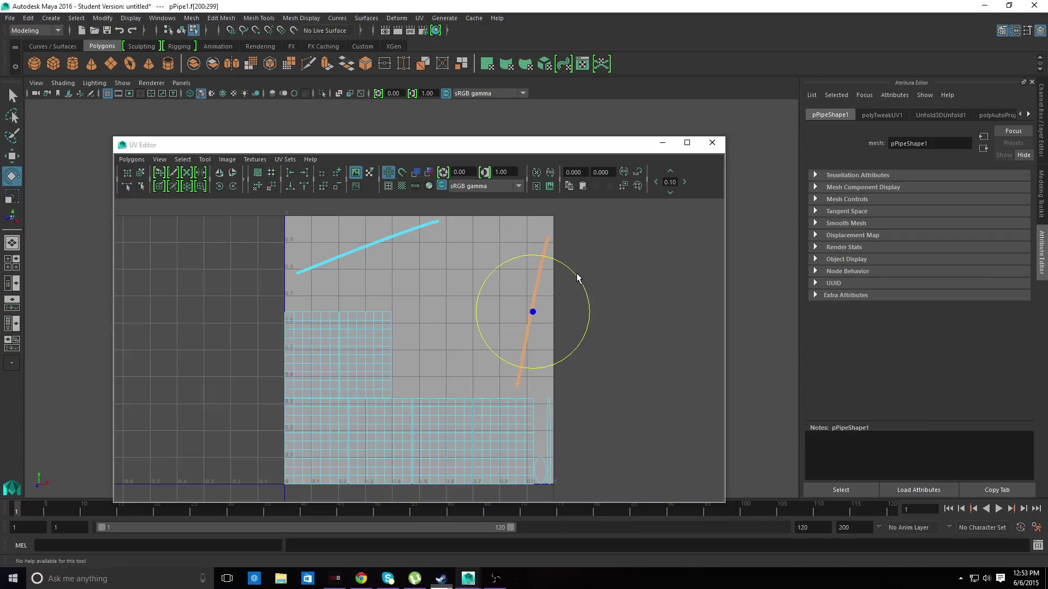
left_click_drag(574, 275, 560, 275)
Rotate the diagonal UV strip to vertical and move it right beside the first strip.
left_click(351, 253)
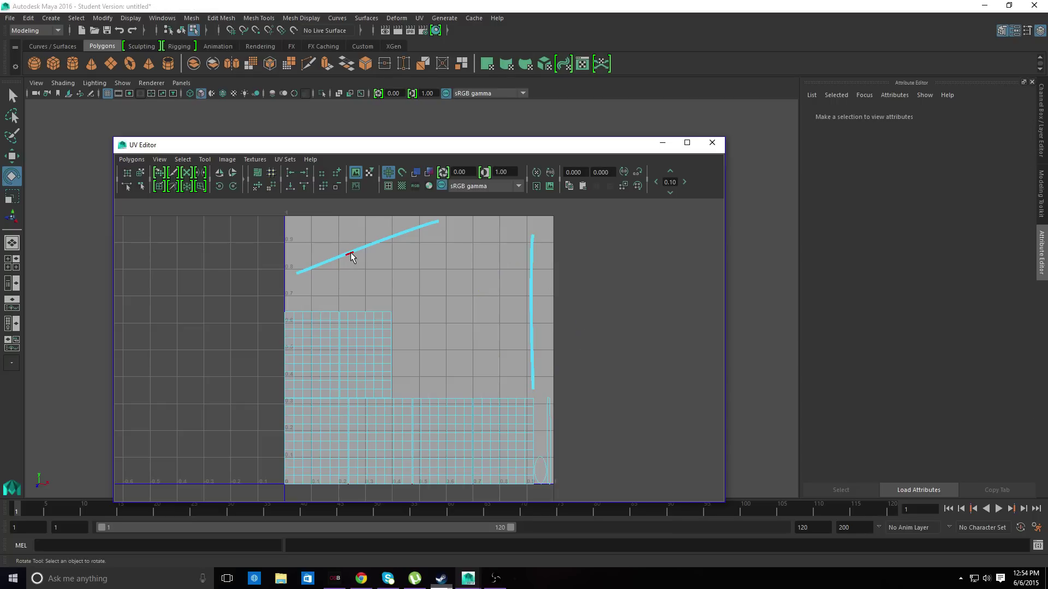
left_click(351, 252)
left_click_drag(423, 269, 402, 206)
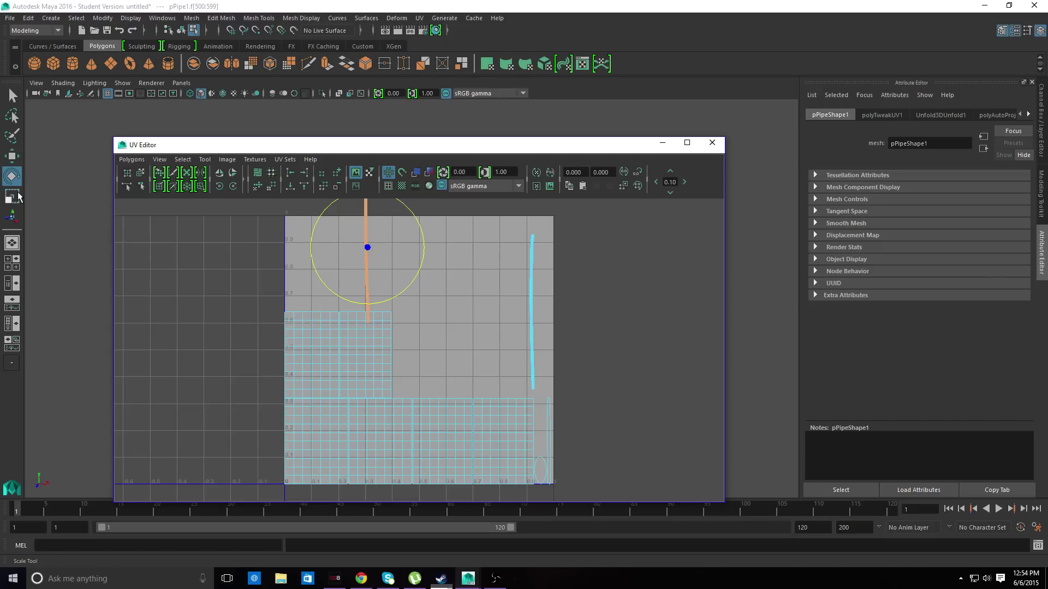
left_click(12, 155)
left_click_drag(427, 250, 556, 289)
scroll(508, 224, "down", 2)
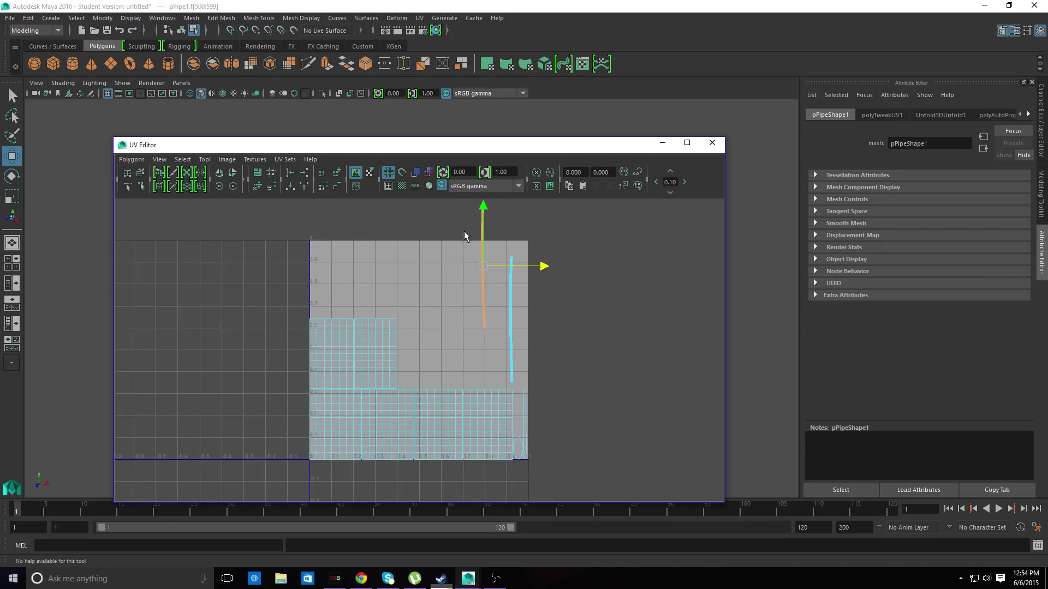
Move the small UV grid blocks up and to the right, and shift the thin strip left.
left_click_drag(488, 216, 497, 265)
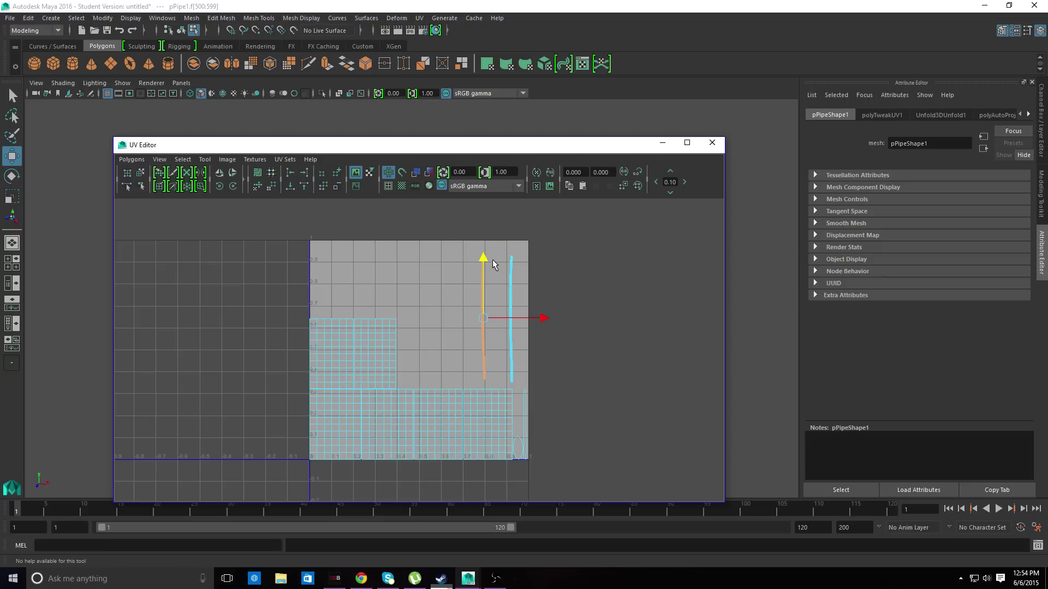
left_click_drag(276, 304, 422, 375)
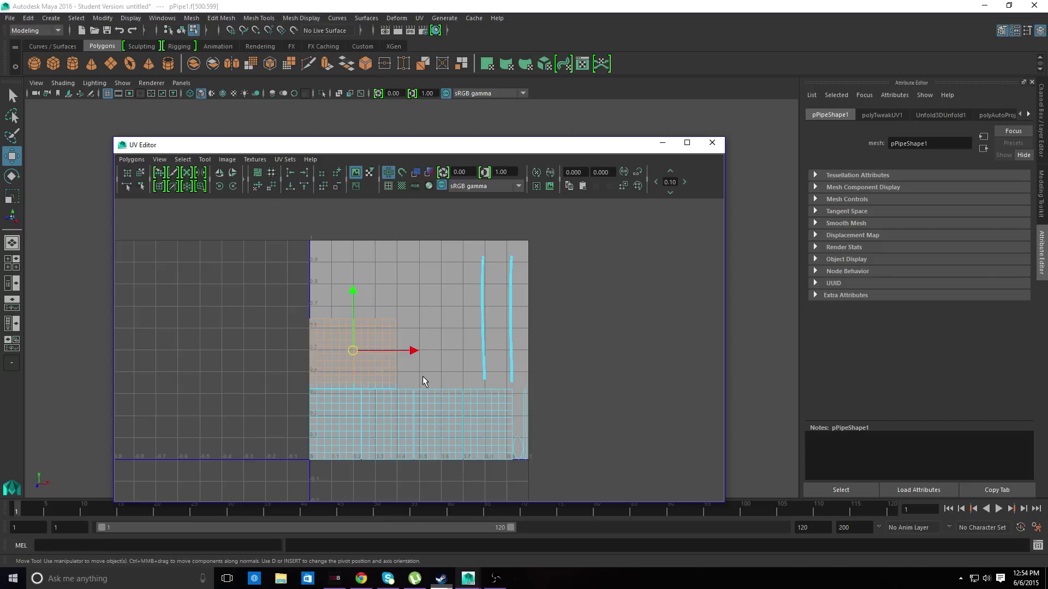
left_click(339, 354)
left_click_drag(392, 356, 513, 356)
left_click_drag(453, 290, 450, 278)
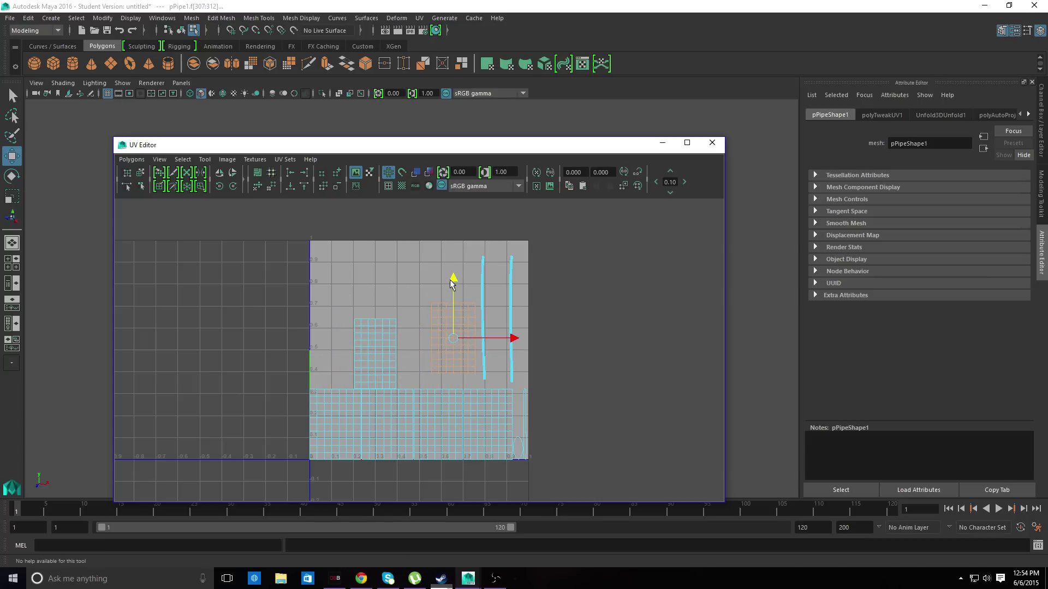
left_click(370, 347)
left_click_drag(435, 356, 457, 355)
left_click_drag(399, 294, 407, 276)
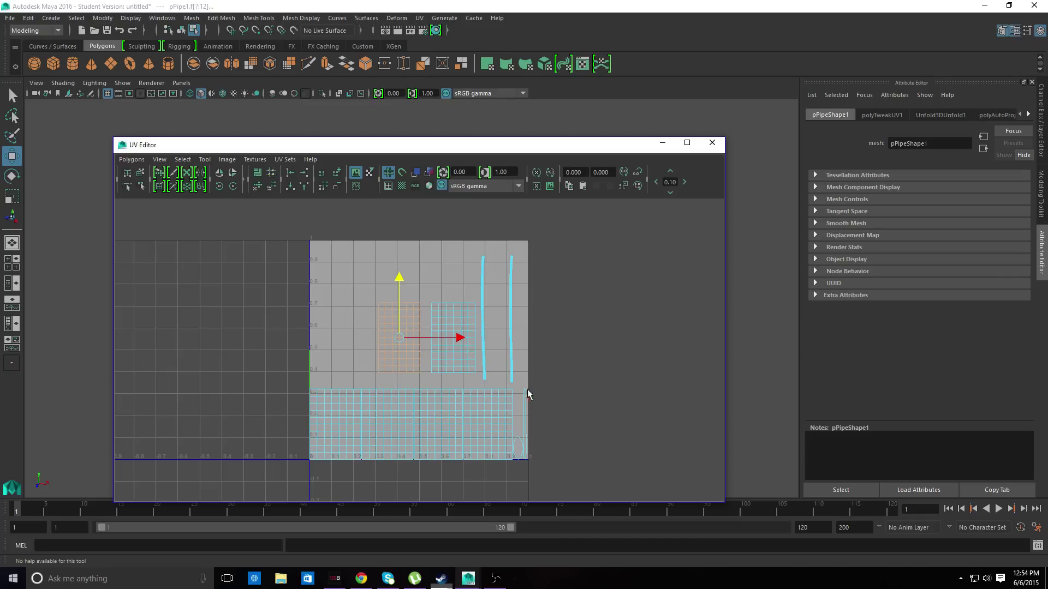
left_click_drag(532, 433, 533, 435)
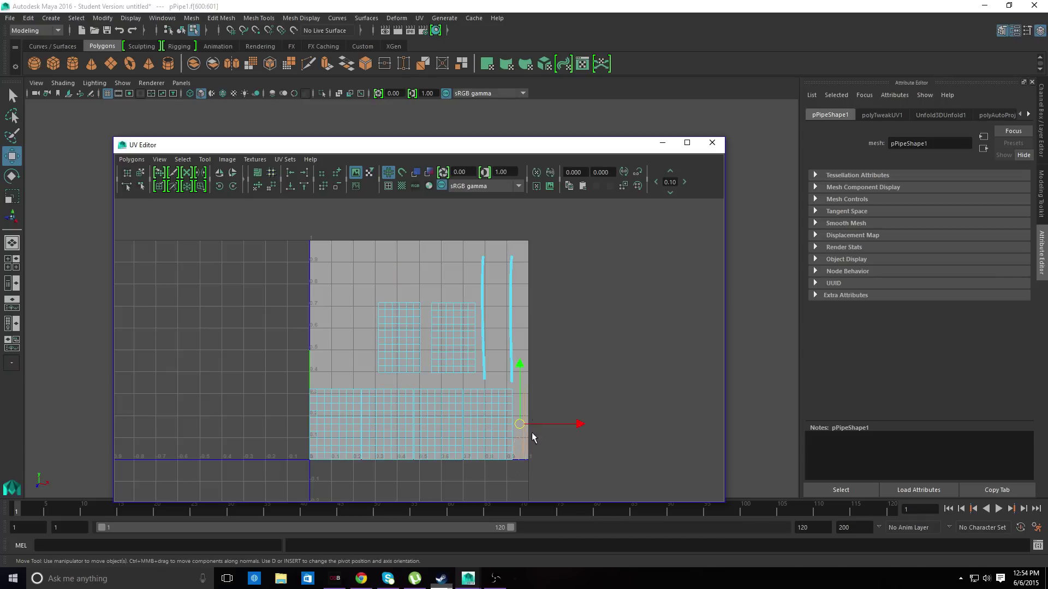
left_click_drag(521, 370, 519, 286)
left_click_drag(579, 347, 404, 341)
Slide the wide bottom UV block into place along the bottom, then pick the Optimize UV Tool.
left_click_drag(258, 481, 559, 386)
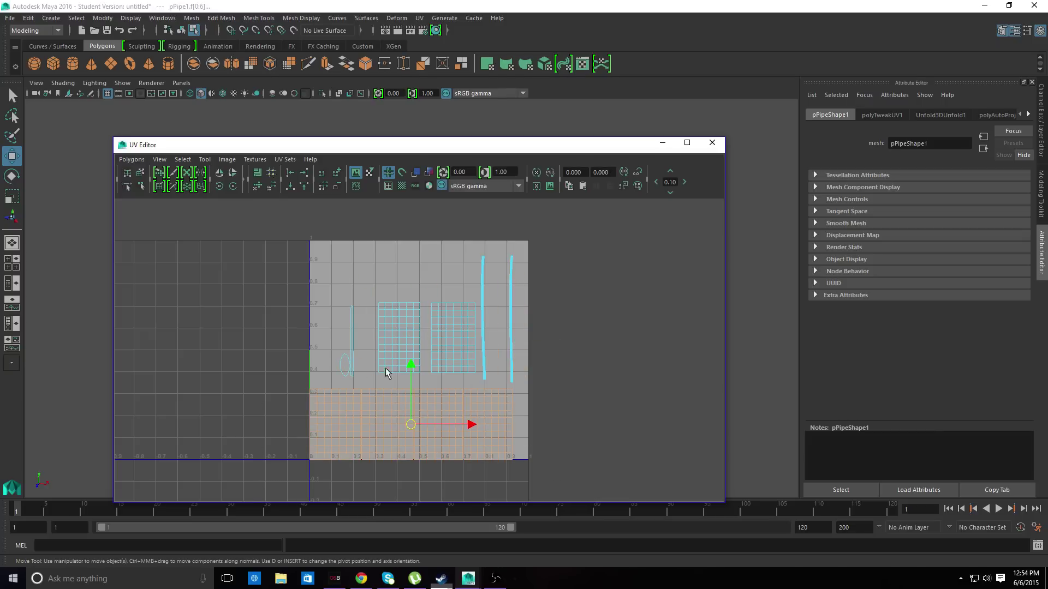
left_click_drag(411, 367, 413, 363)
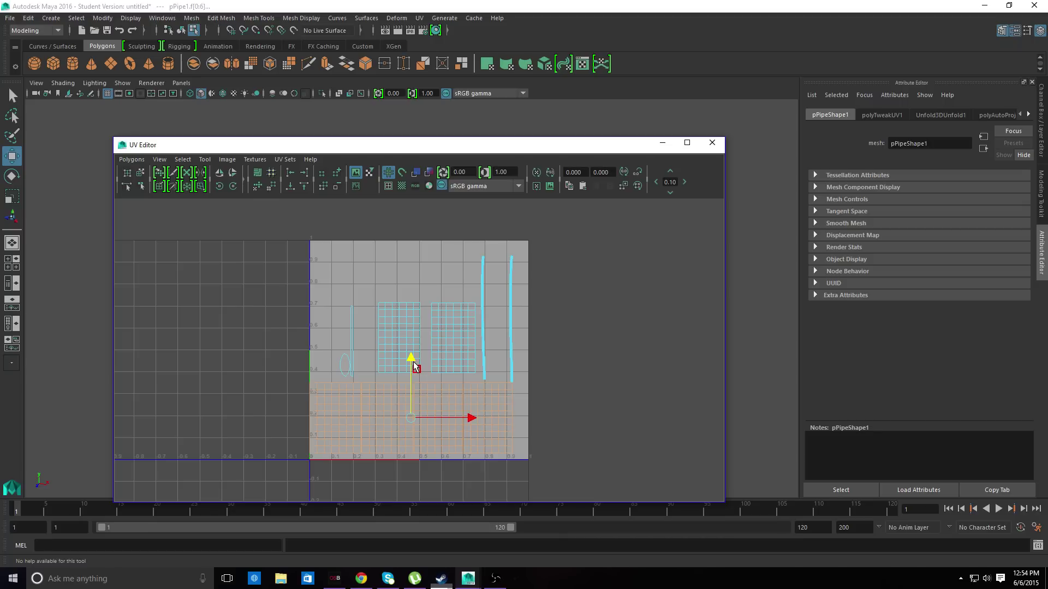
left_click(478, 420)
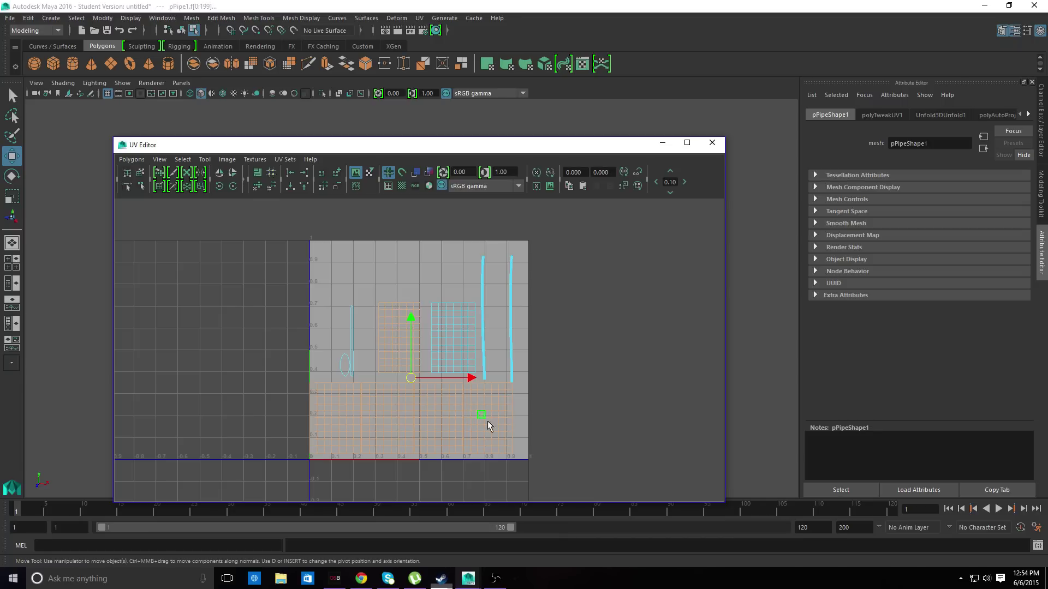
left_click(567, 436)
left_click(424, 427)
left_click_drag(253, 479, 580, 382)
left_click_drag(470, 421, 480, 424)
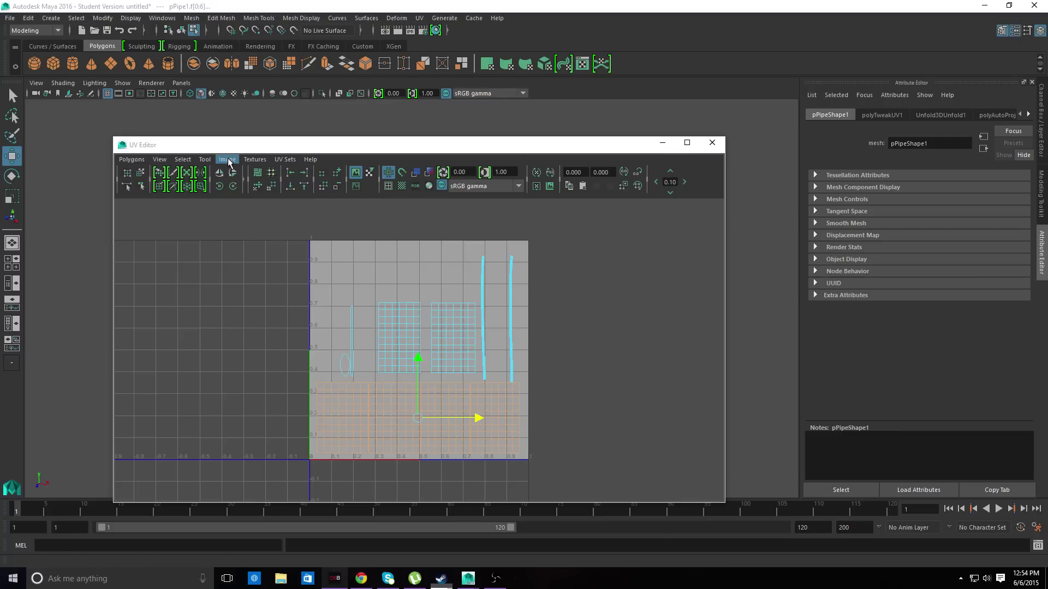
left_click(204, 159)
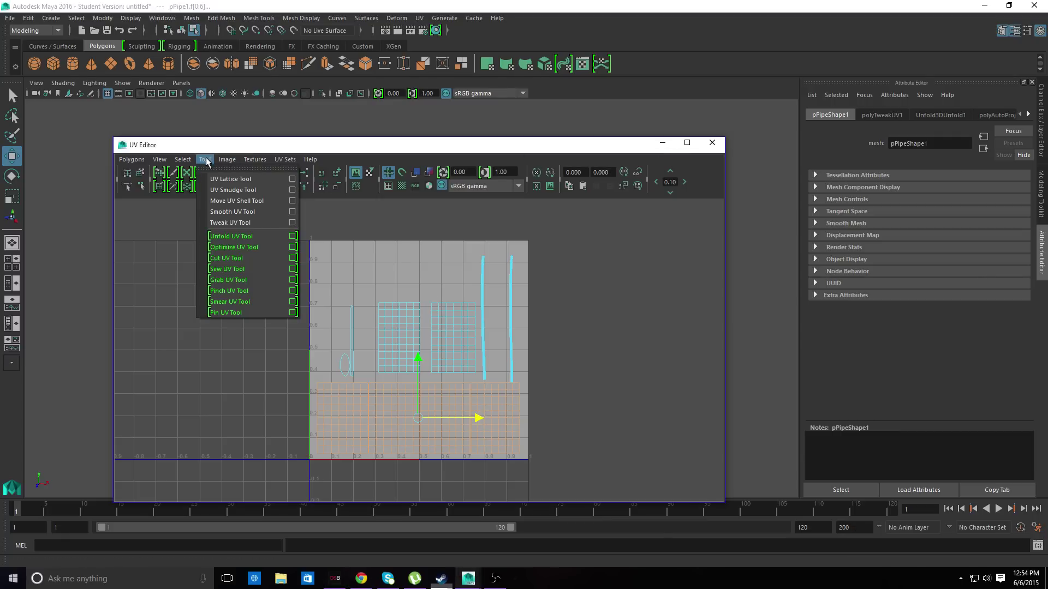
left_click(251, 247)
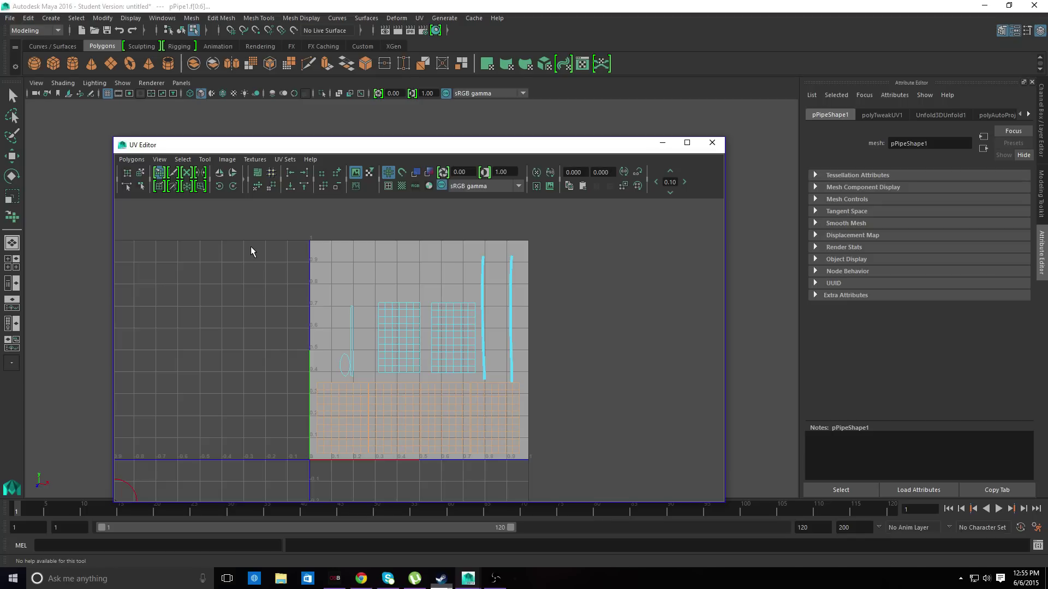
Close the UV Editor and clear the pipe's face selection in the perspective view.
left_click(712, 143)
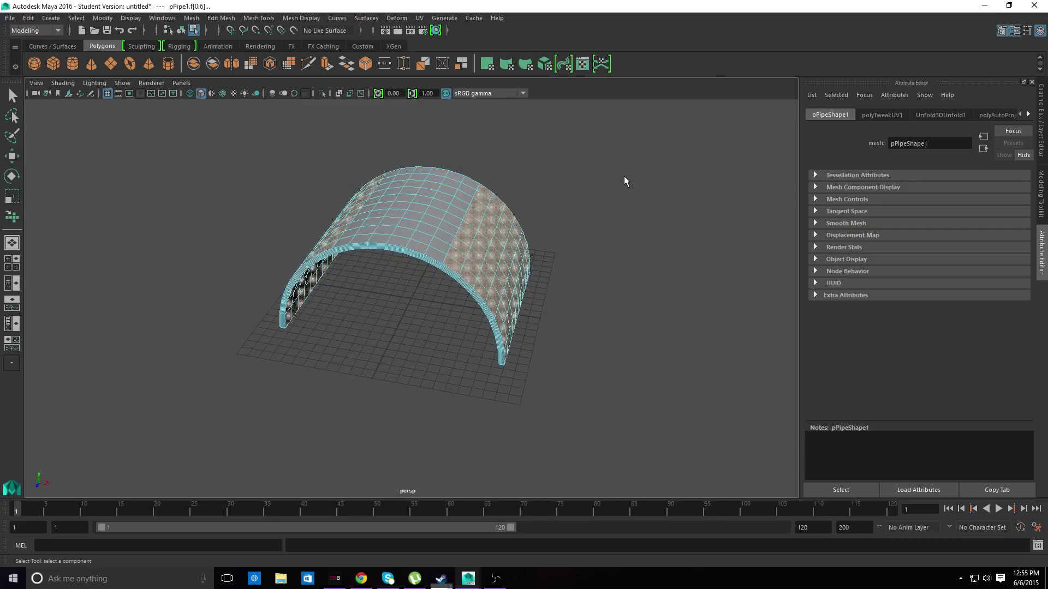
left_click(665, 241)
left_click_drag(179, 397, 607, 113)
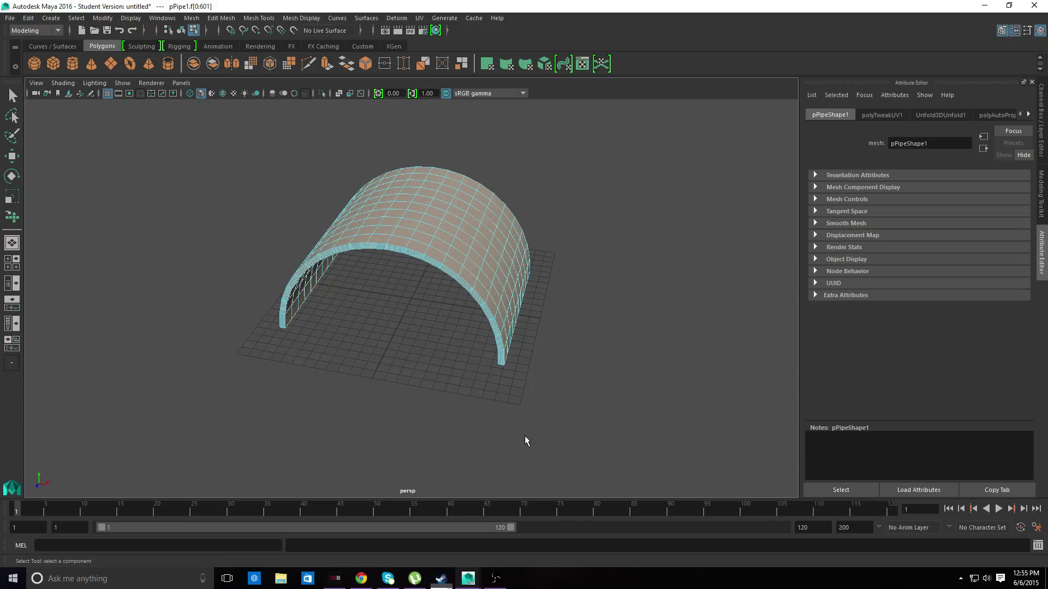
left_click(504, 449)
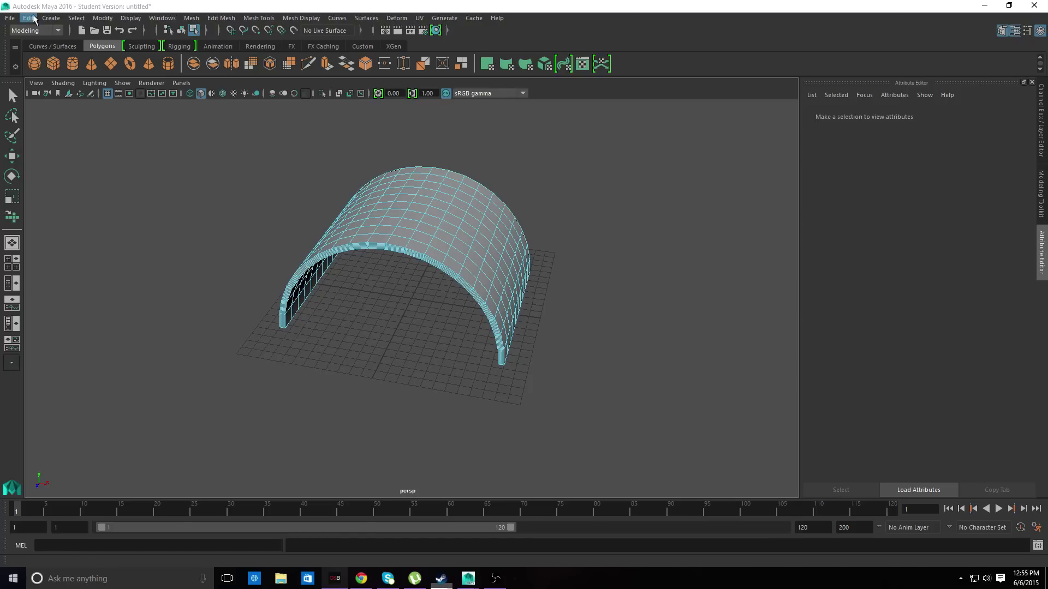
left_click(11, 18)
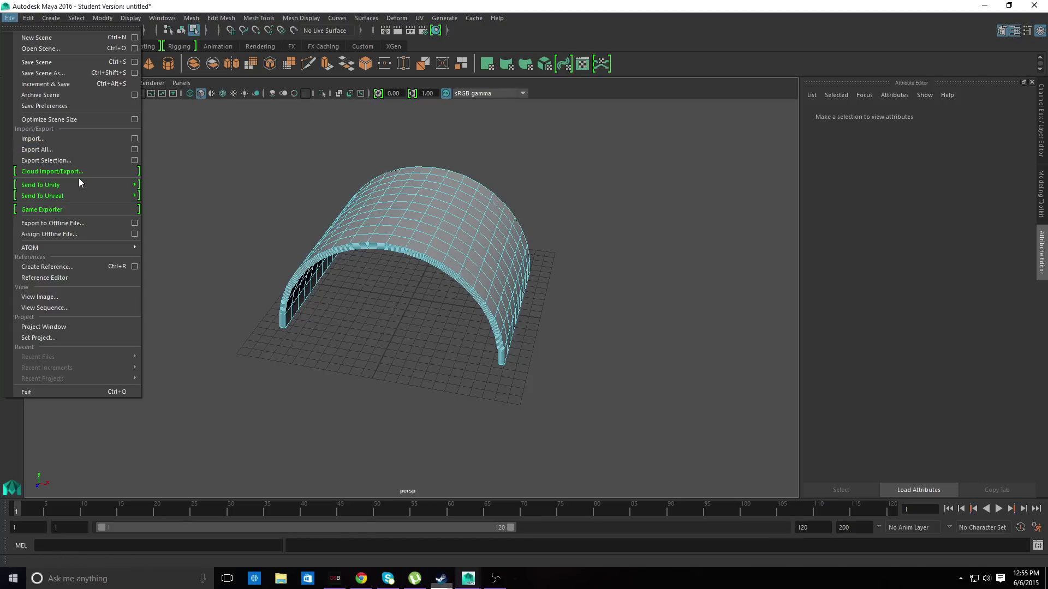
Export all to the edits folder as FBX 'Tunnel Straight' with Smoothing Groups enabled.
mouse_move(80, 192)
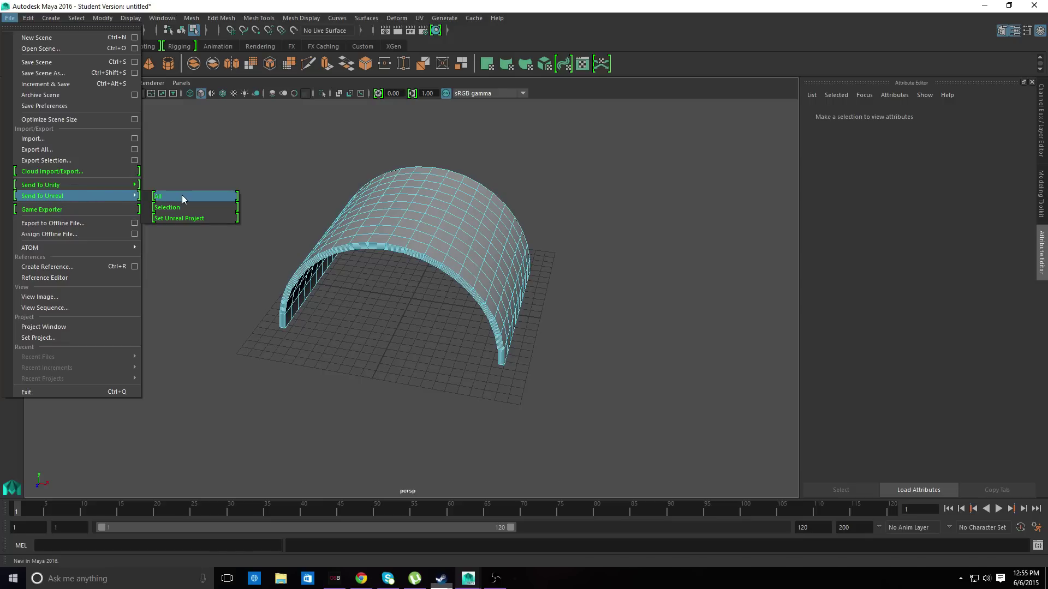
left_click(107, 151)
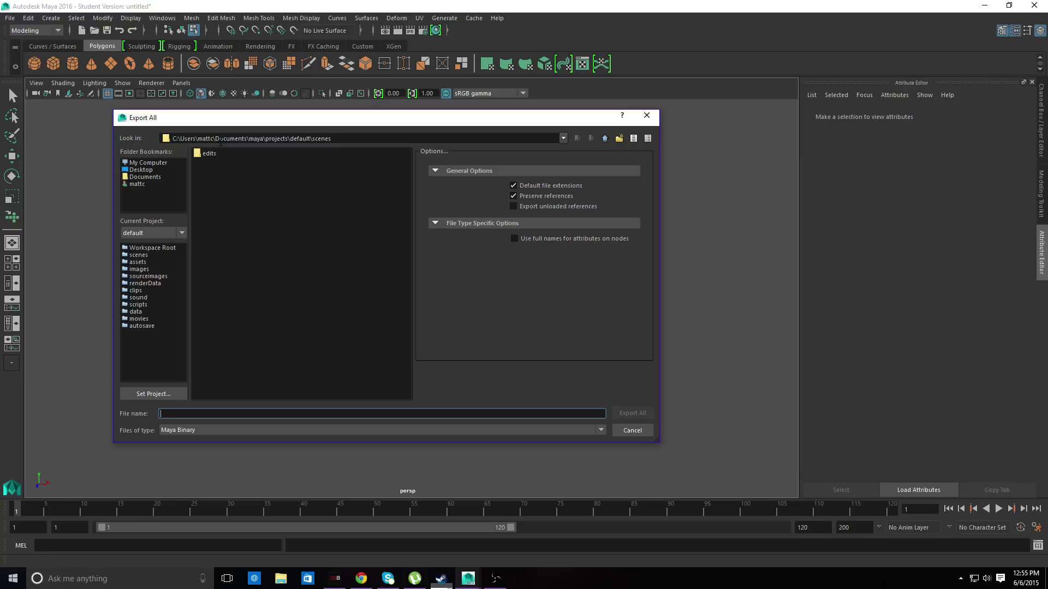
double_click(210, 155)
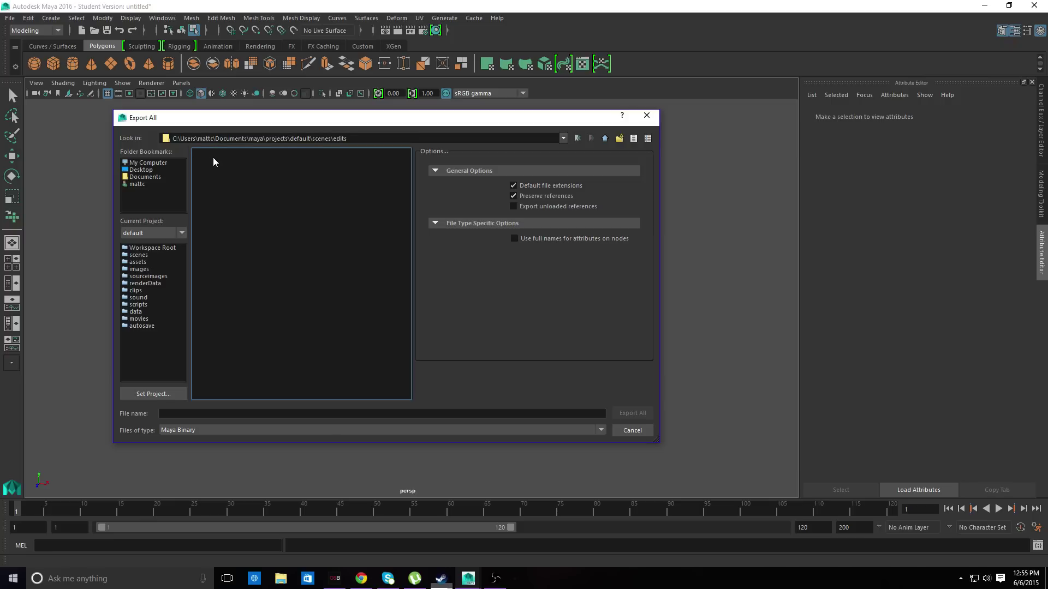
left_click(221, 432)
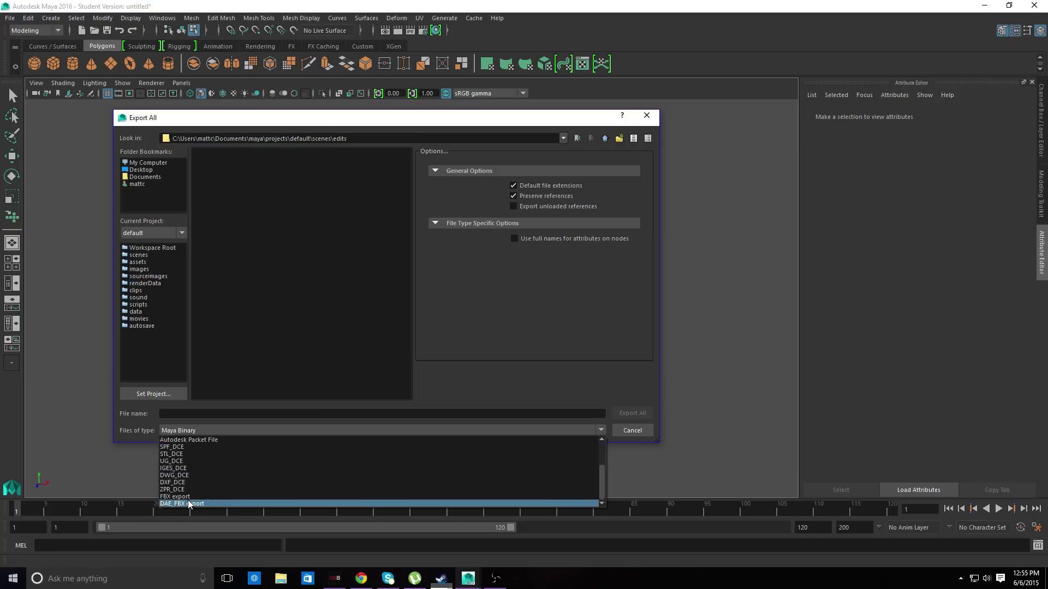
left_click(186, 497)
left_click(441, 280)
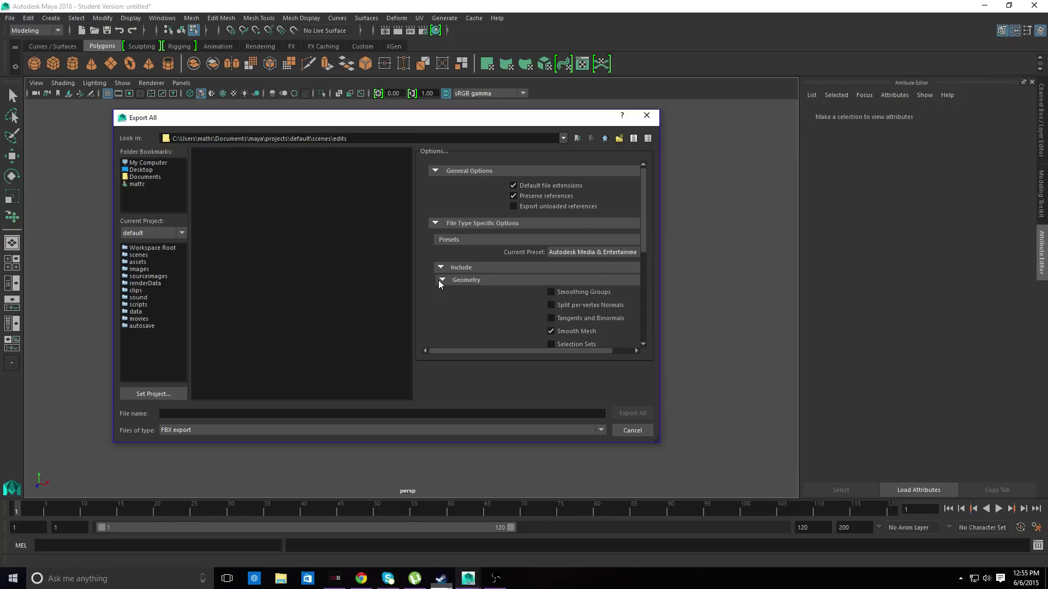
left_click(581, 291)
left_click(299, 413)
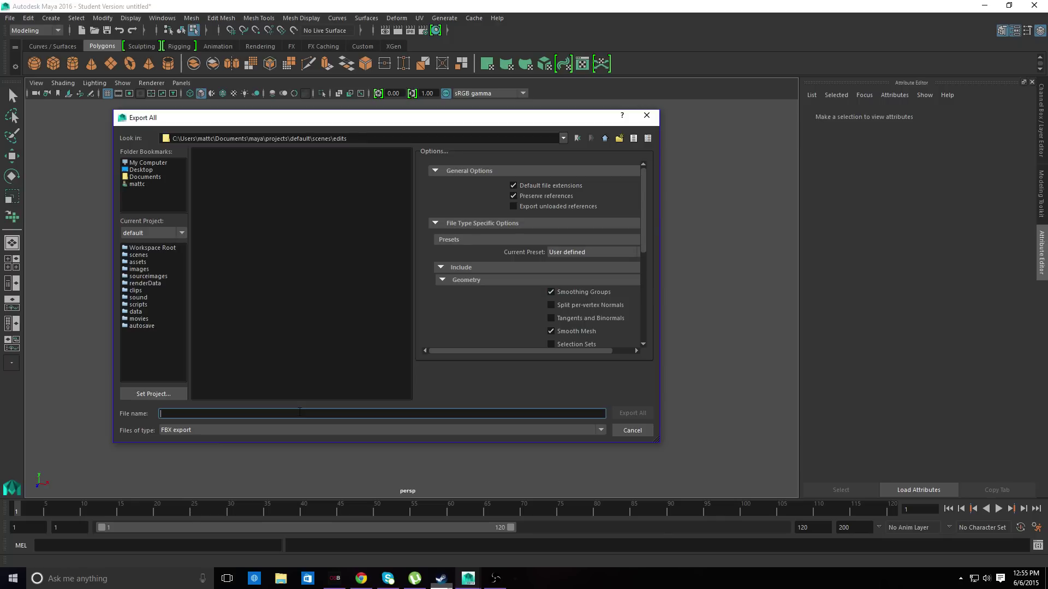
type("Tunnel Straight")
key("Return")
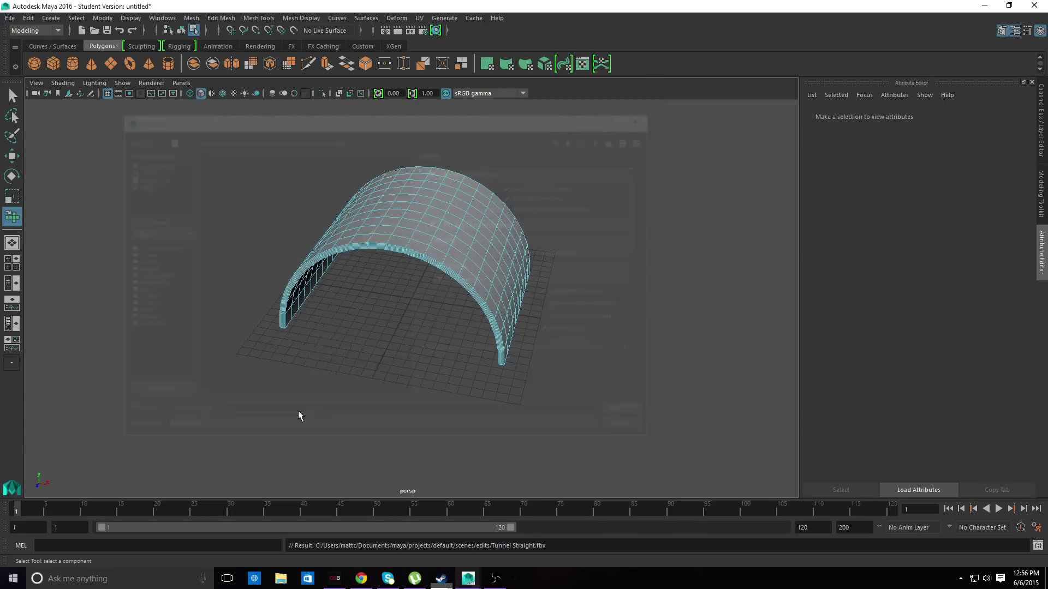
Scale the arch through wider and taller trials, ending stretched lengthwise by about 1.57.
left_click_drag(192, 463, 629, 118)
left_click_drag(701, 297, 135, 238, "alt")
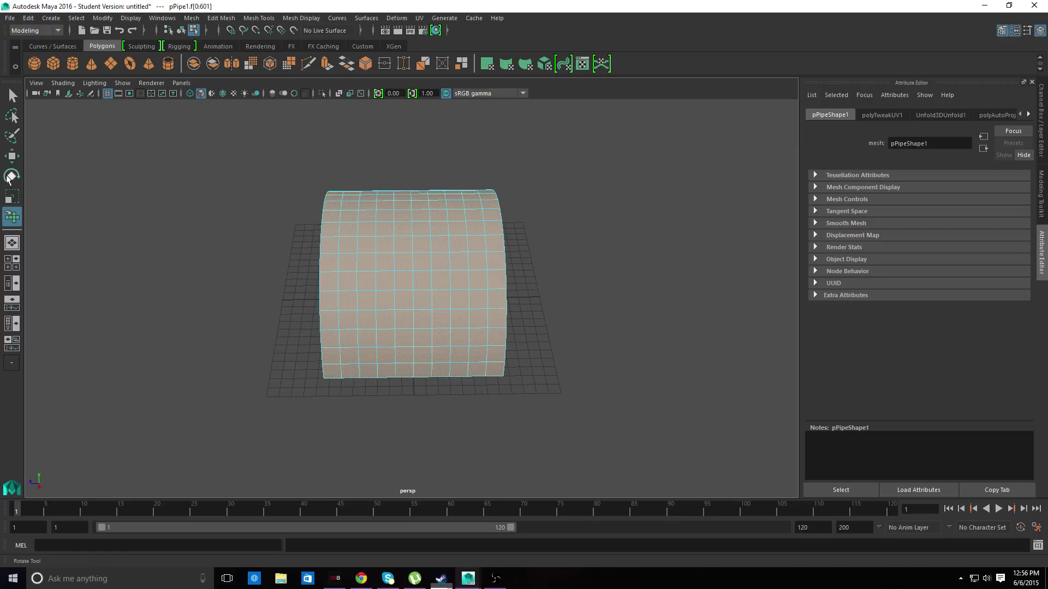
left_click(13, 203)
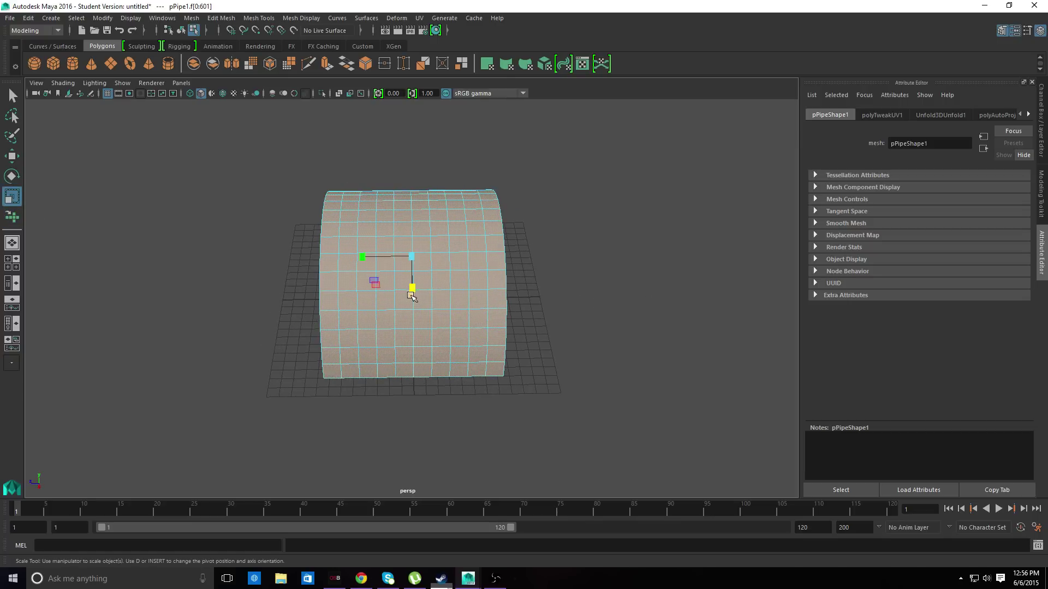
left_click_drag(363, 259, 288, 257)
left_click_drag(412, 296, 541, 351)
left_click_drag(463, 251, 483, 257)
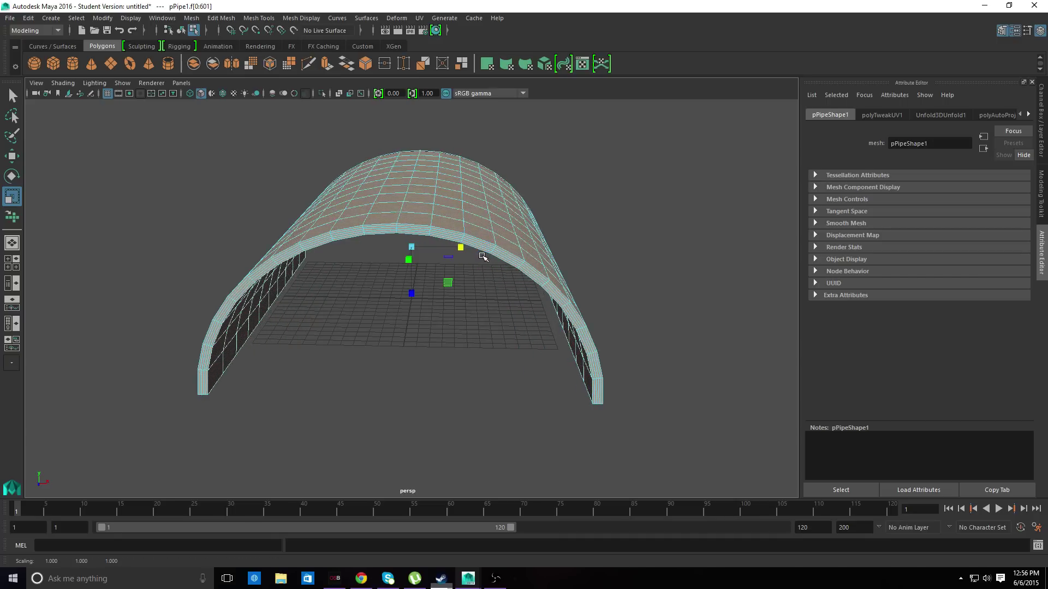
key("ctrl+z")
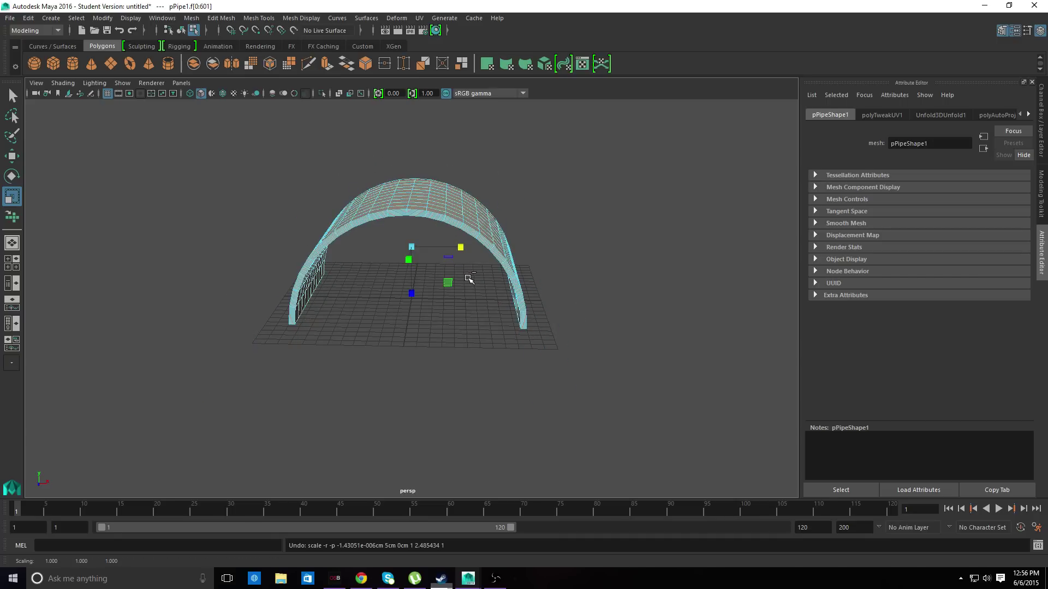
left_click_drag(627, 297, 538, 316, "alt")
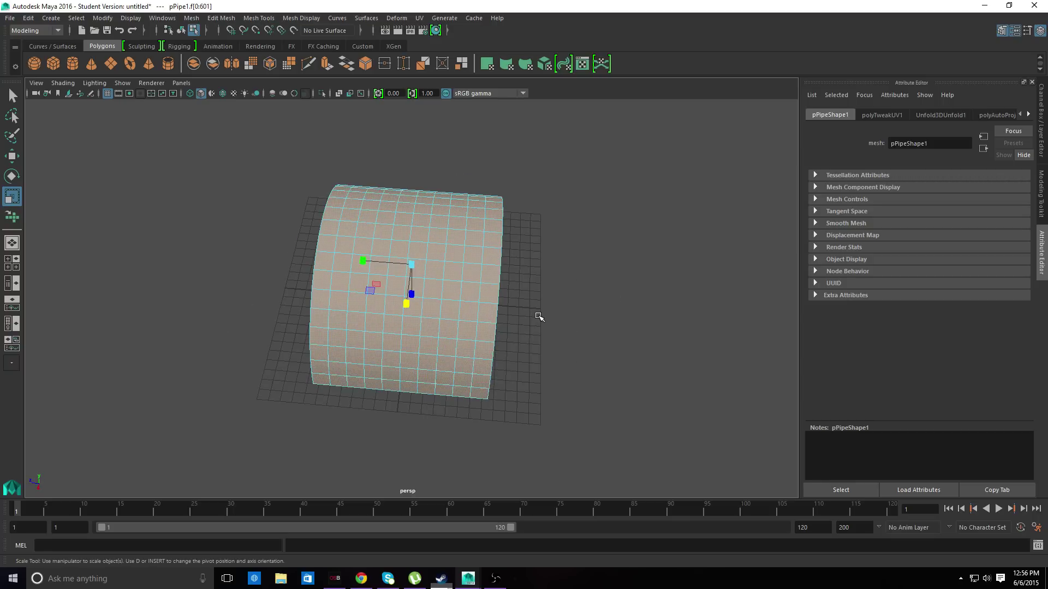
left_click_drag(362, 261, 337, 268)
left_click_drag(666, 280, 752, 292, "alt")
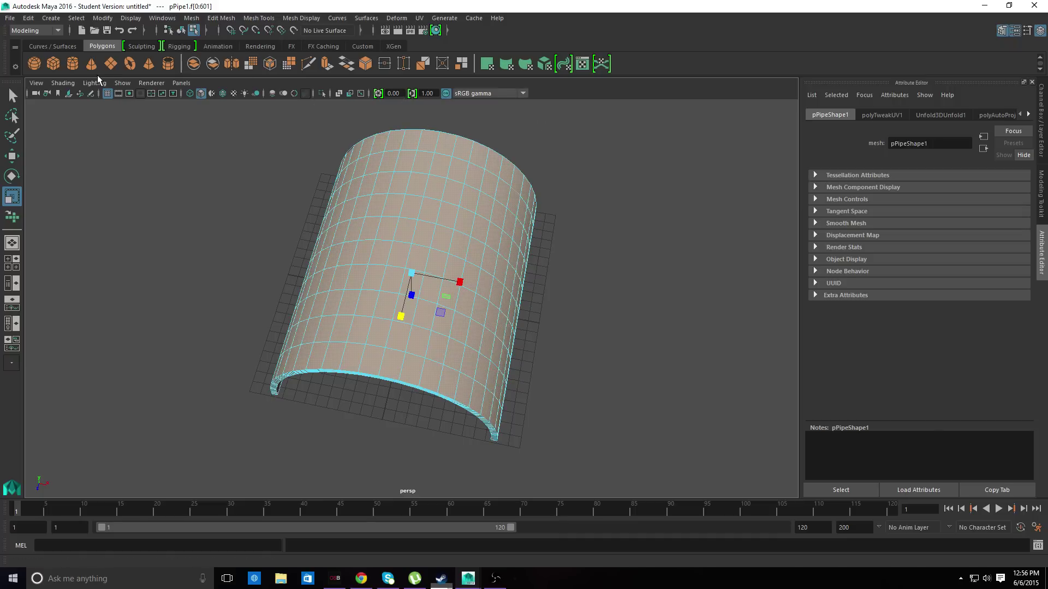
left_click(53, 45)
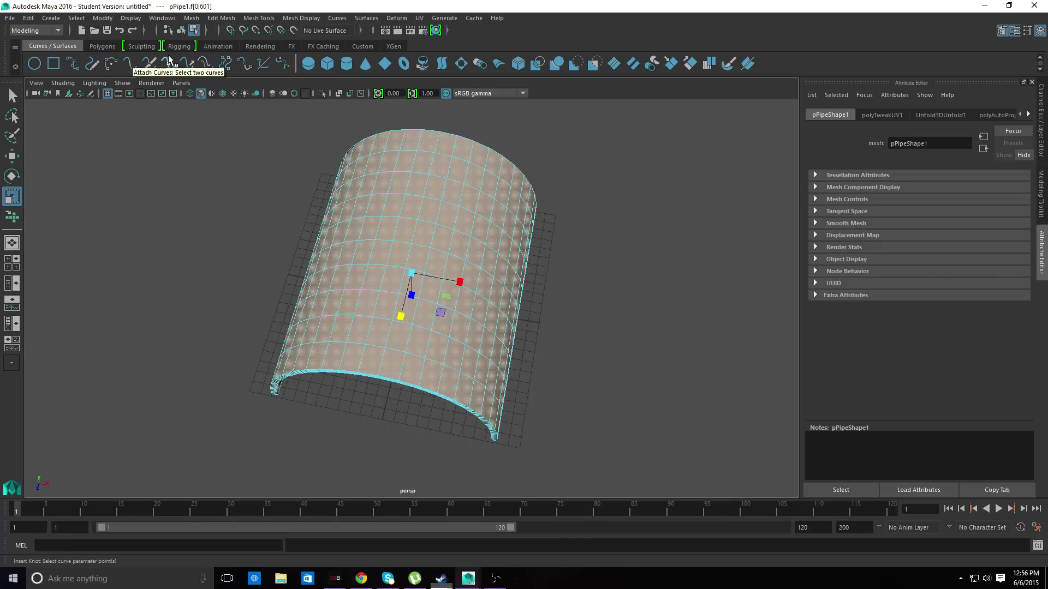
From the Animation menu set, add a nonlinear Bend deformer (bend1) to the half-pipe.
left_click(217, 46)
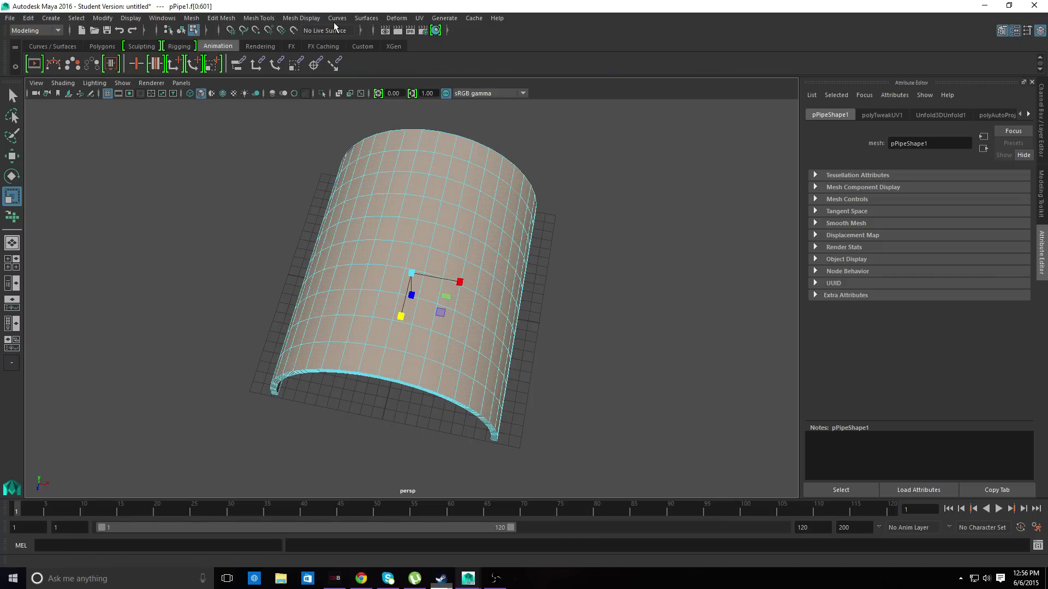
left_click(403, 21)
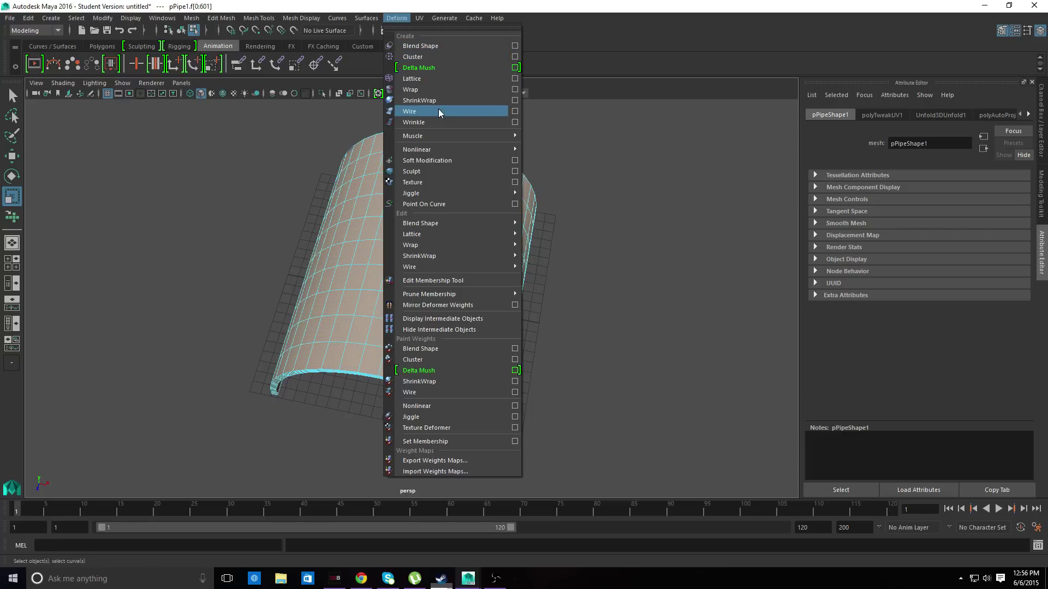
mouse_move(448, 150)
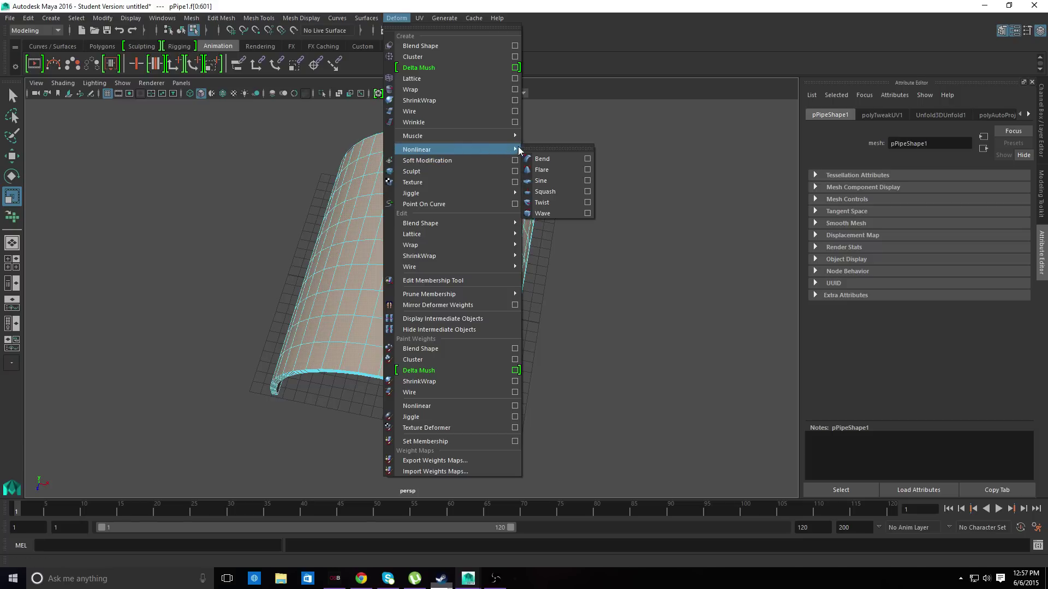
left_click(543, 162)
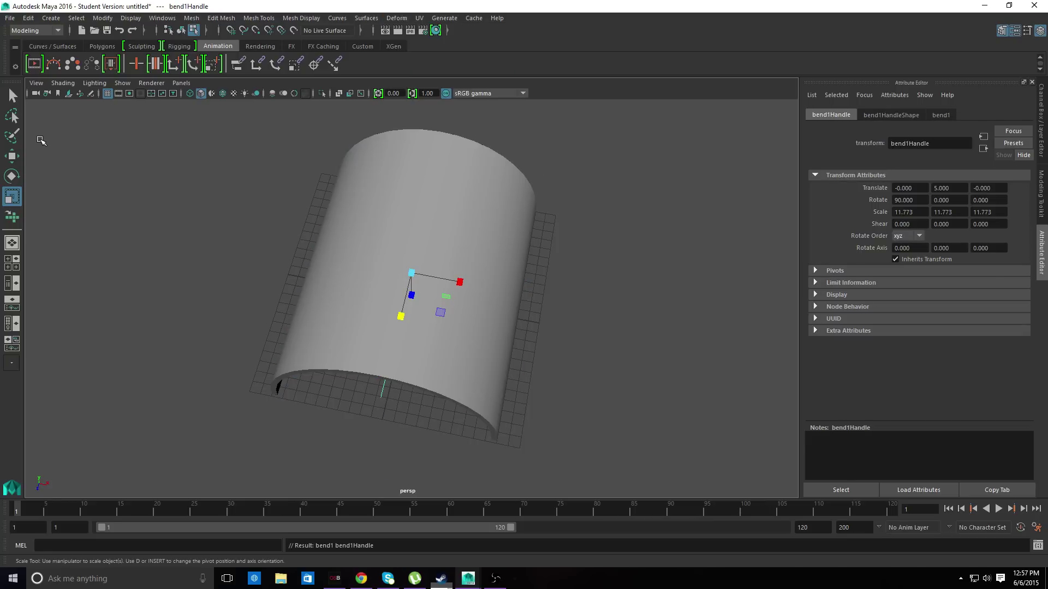
Rotate bend1Handle around Y to 1.224 degrees, undoing and redoing the first attempt.
left_click_drag(242, 332, 257, 311, "alt")
key("e")
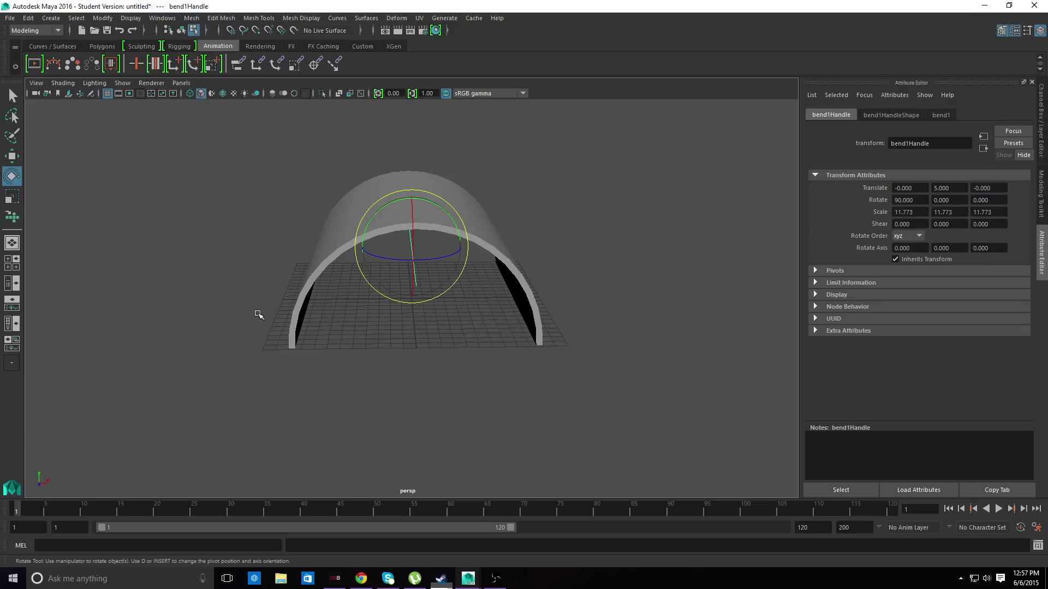
left_click_drag(429, 260, 428, 263)
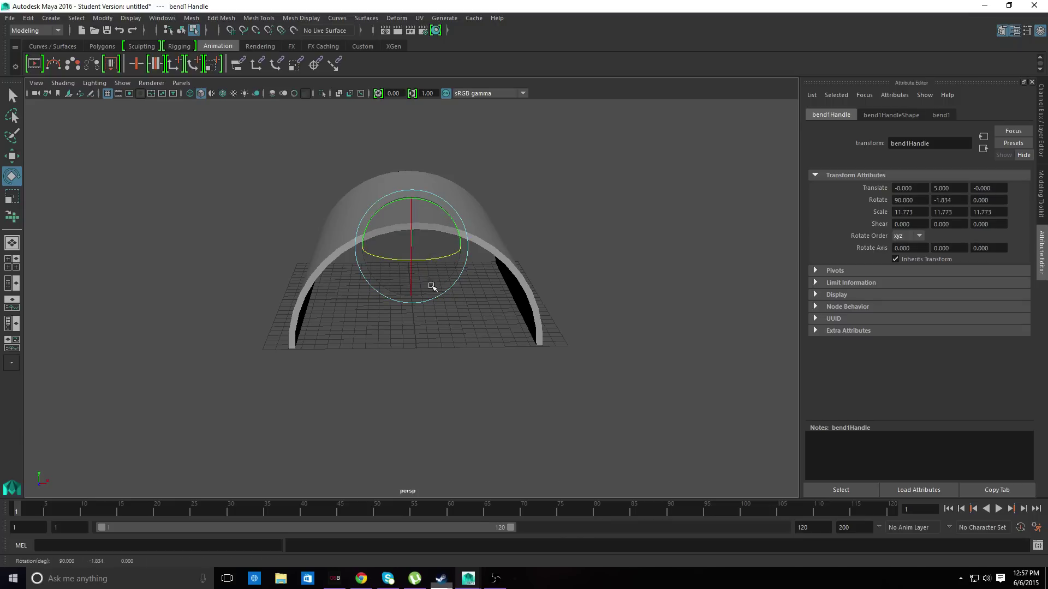
left_click_drag(611, 218, 601, 251, "alt")
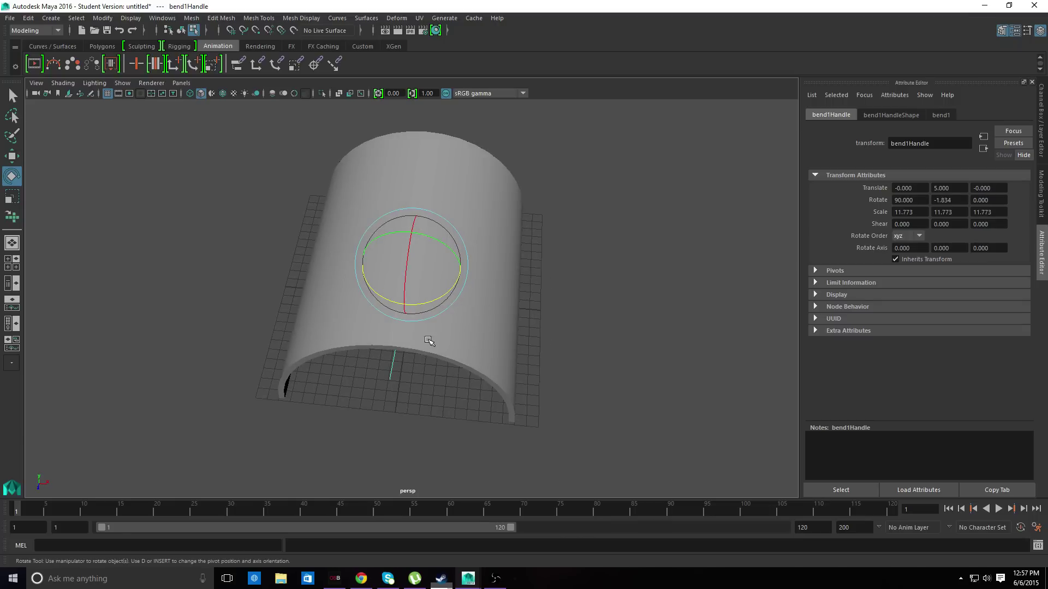
key("ctrl+z")
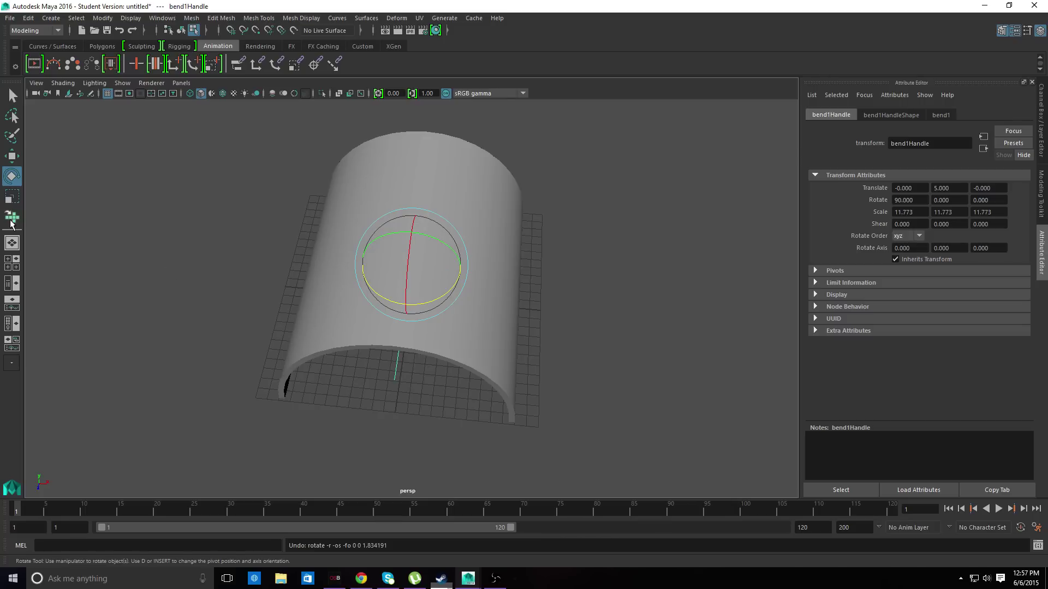
left_click_drag(205, 423, 665, 102)
left_click_drag(412, 304, 415, 306)
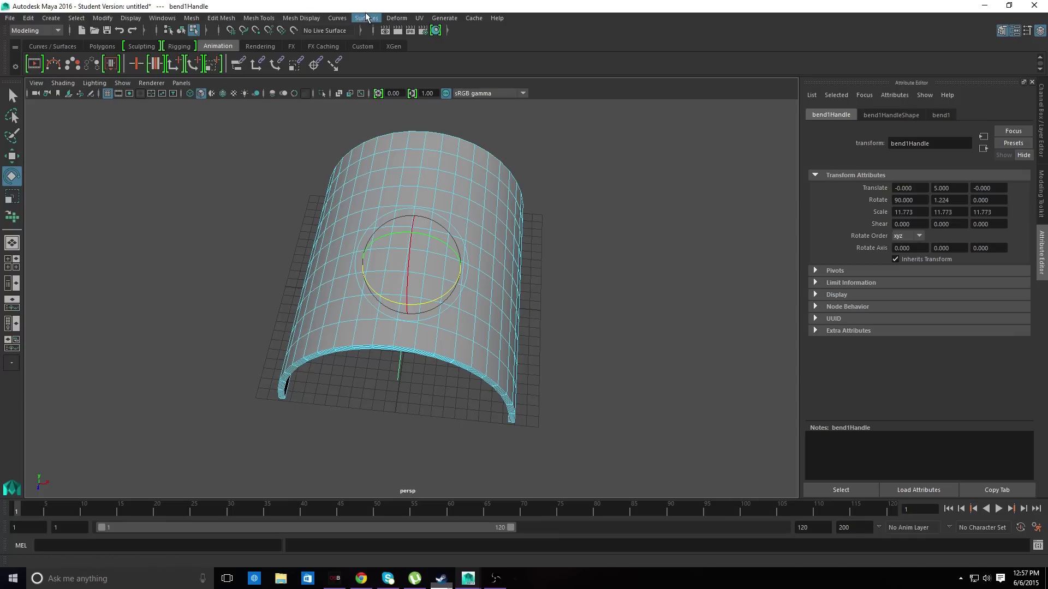
left_click(397, 18)
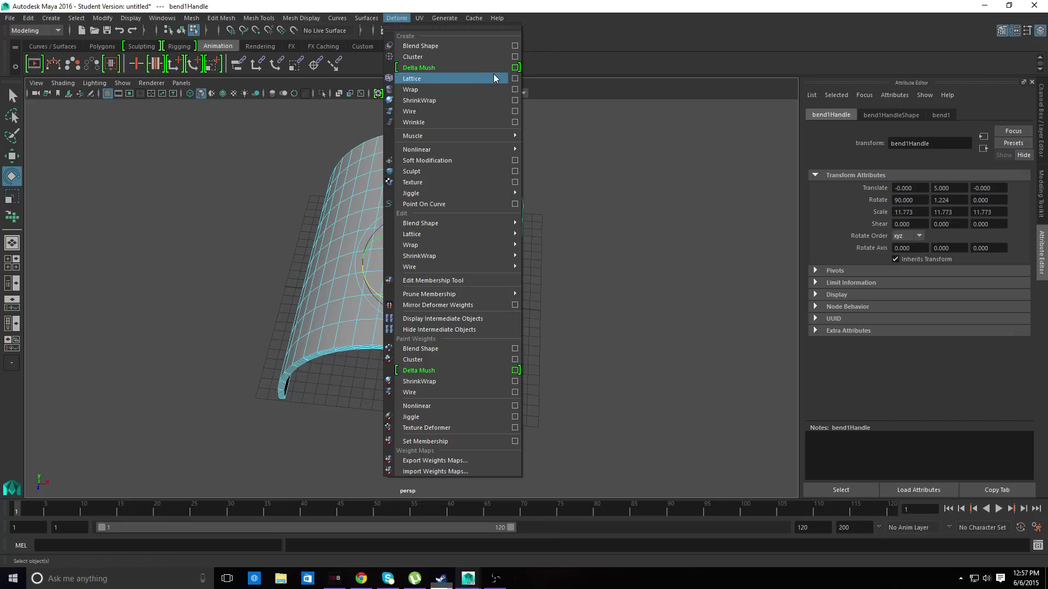
mouse_move(483, 155)
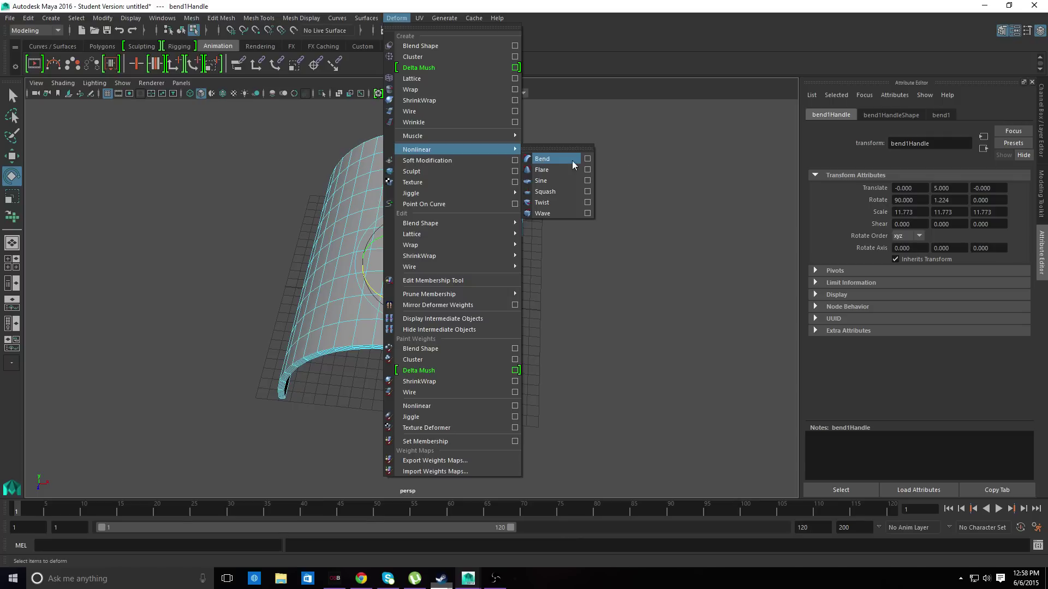
left_click(839, 234)
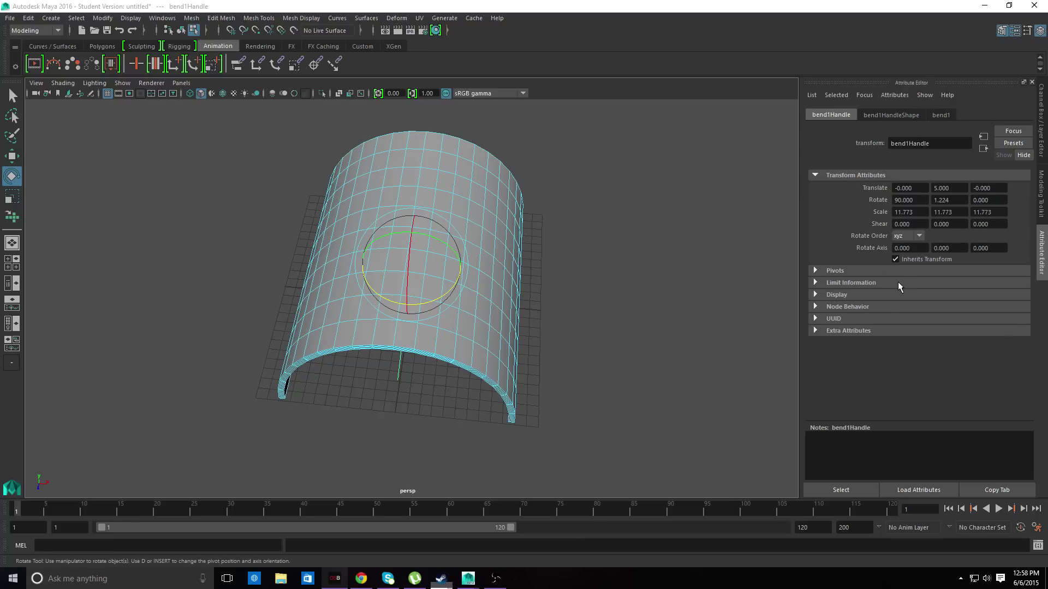
left_click(400, 370)
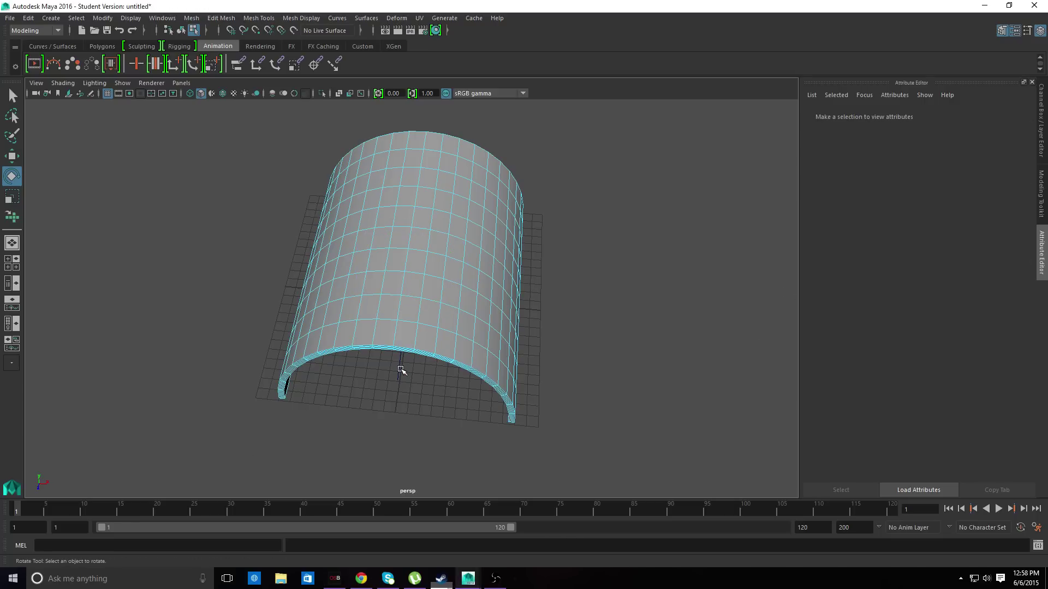
Marquee-select all faces of the half-pipe from a front-on view.
left_click(388, 395)
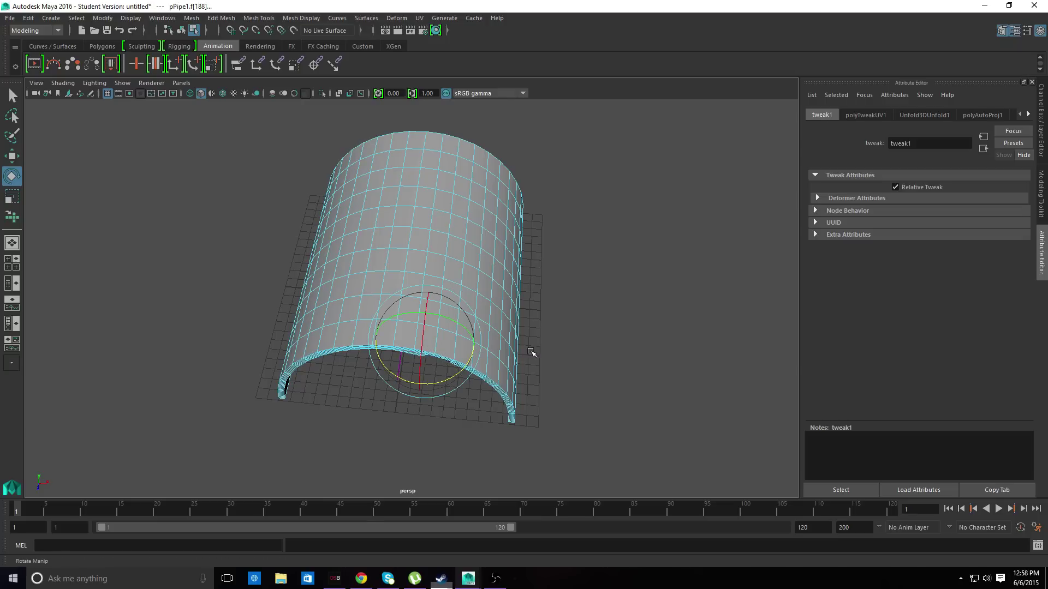
left_click_drag(561, 344, 561, 297, "alt")
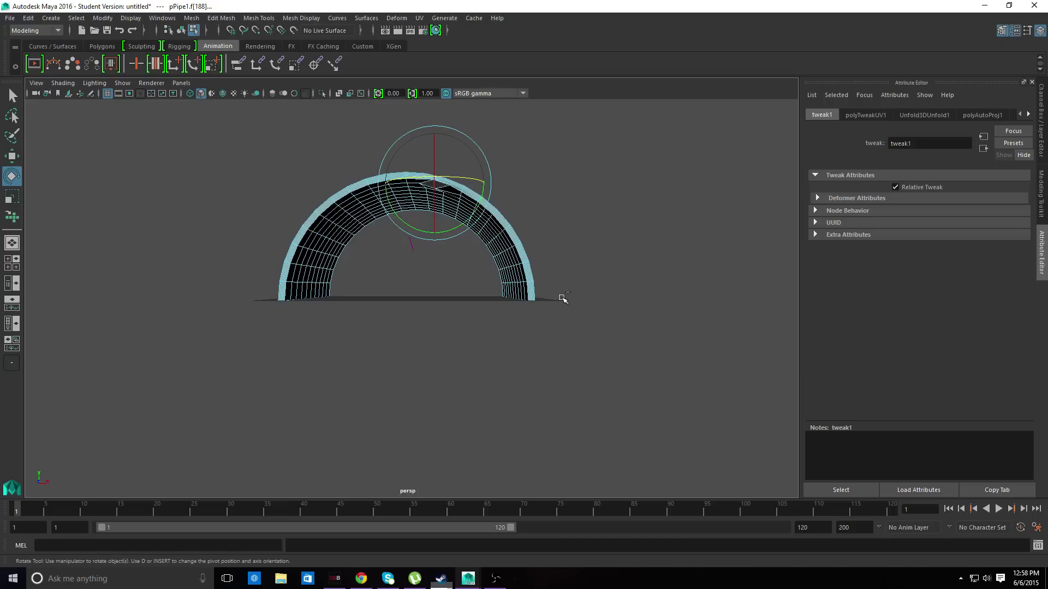
left_click(421, 296)
left_click_drag(383, 295, 409, 251)
left_click_drag(258, 363, 622, 159)
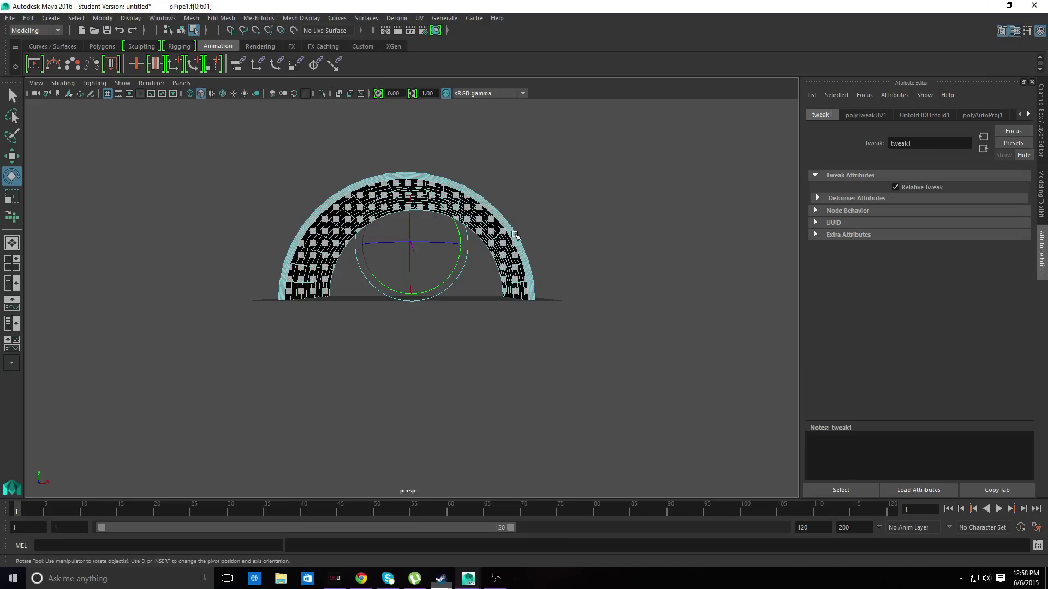
Spin the pipe about its vertical axis and tilt it, then minimize Maya and dismiss Steam's notice.
left_click_drag(479, 289, 475, 325, "alt")
mouse_move(439, 268)
left_mouse_down()
mouse_move(457, 269)
mouse_move(437, 280)
left_mouse_up()
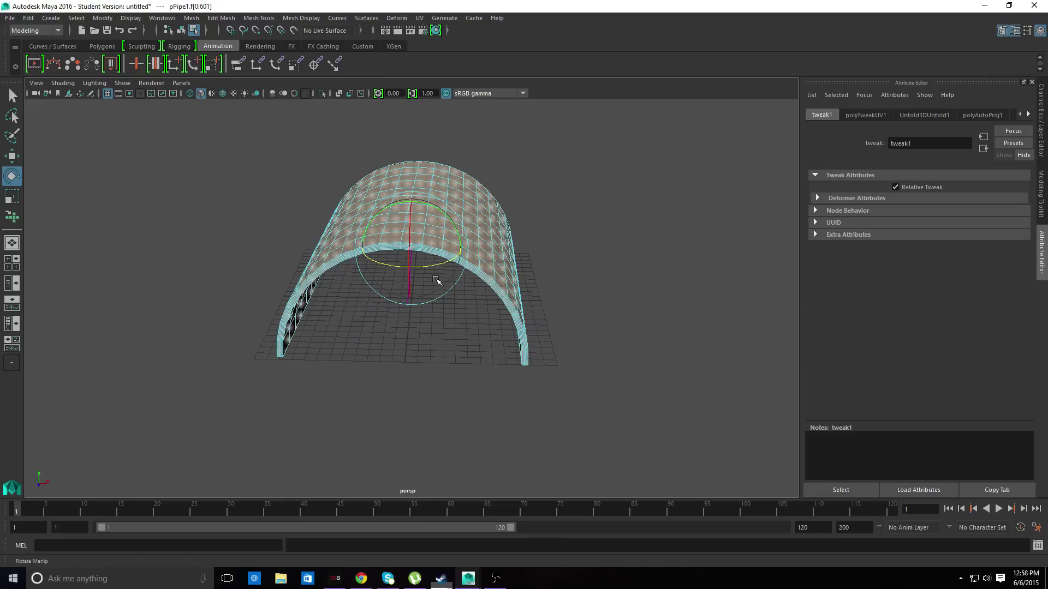
left_click_drag(452, 221, 430, 252)
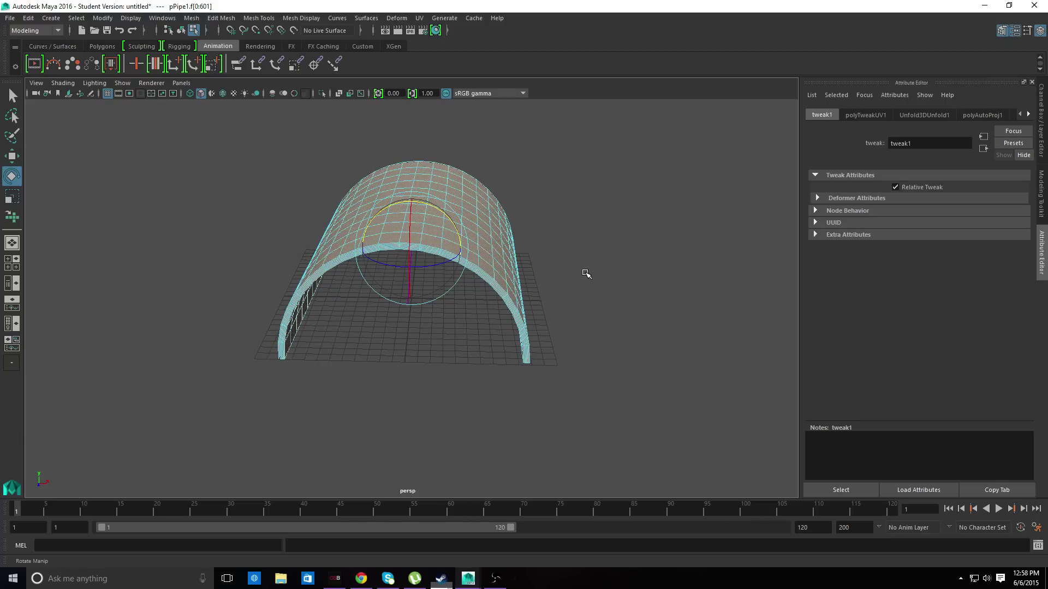
left_click(985, 7)
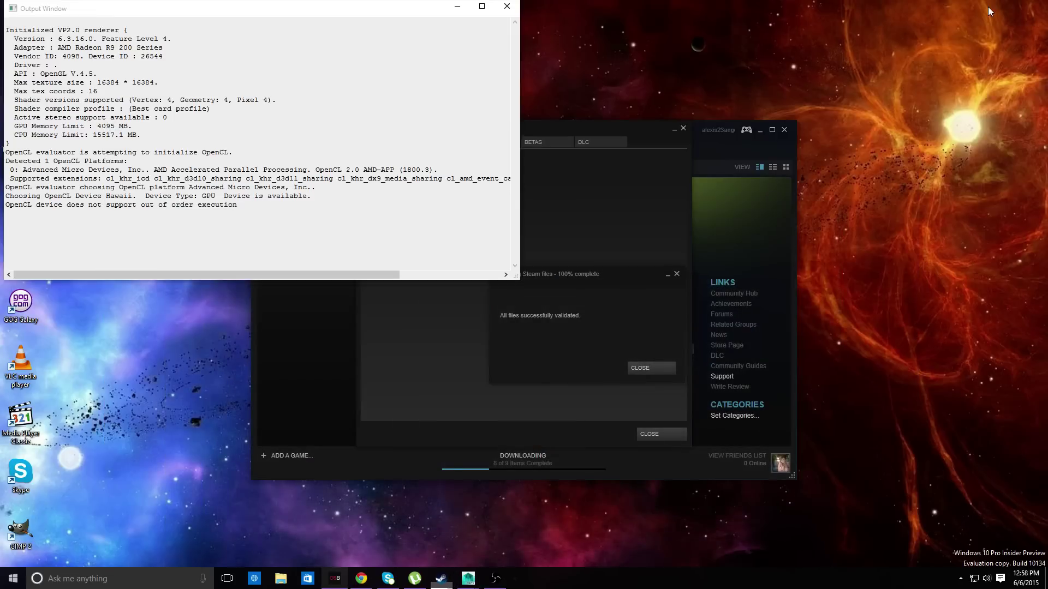
left_click(640, 367)
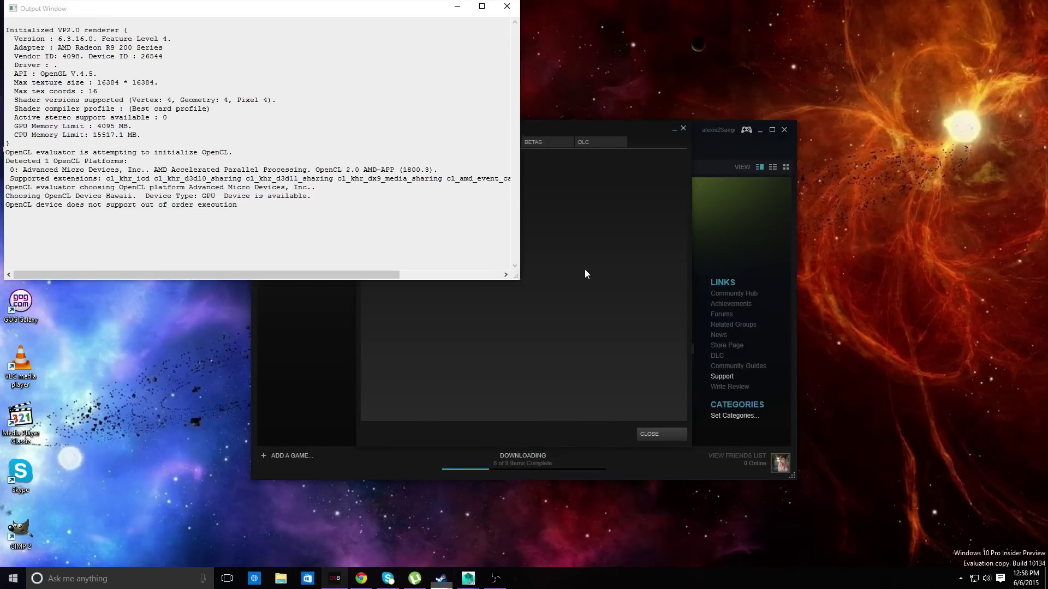